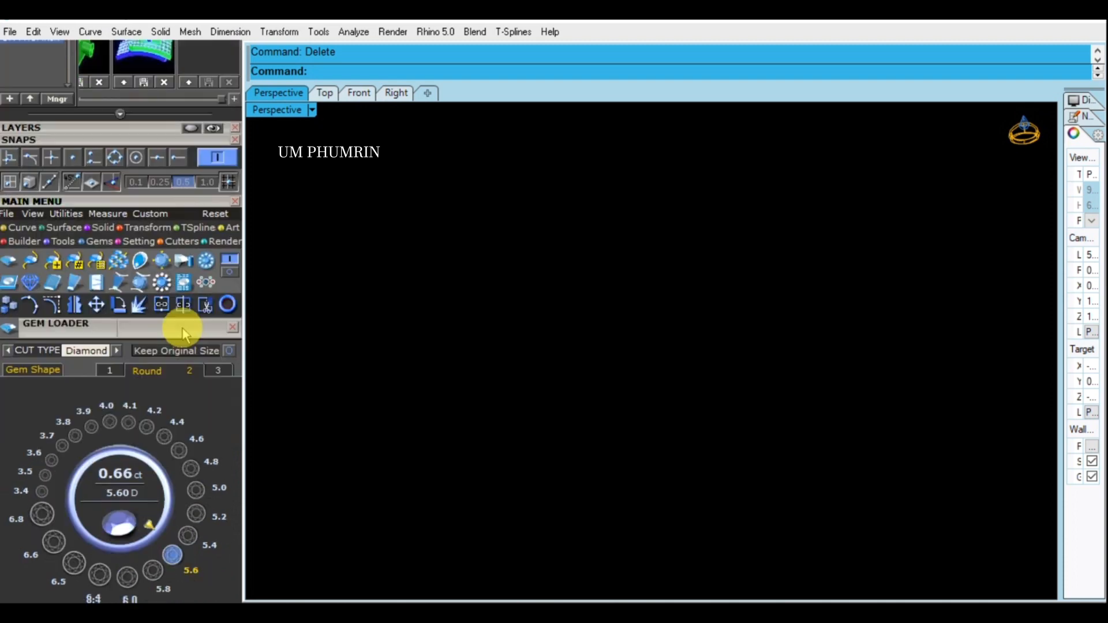
Step: Load a 6.5 mm round diamond and switch to the top view
scroll(161, 211, "up", 1)
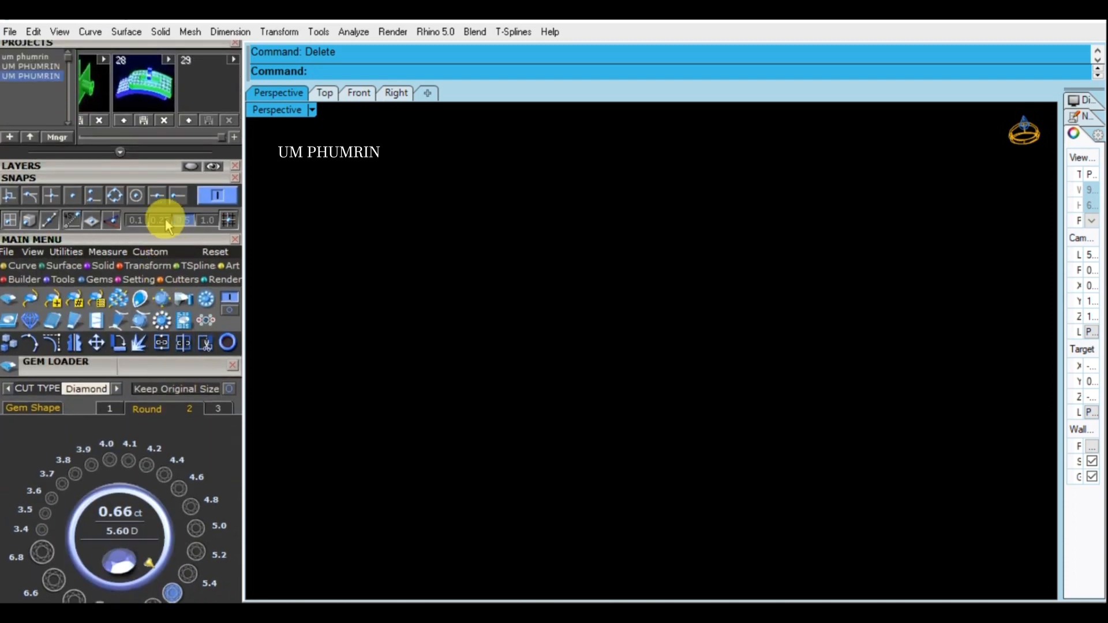
scroll(138, 277, "down", 1)
left_click(75, 551)
left_click(469, 425)
left_click(231, 298)
left_click(340, 93)
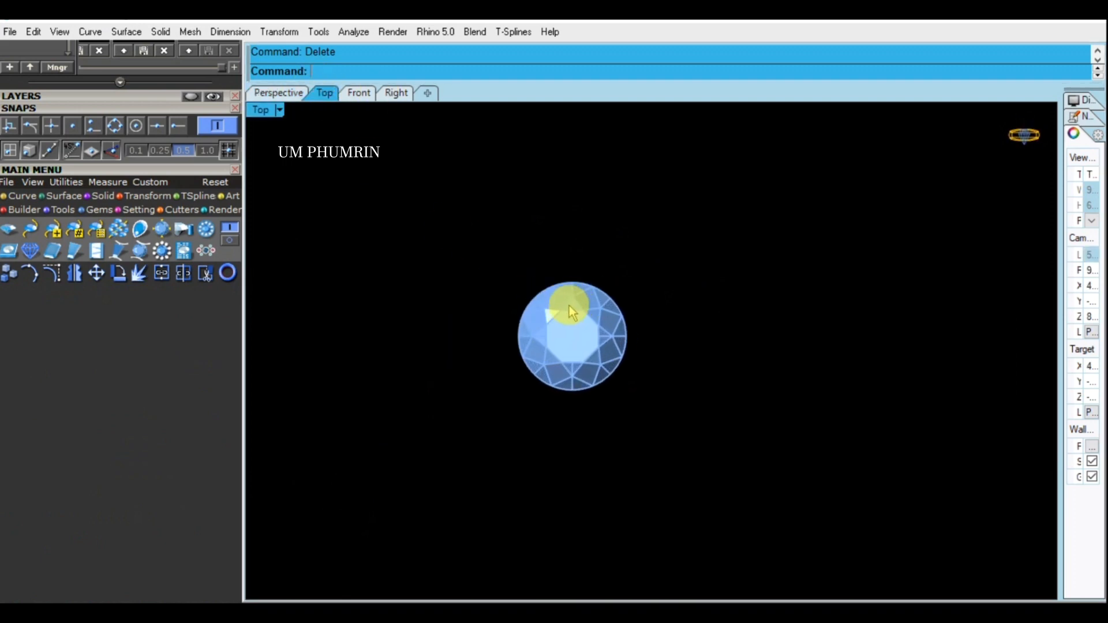
Step: Draw a 6.5 by 6.5 mm rounded rectangle above the gem with conic corners at a rho of 0.5
left_click(24, 196)
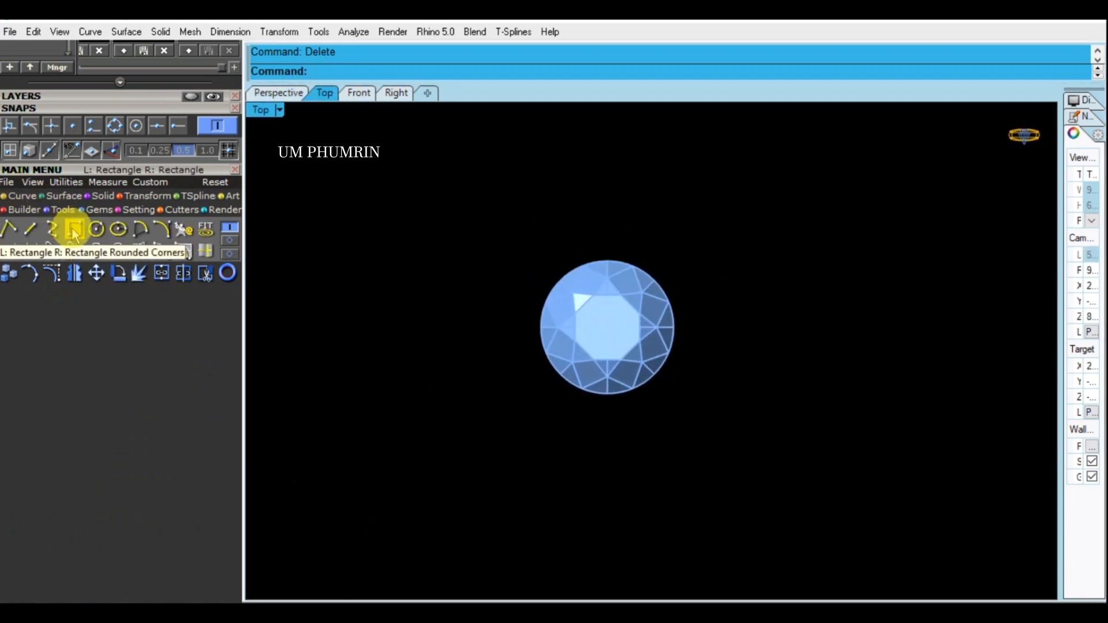
left_click(74, 229)
right_click_drag(527, 245, 457, 233)
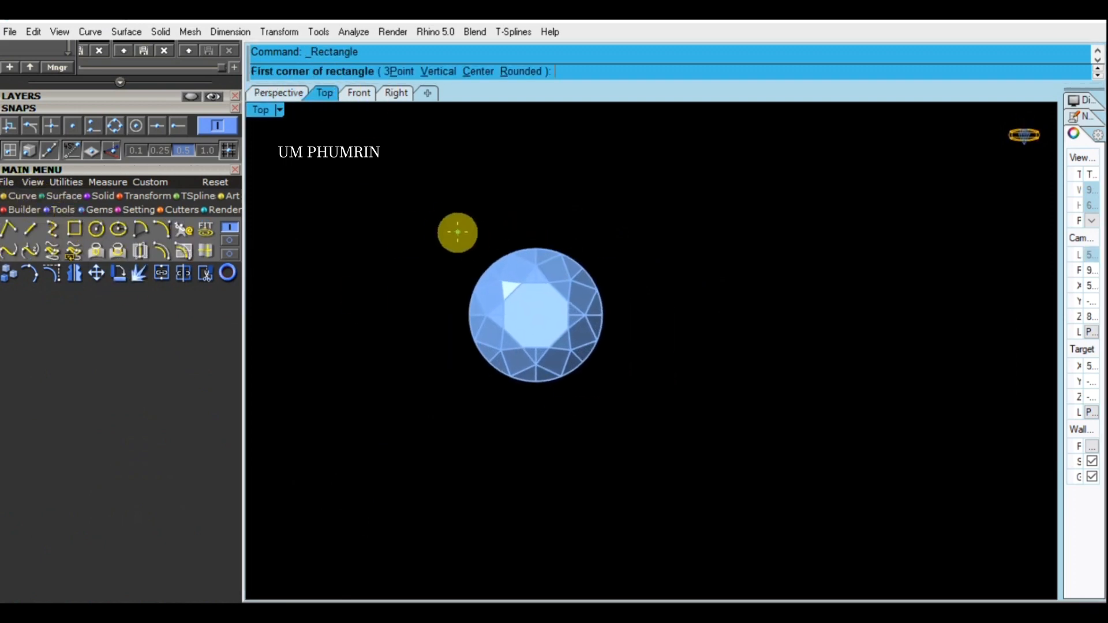
left_click(453, 179)
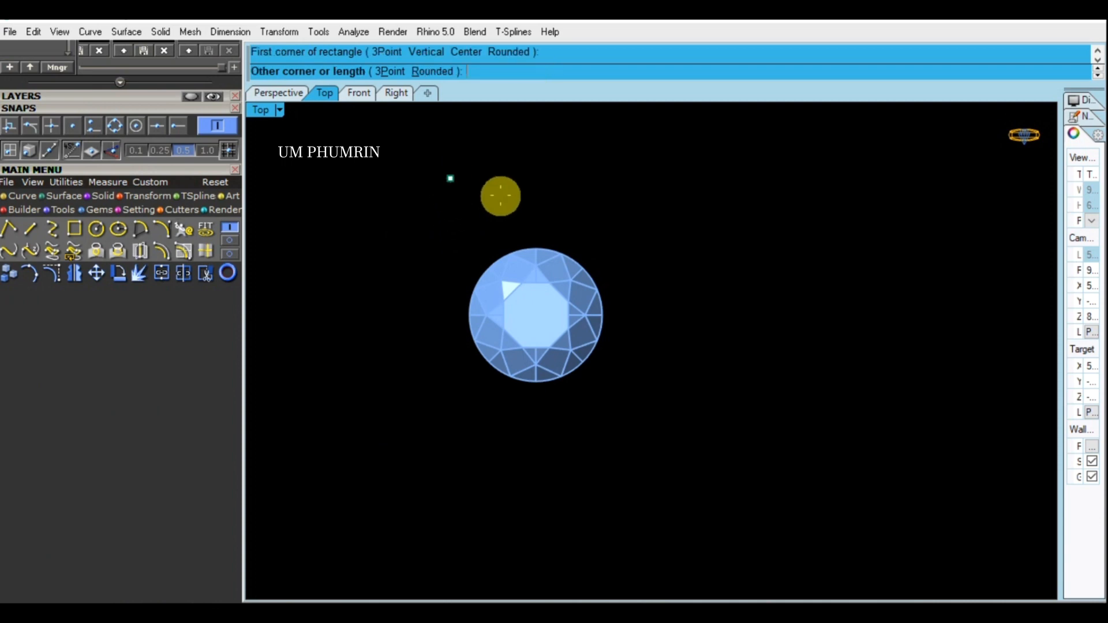
scroll(574, 277, "down", 1)
type("6.5")
key("Return")
left_click(486, 72)
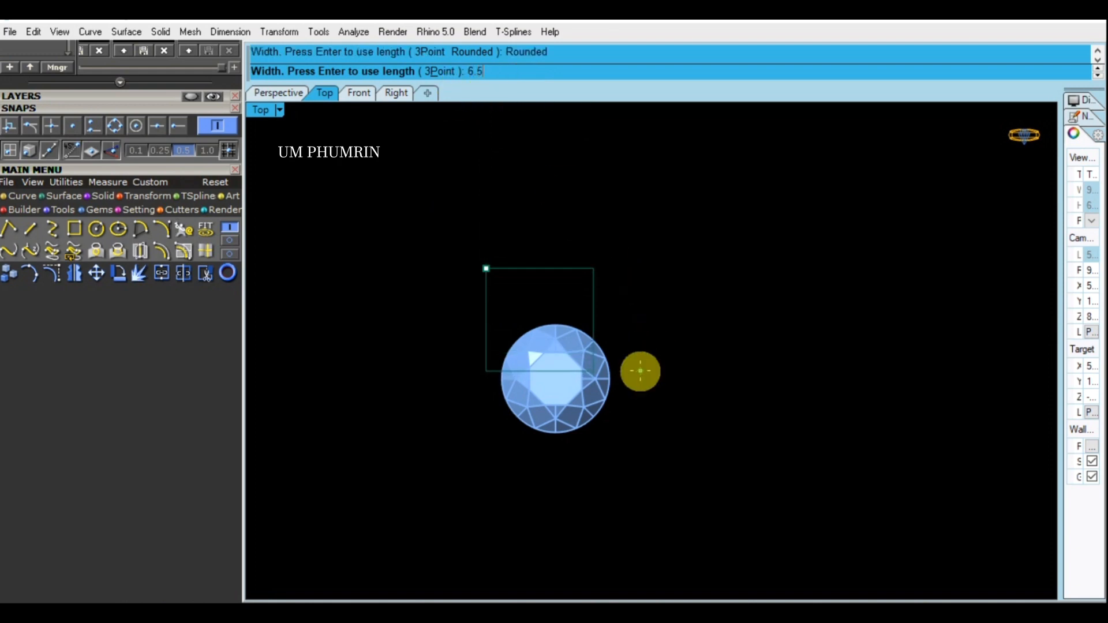
key("Return")
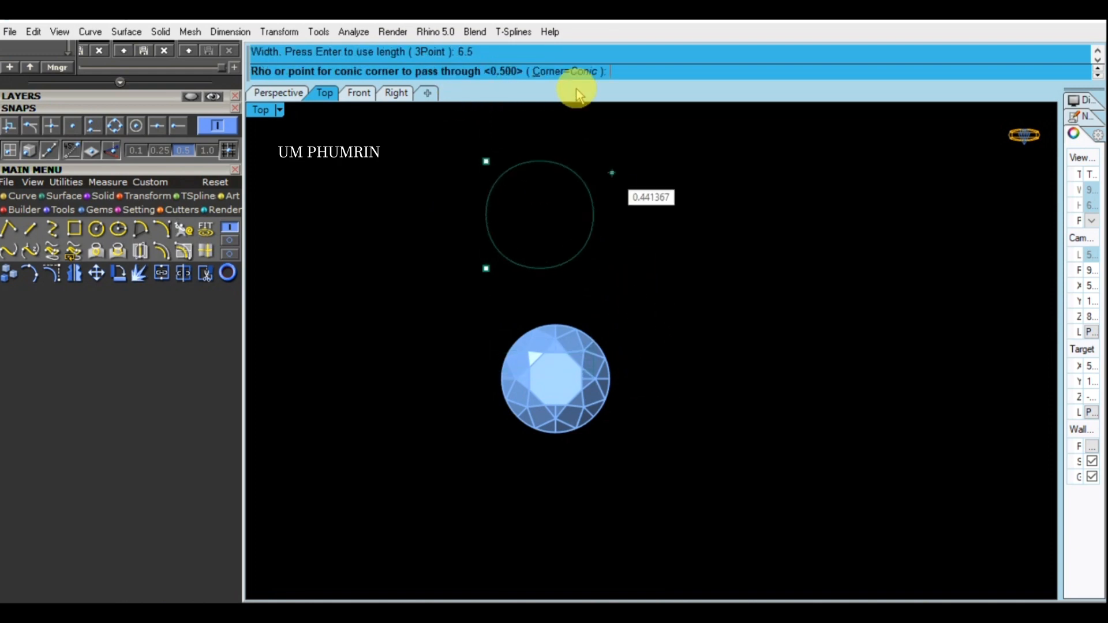
left_click(566, 72)
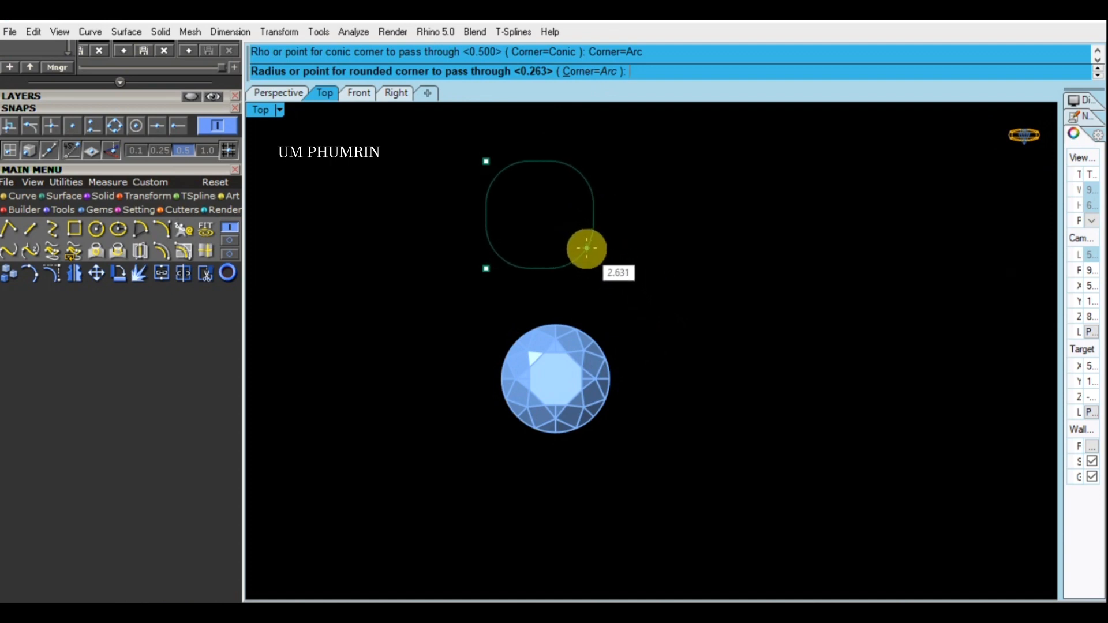
left_click(581, 71)
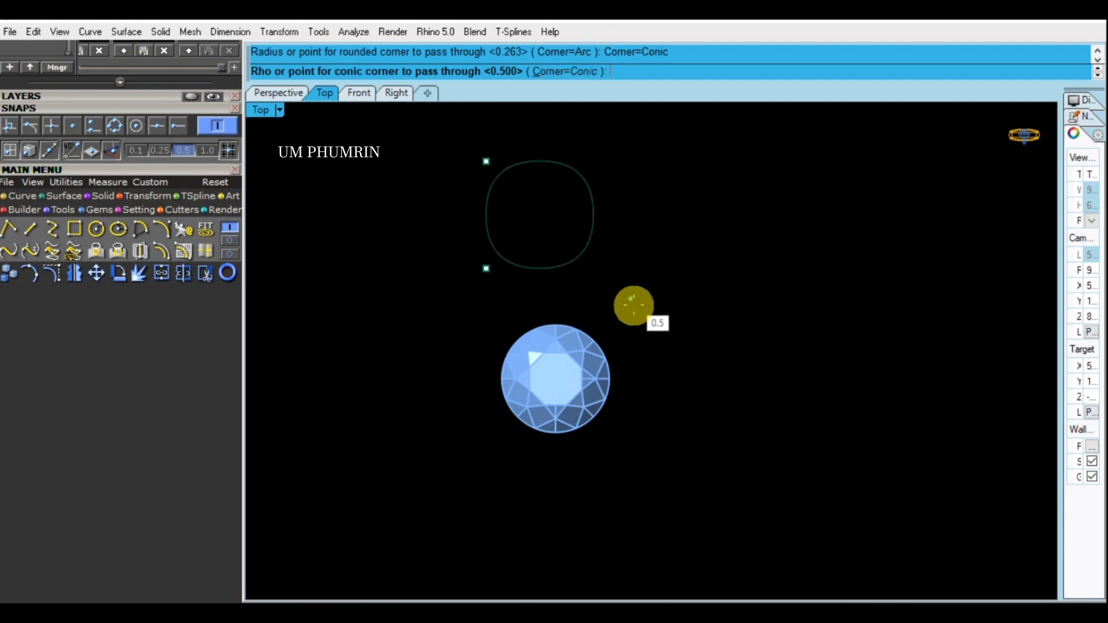
left_click(655, 337)
Step: Center the rounded rectangle on the round gem along the X, Y and Z axes
left_click(542, 216)
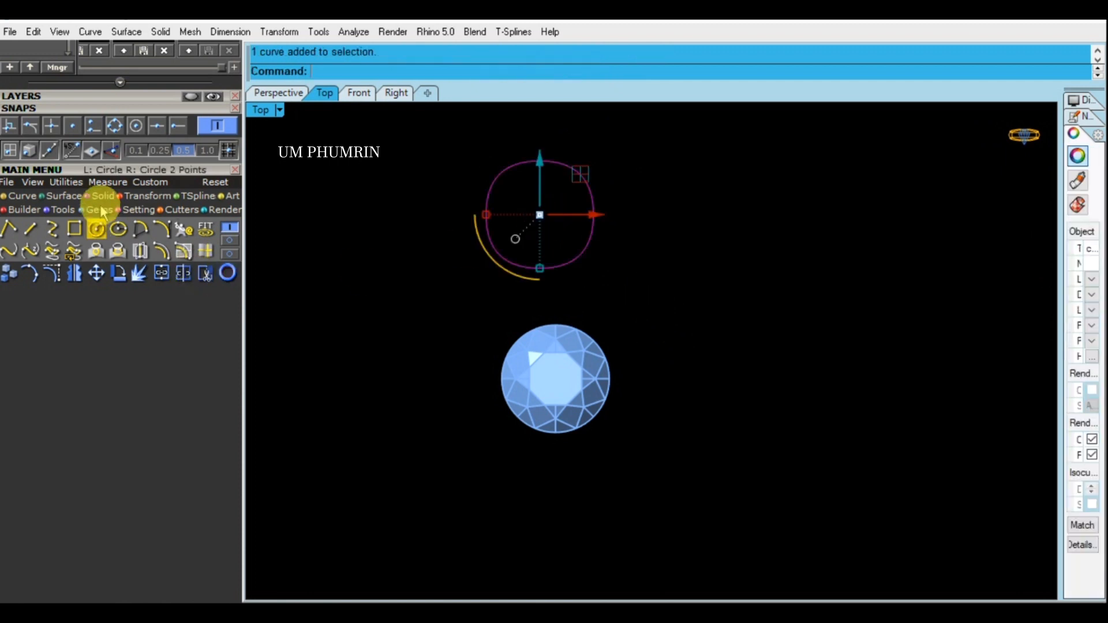
left_click(66, 182)
left_click(227, 230)
left_click(574, 416)
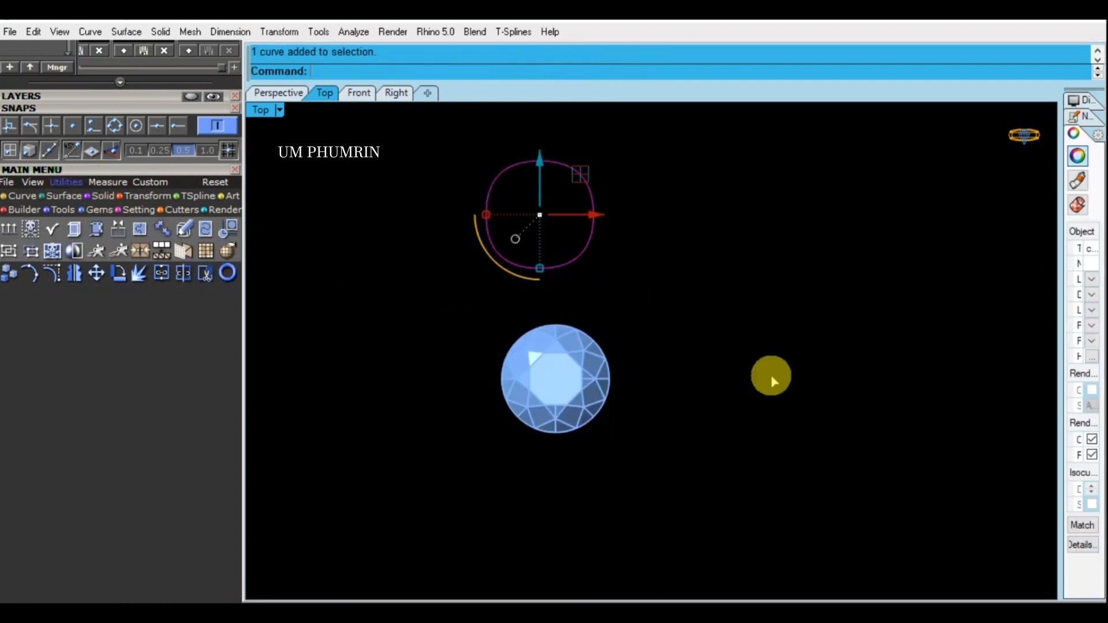
right_click(771, 377)
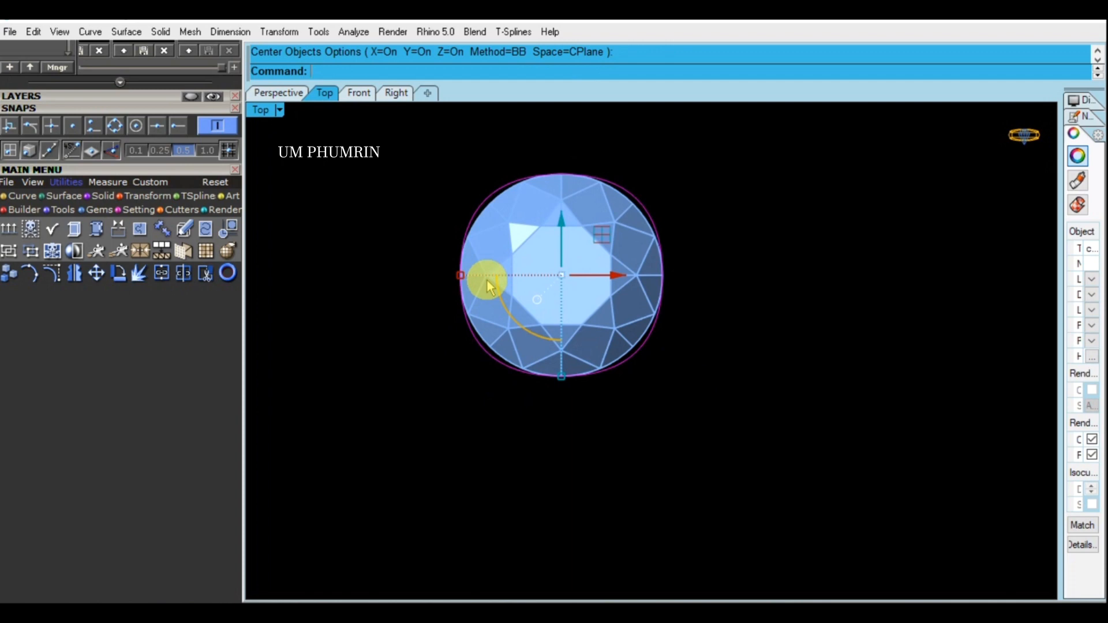
Step: Offset the rounded rectangle outward to form a larger curve around the gem
key("Return")
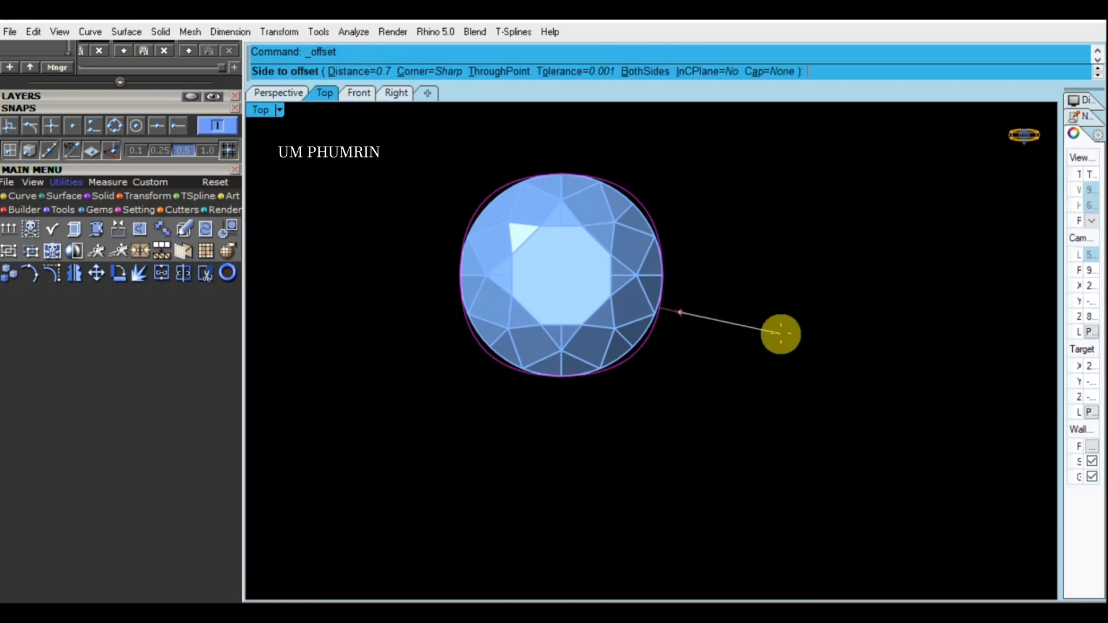
key("Return")
left_click(779, 331)
scroll(699, 297, "down", 2)
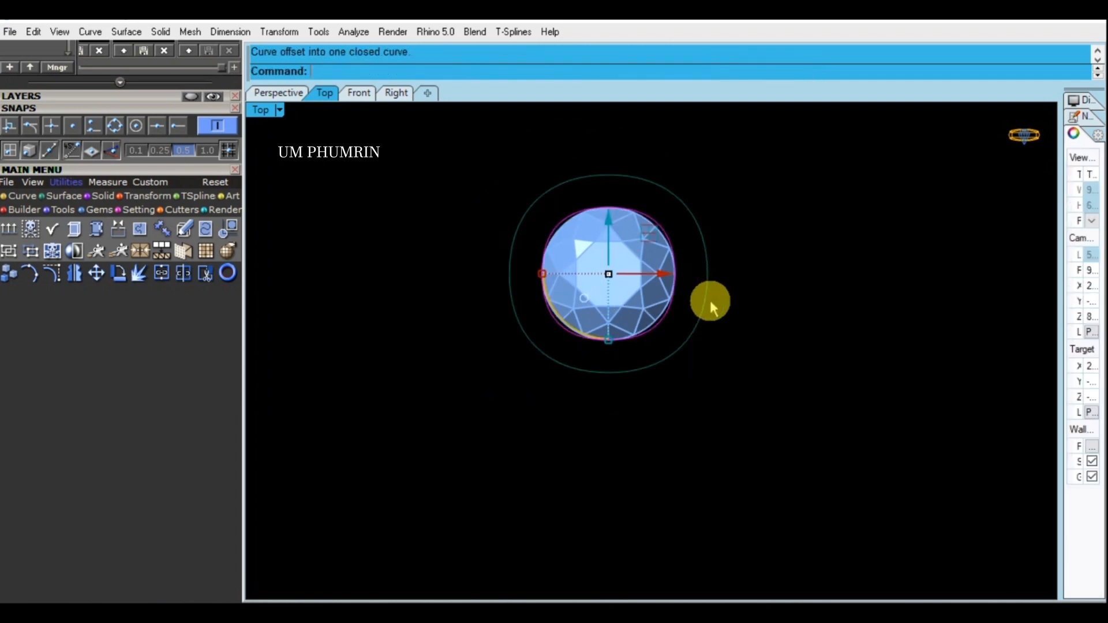
Step: Lower the outer offset curve below the inner curve, working in the perspective view
left_click(704, 302)
left_click(279, 93)
right_click_drag(650, 284, 583, 225)
left_click_drag(583, 225, 611, 241)
left_click(654, 242)
right_click_drag(654, 248, 663, 351)
scroll(662, 351, "up", 2)
left_click(642, 324)
left_click(650, 329)
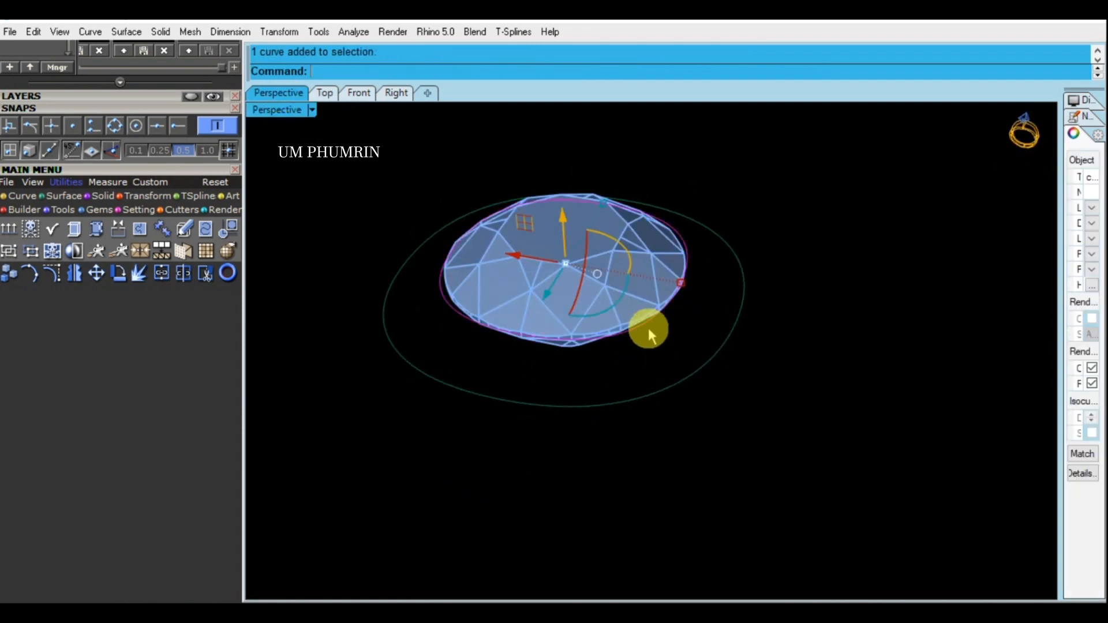
left_click(428, 328)
Step: Hide the Gem 03 layer so only the two curves remain displayed
scroll(127, 183, "up", 3)
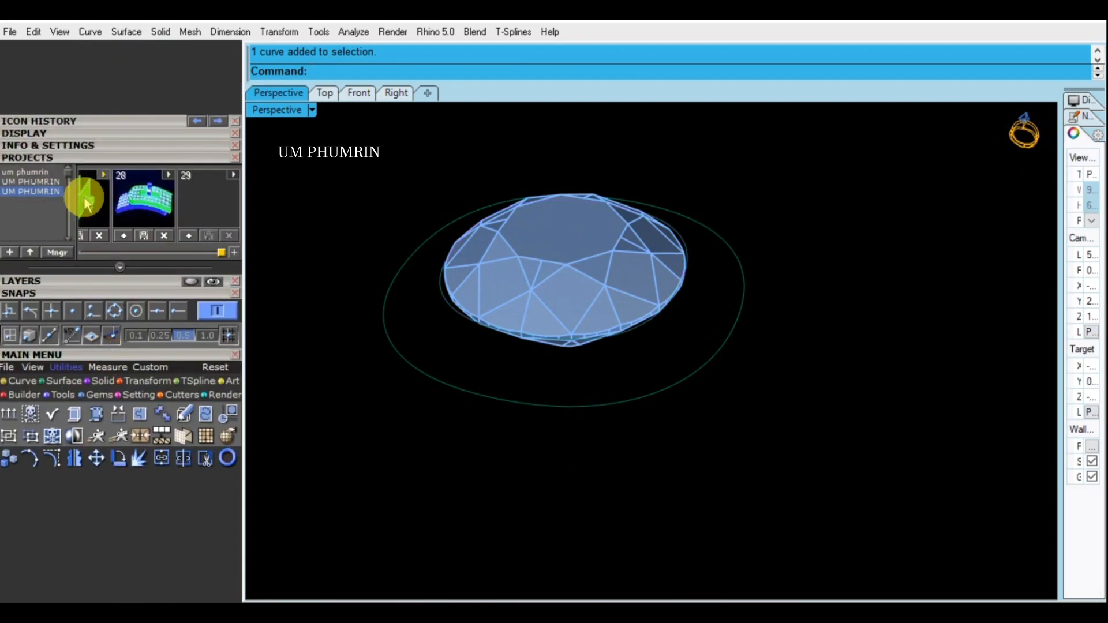
left_click(103, 282)
left_click(98, 393)
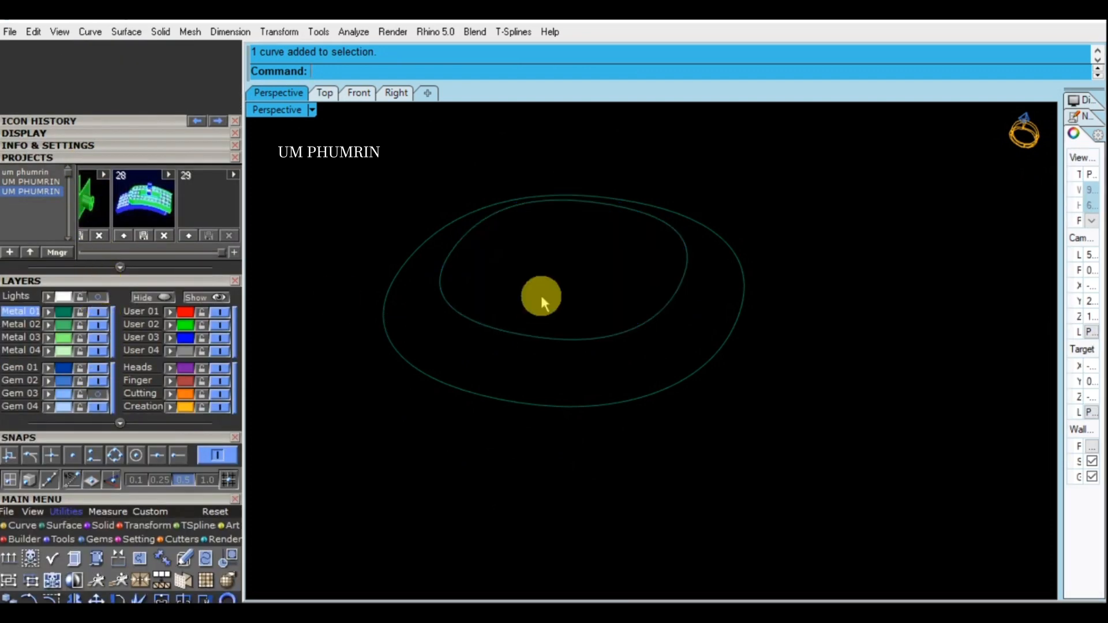
Step: Draw a line joining the inner and outer curves at their front quadrant points
left_click(627, 331)
right_click_drag(628, 331, 623, 349)
key("l")
left_click(116, 455)
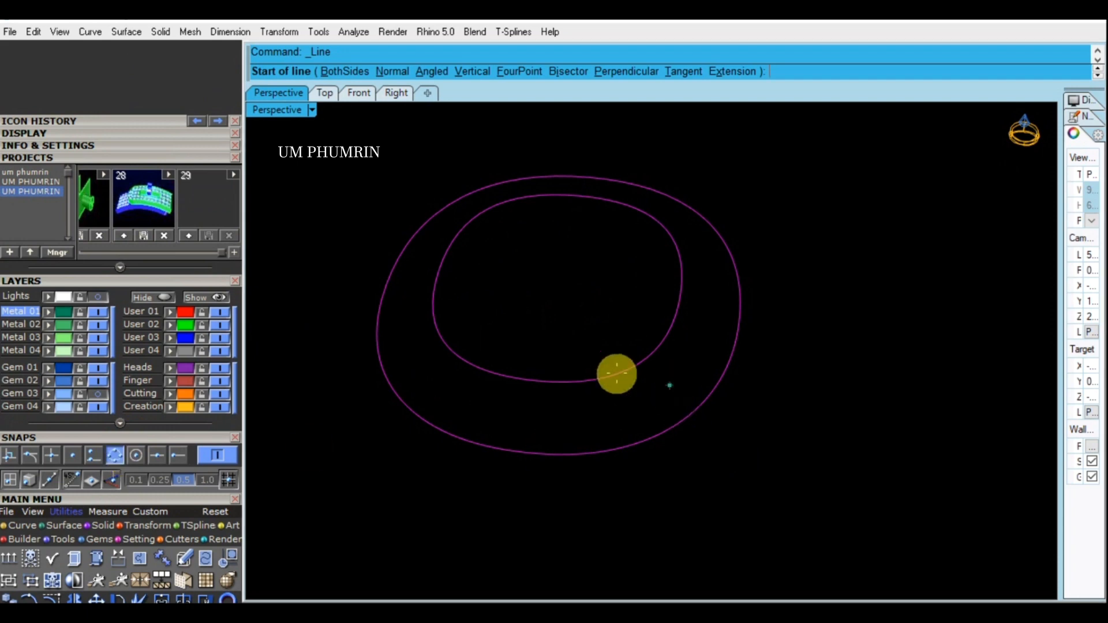
left_click(527, 382)
left_click(525, 450)
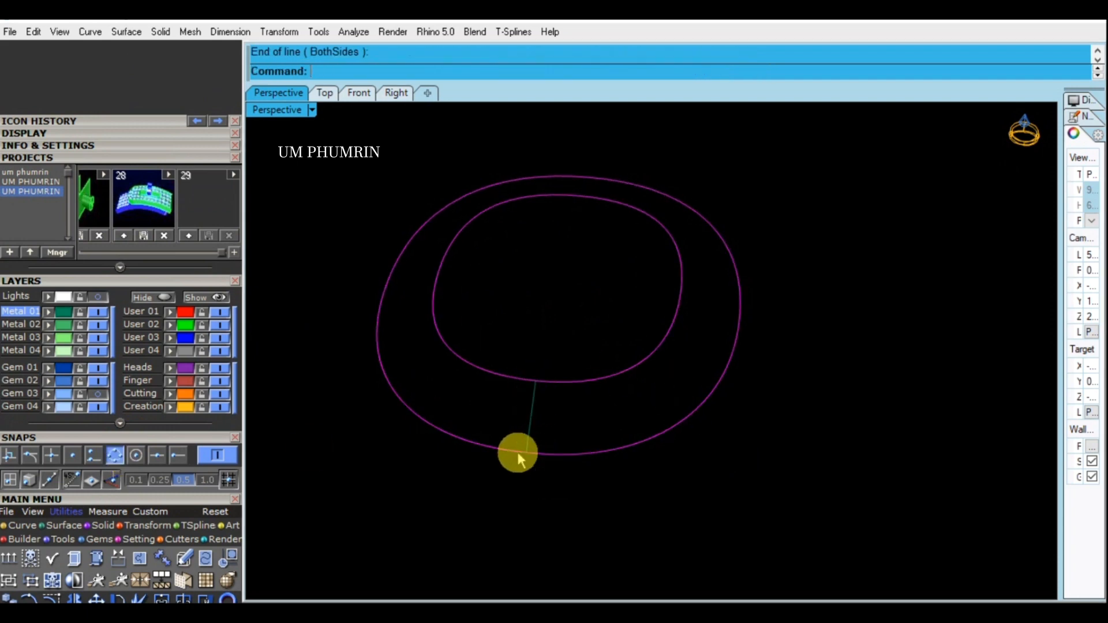
Step: Sweep a surface along the inner and outer curves, using the connecting line as cross-section
left_click(492, 385)
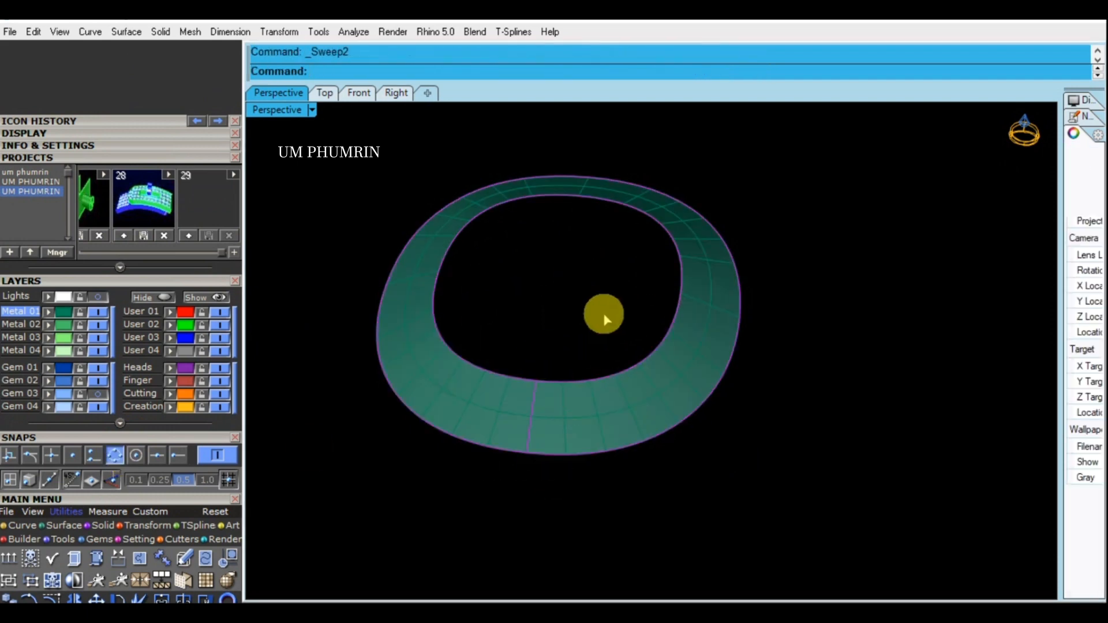
right_click_drag(604, 315, 561, 265)
key("Return")
Step: Show the Gem 03 layer and nudge the swept surface slightly upward around the center gem
left_click(98, 398)
right_click_drag(658, 339, 700, 275)
left_click(697, 271)
left_click_drag(687, 254, 687, 247)
left_click(870, 276)
scroll(869, 276, "down", 2)
right_click_drag(870, 276, 745, 362)
scroll(690, 339, "up", 2)
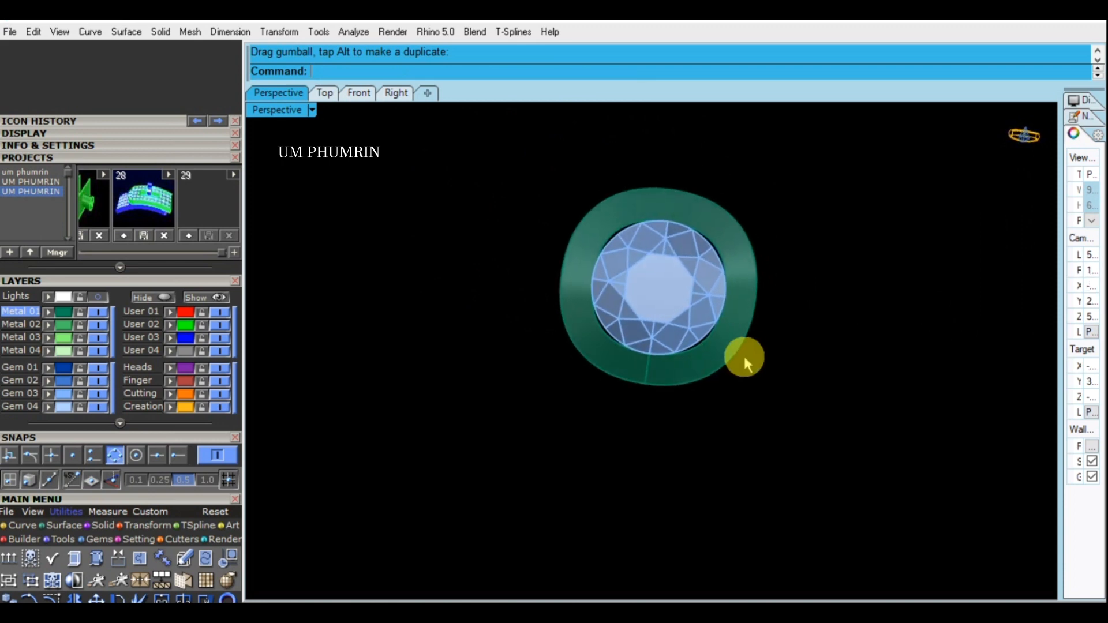
Step: Hide the gem and extract V-direction isocurves at the surface's other three quadrants, with User 02 as the current layer
left_click(100, 393)
key("Return")
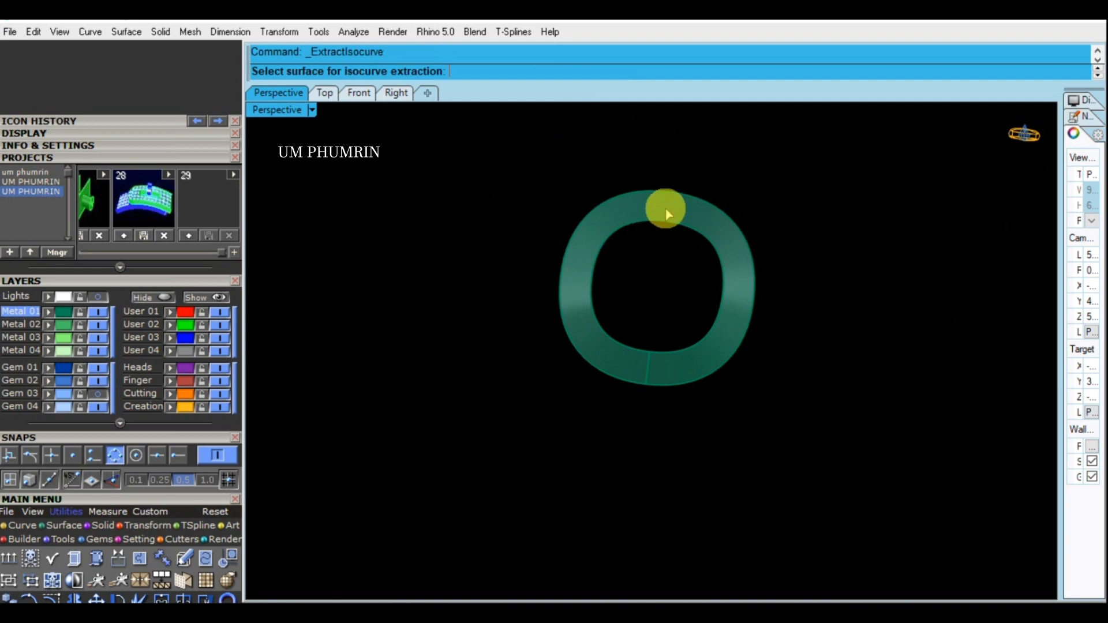
left_click(666, 210)
scroll(663, 199, "up", 2)
left_click(462, 72)
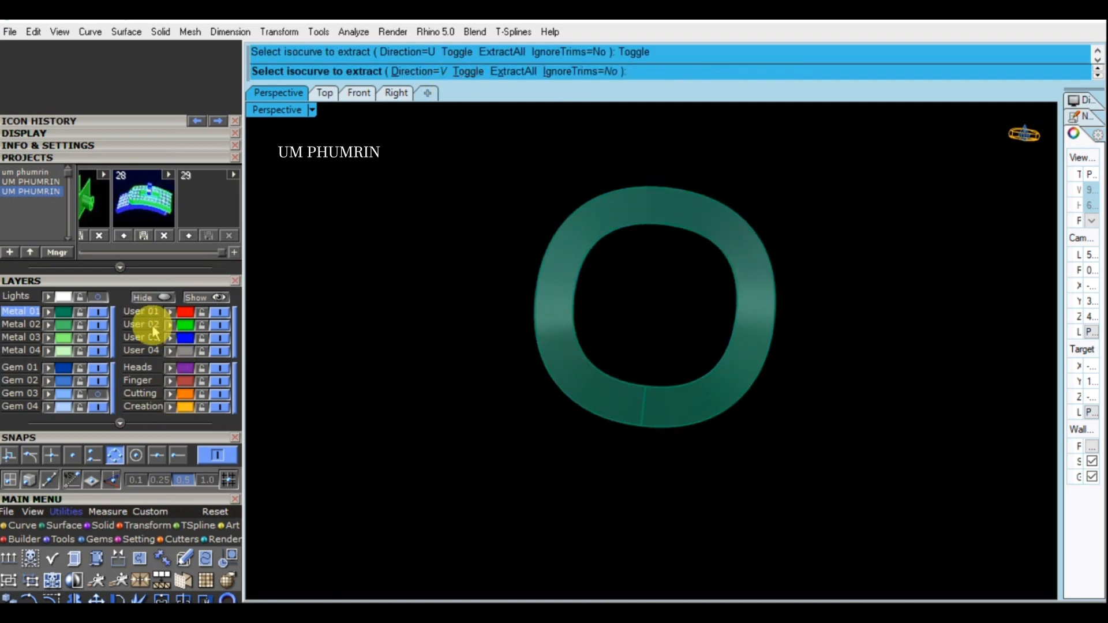
left_click_drag(157, 327, 361, 319)
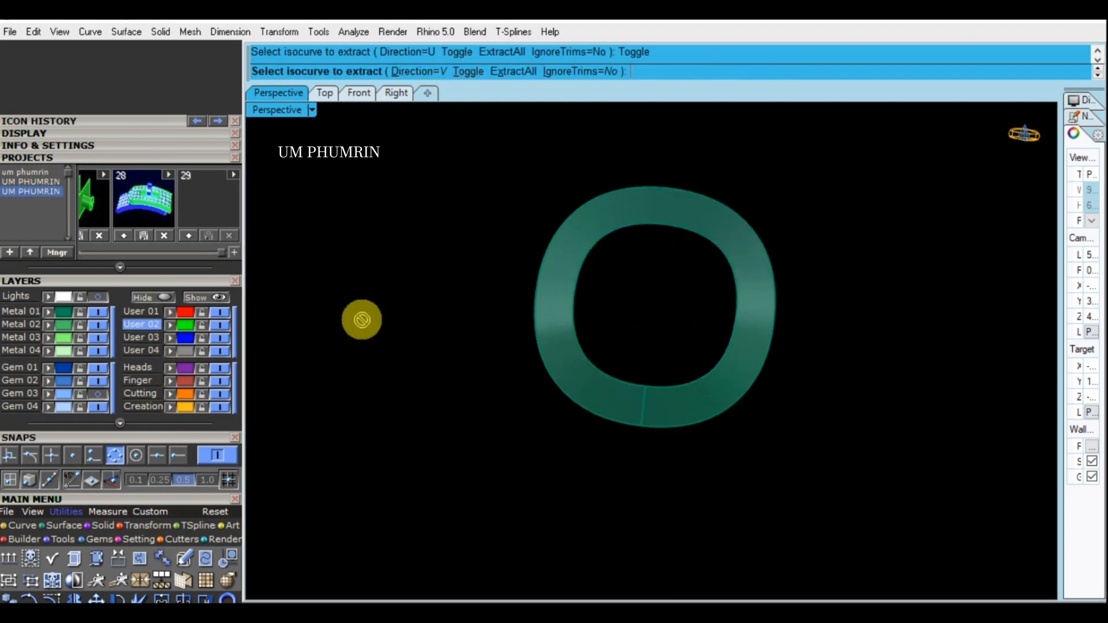
left_click(667, 223)
left_click(737, 314)
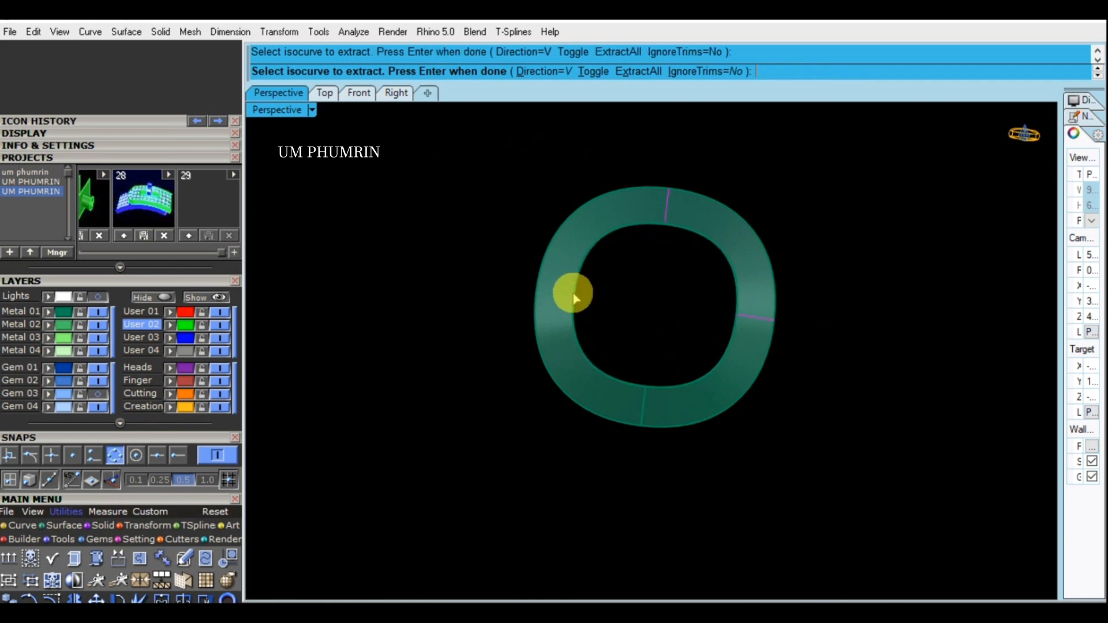
left_click(573, 294)
right_click(577, 296)
Step: Move the four cross lines on the ring surface to the User 02 layer
right_click_drag(656, 280, 652, 315)
left_click_drag(617, 354, 694, 469, "shift")
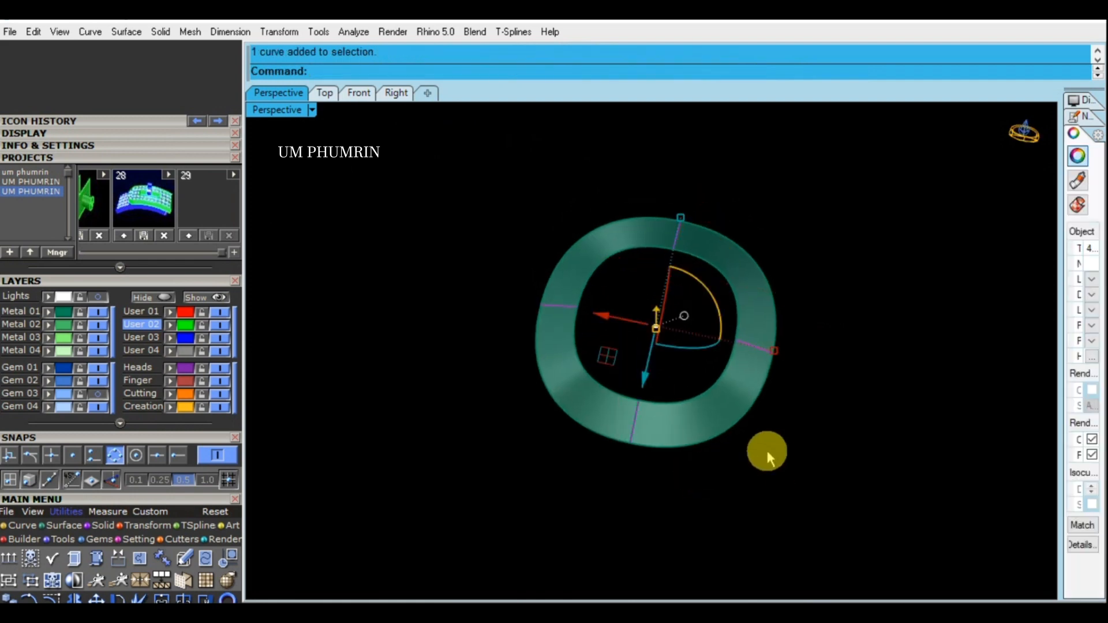
left_click(172, 326)
left_click(367, 390)
Step: Turn off the isocurve display of the ring surface
left_click(658, 421)
scroll(658, 416, "up", 4)
right_click_drag(680, 421, 599, 363)
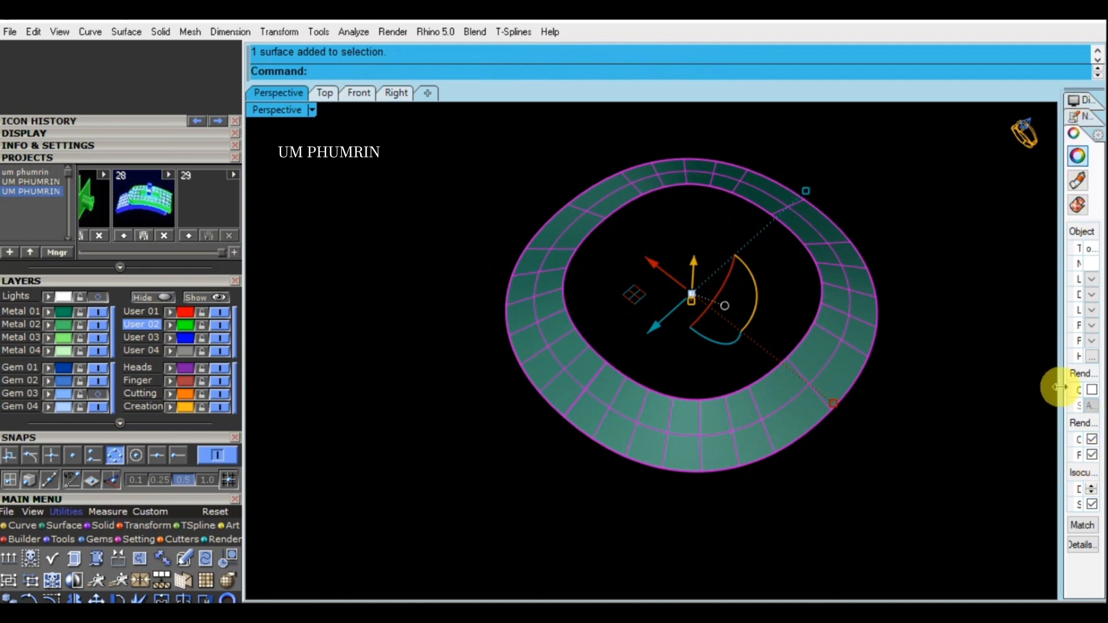
left_click_drag(1060, 387, 1034, 388)
left_click(1079, 449)
left_click(952, 420)
Step: Place a 1.6 mm gem on the ring surface, centered on the front cross line using the Near snap
right_click_drag(952, 420, 733, 309)
type("go")
key("Return")
left_click(695, 427)
scroll(664, 433, "up", 6)
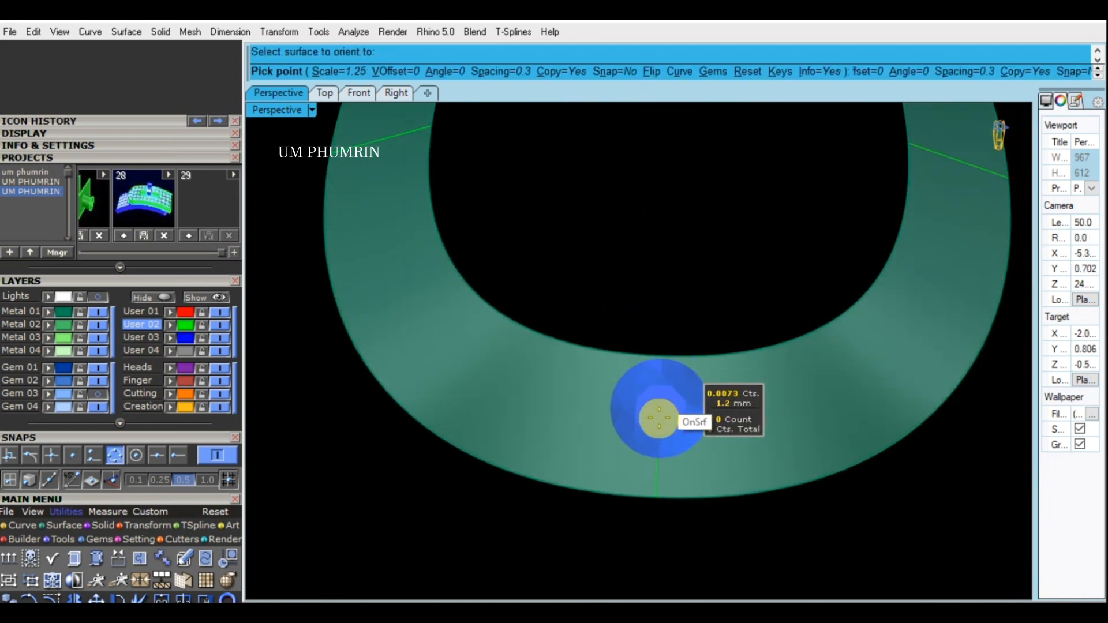
left_click(345, 72)
type("1.")
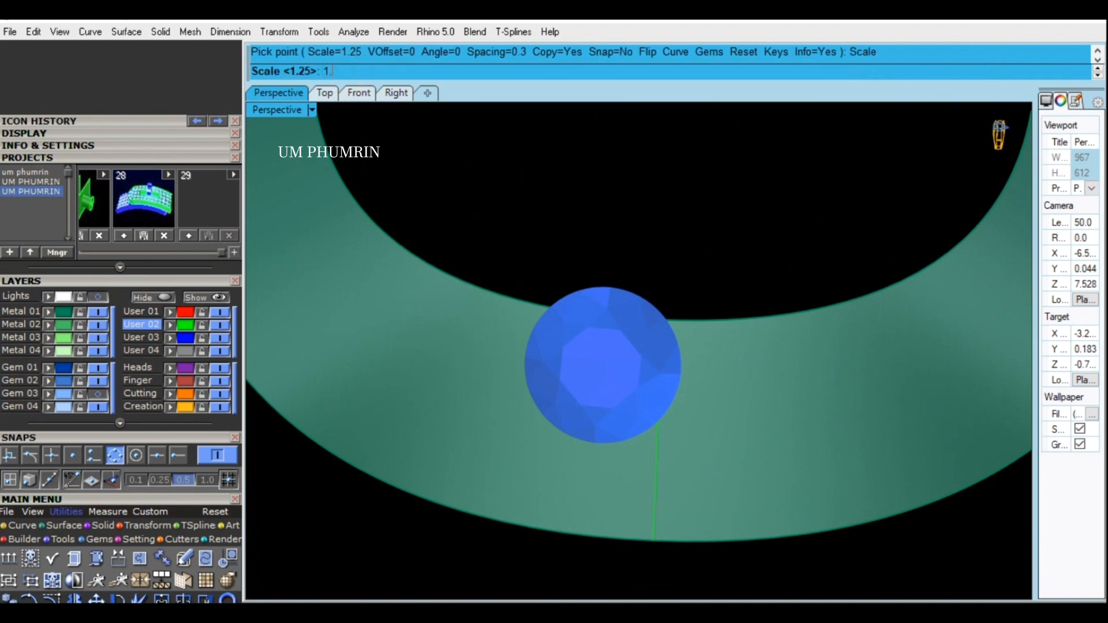
type("6")
key("Return")
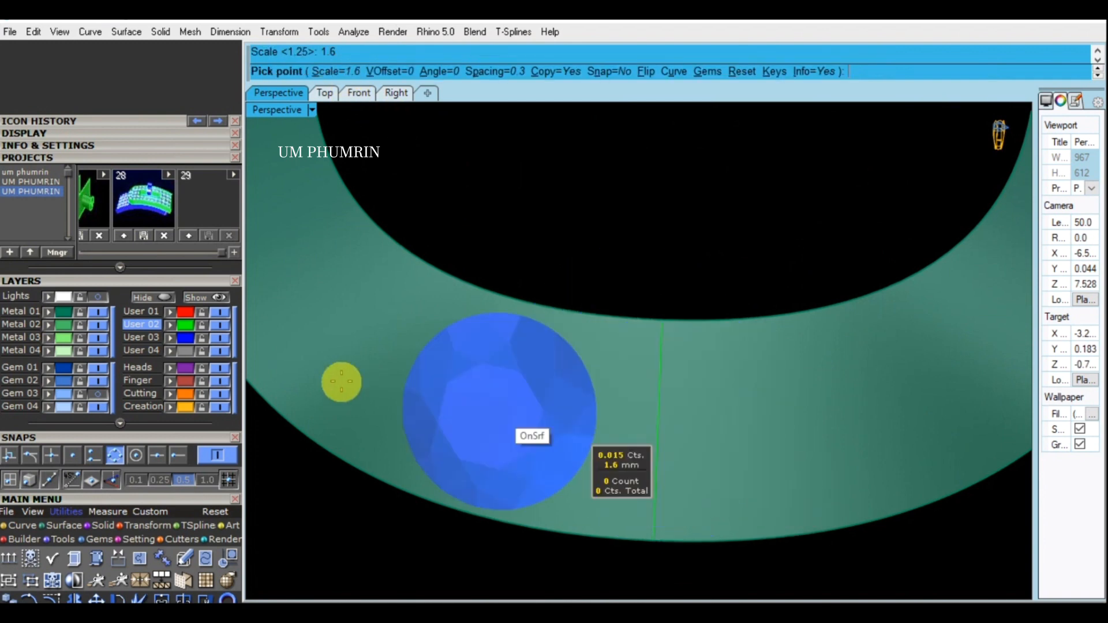
left_click(113, 454)
left_click(93, 454)
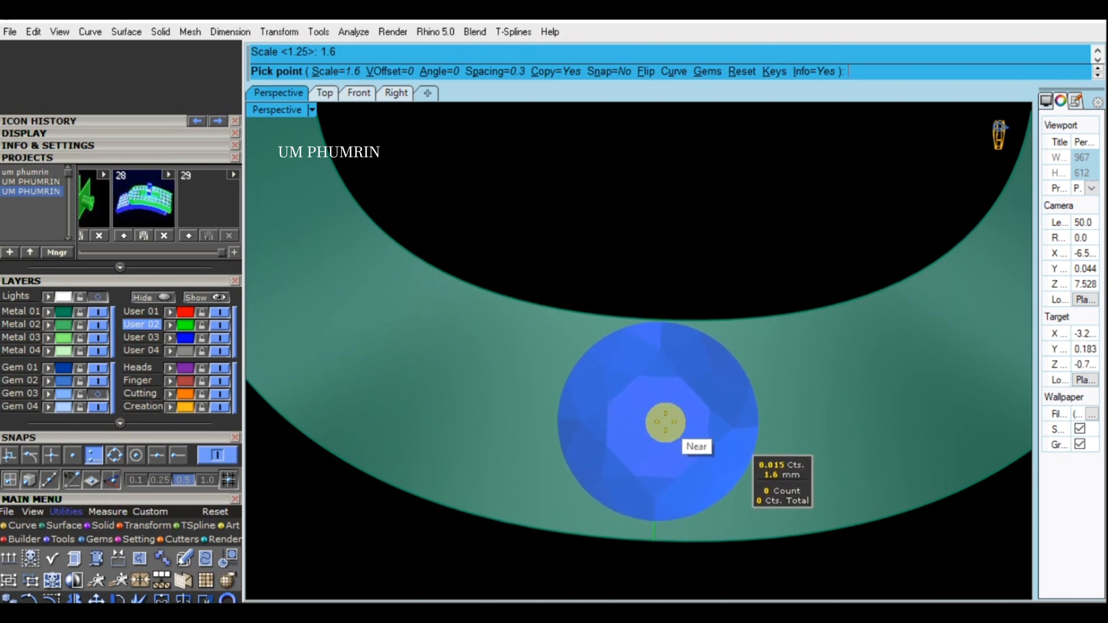
left_click(665, 422)
key("Return")
Step: Extract a U-direction isocurve from the ring surface through the placed gem's center, using the Point snap
scroll(668, 424, "down", 2)
key("Return")
left_click(806, 430)
left_click(460, 71)
left_click(75, 461)
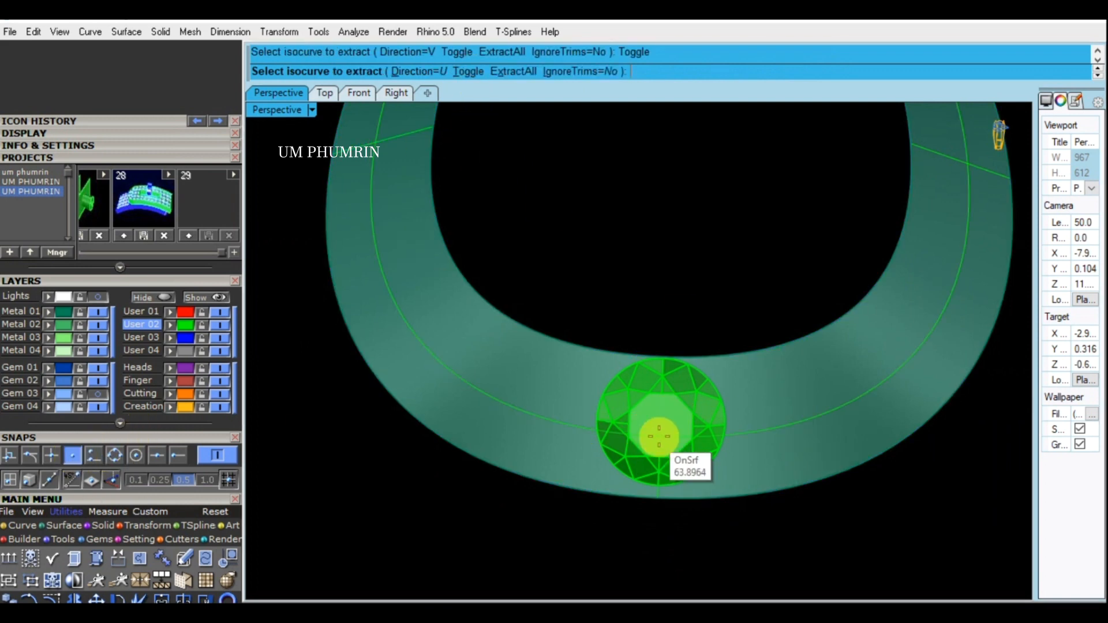
left_click(660, 428)
key("Return")
Step: Delete the 1.6 mm reference gem from the ring surface
scroll(660, 427, "down", 3)
right_click_drag(664, 424, 749, 364)
left_click(710, 406)
right_click_drag(713, 406, 687, 396)
type("d")
key("Return")
Step: Try a Gem on Curve row of 1.6 mm gems along the isocurve, oriented to the ring surface, with fixed 0.11 mm spacing
left_click(656, 388)
type("g")
key("Return")
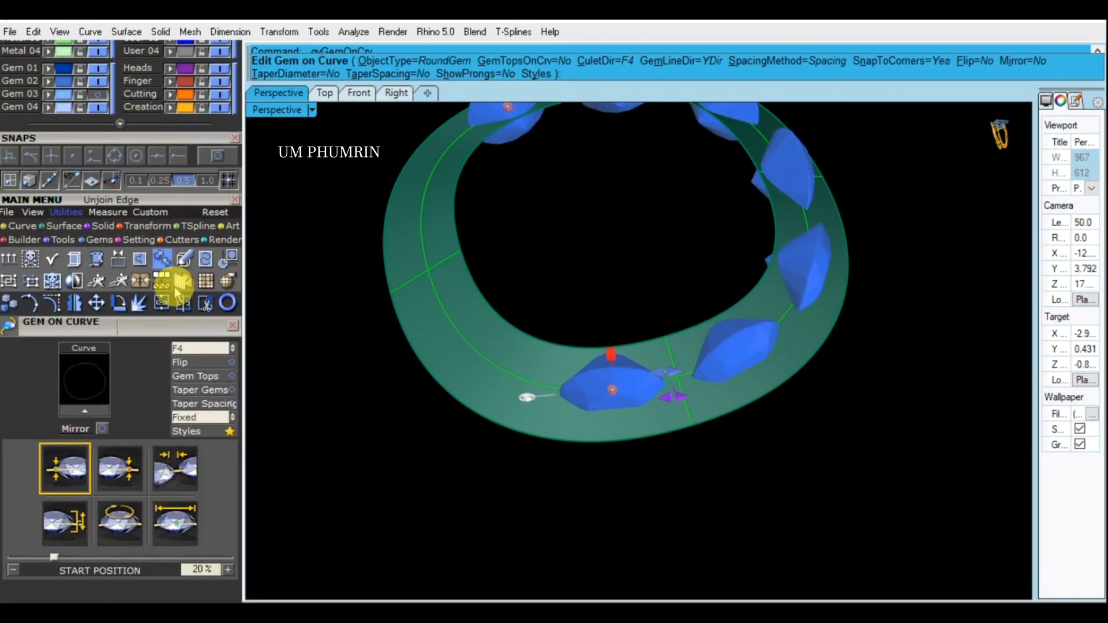
left_click_drag(185, 326, 186, 203)
left_click(201, 225)
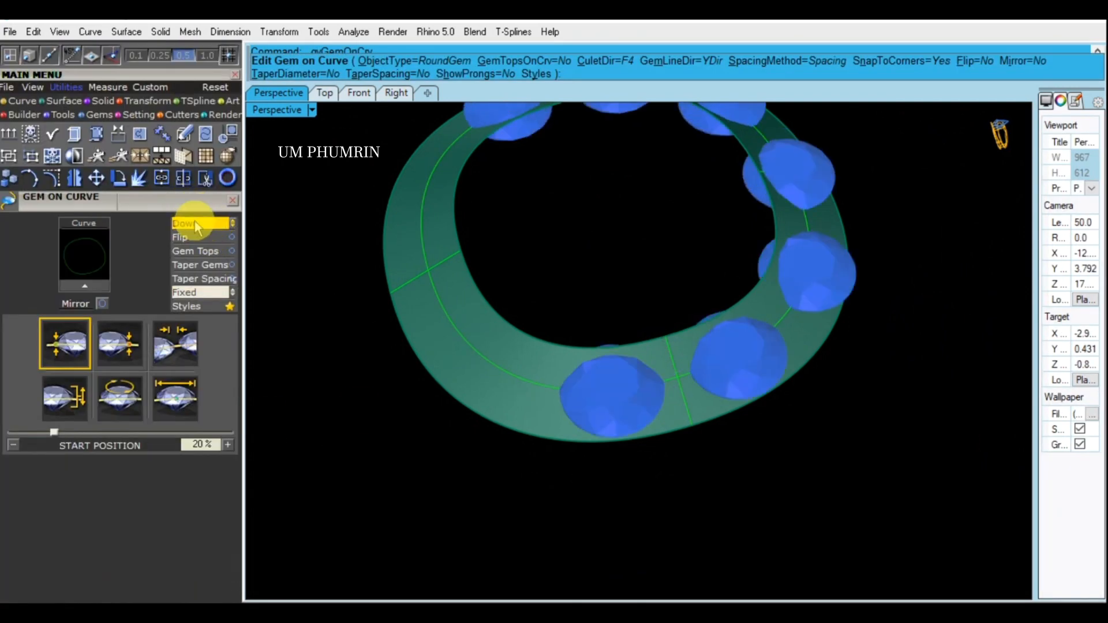
left_click(438, 347)
left_click(185, 350)
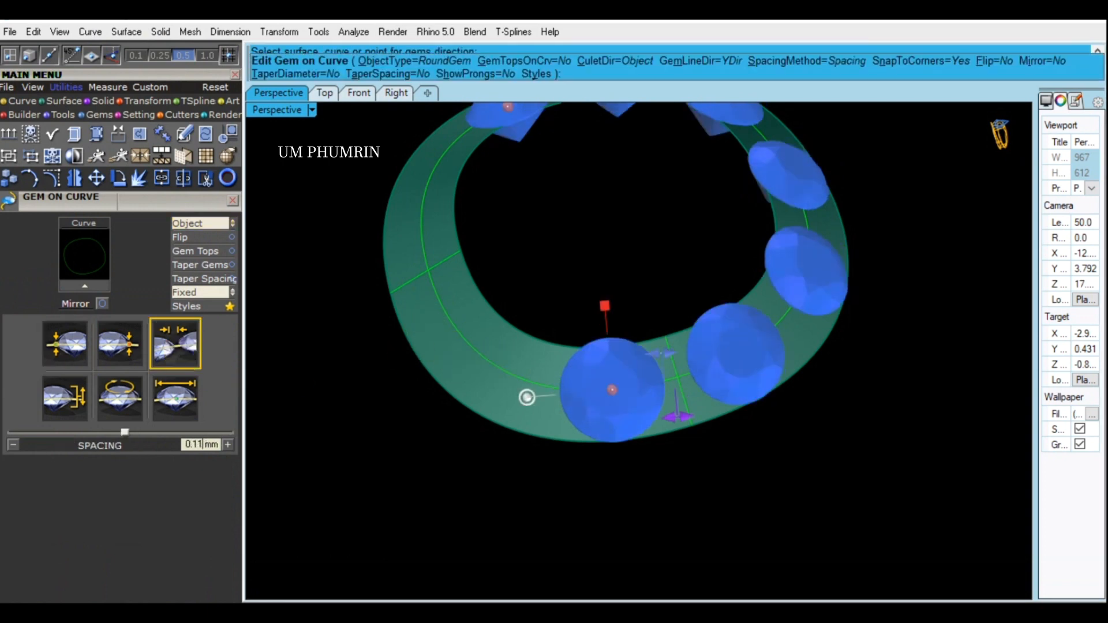
left_click(186, 390)
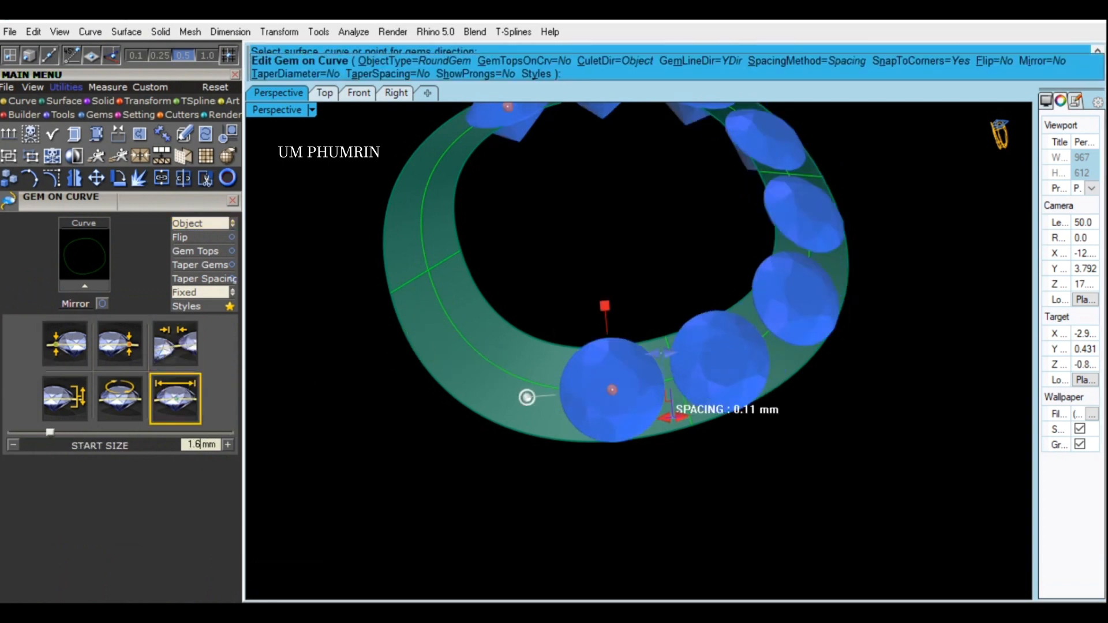
key("Return")
left_click(198, 293)
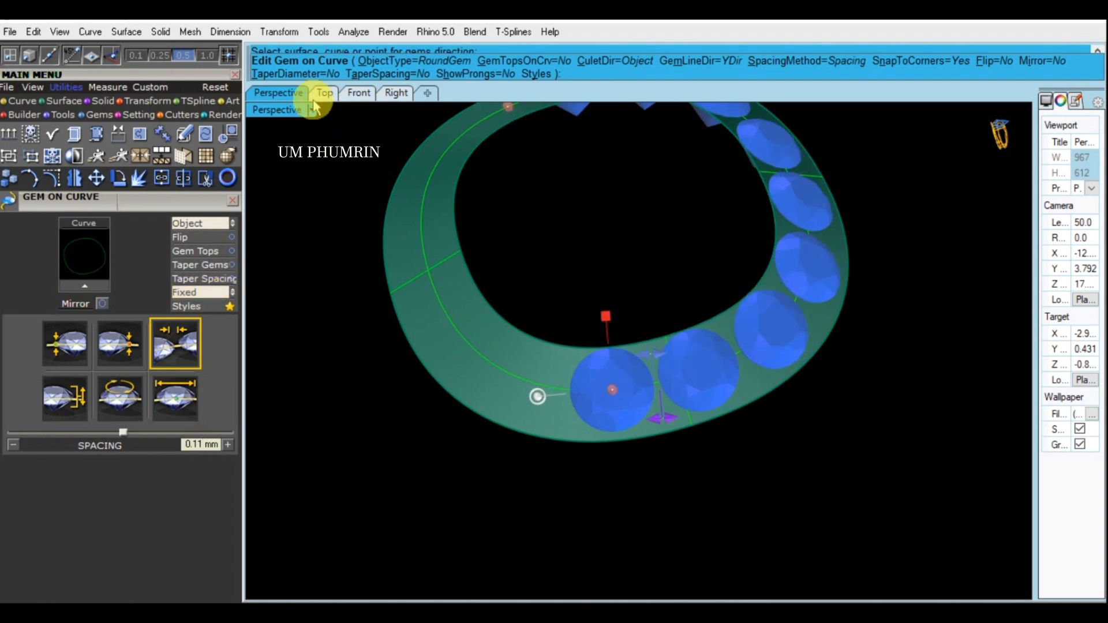
Step: In the Top view, start the trial gem row on the upper center line and end it at 52.9% of the curve
left_click(326, 93)
scroll(571, 288, "up", 4)
right_click_drag(601, 249, 596, 298)
scroll(478, 281, "up", 2)
left_click_drag(480, 282, 627, 191)
scroll(628, 196, "up", 2)
right_click_drag(779, 338, 776, 286)
left_click_drag(806, 258, 660, 506)
right_click_drag(658, 345, 662, 378)
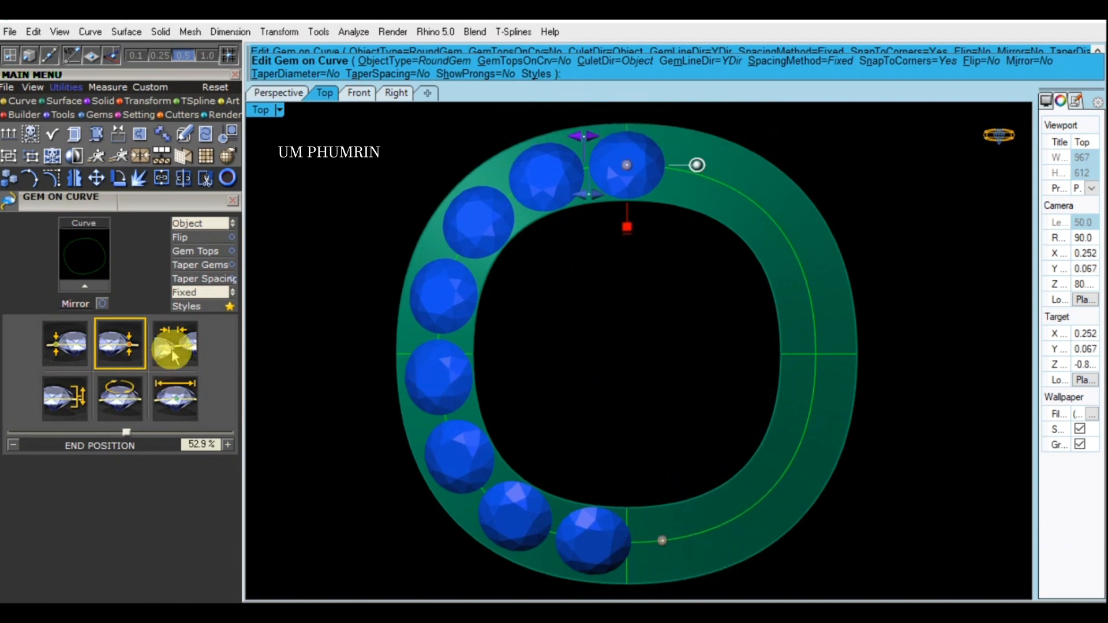
Step: Try shortening the gem row to an end position of 31.6%, and discard the layout
mouse_move(663, 539)
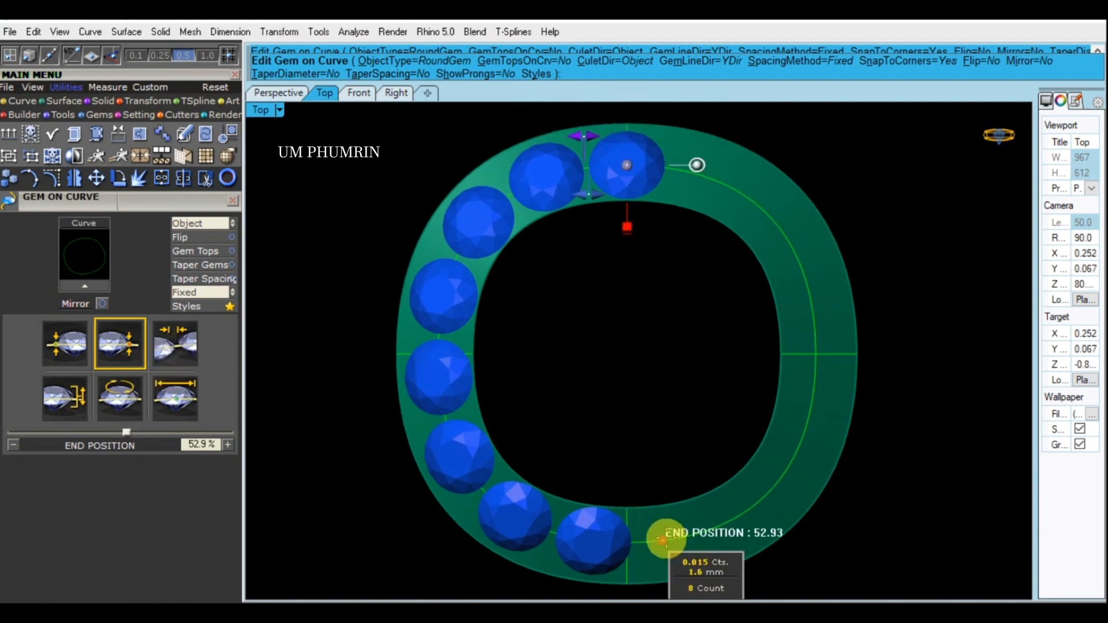
left_click_drag(664, 539, 442, 390)
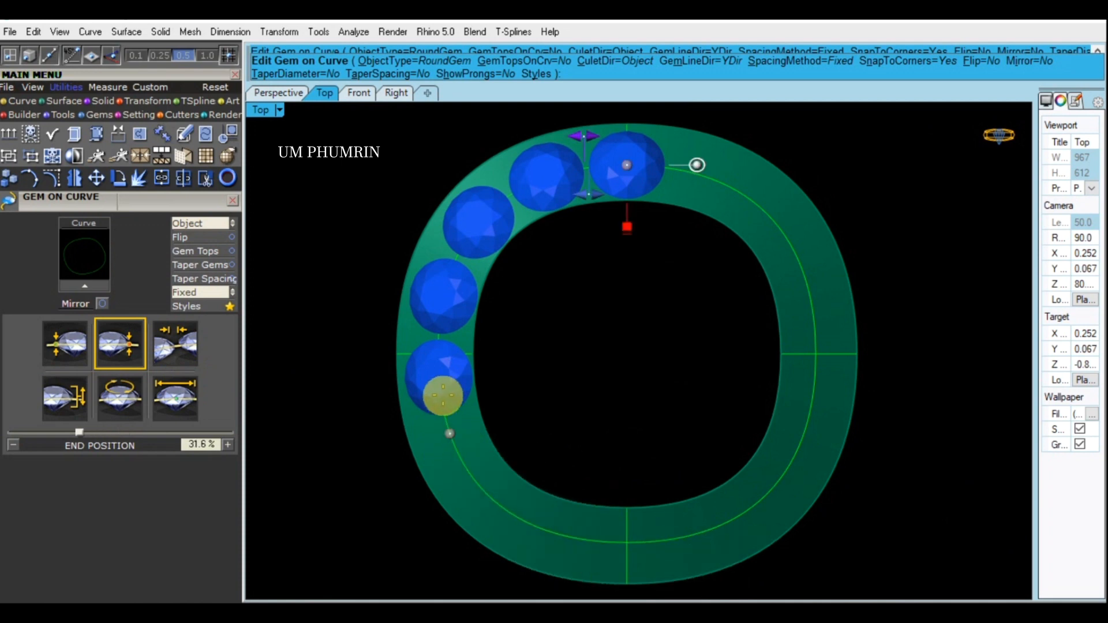
right_click_drag(442, 389, 497, 424)
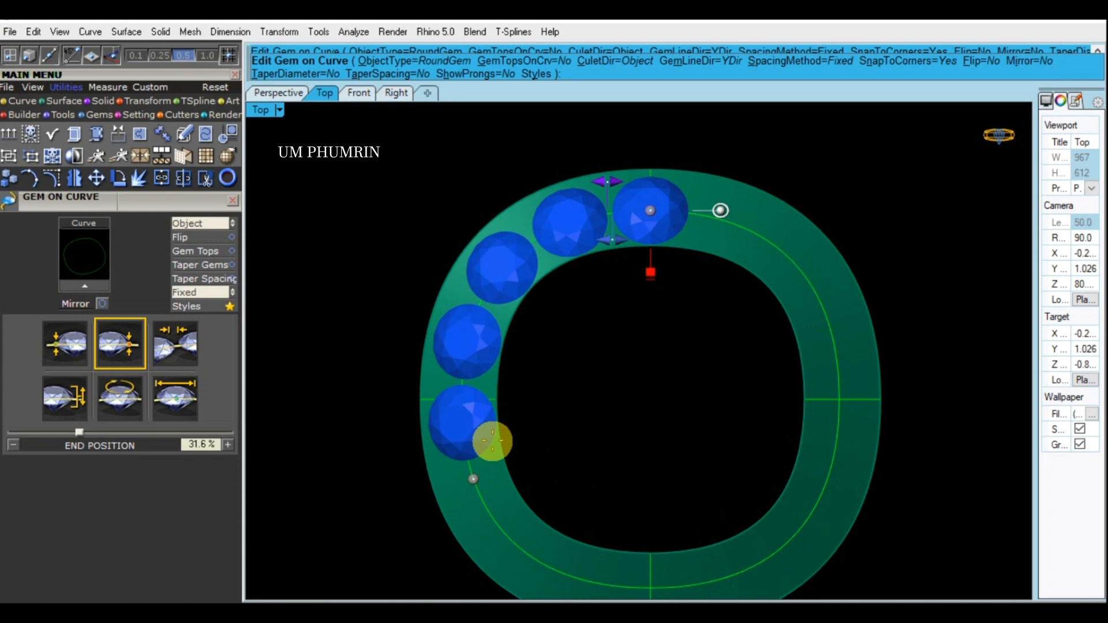
key("Escape")
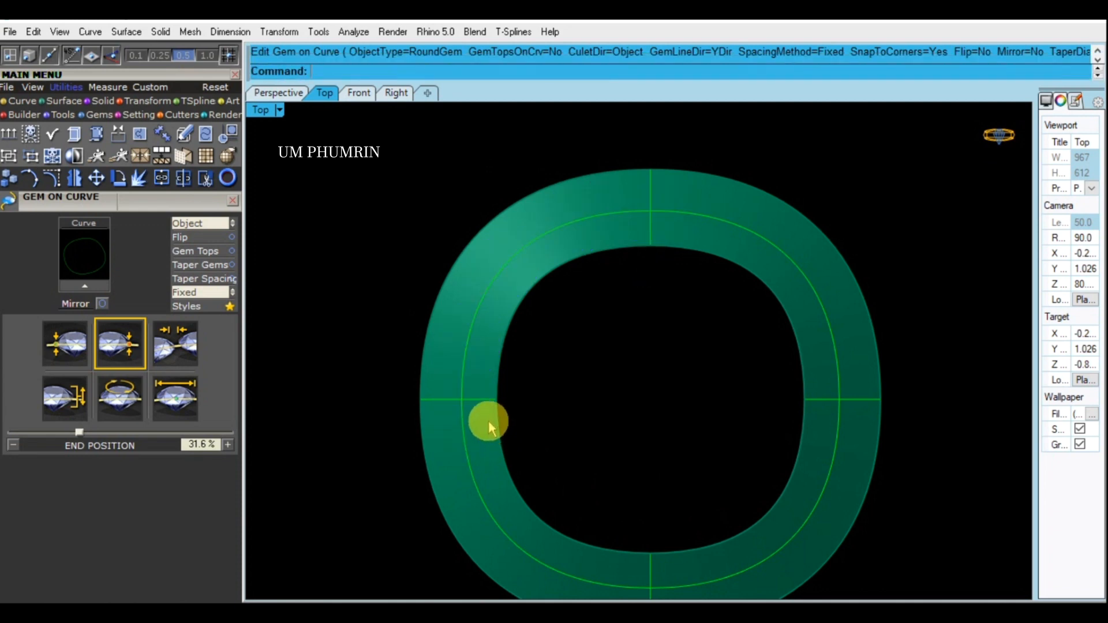
Step: Extract a second U-direction isocurve from the ring surface, slightly outside the existing one
type("Extr")
key("Return")
left_click(447, 370)
left_click(460, 363)
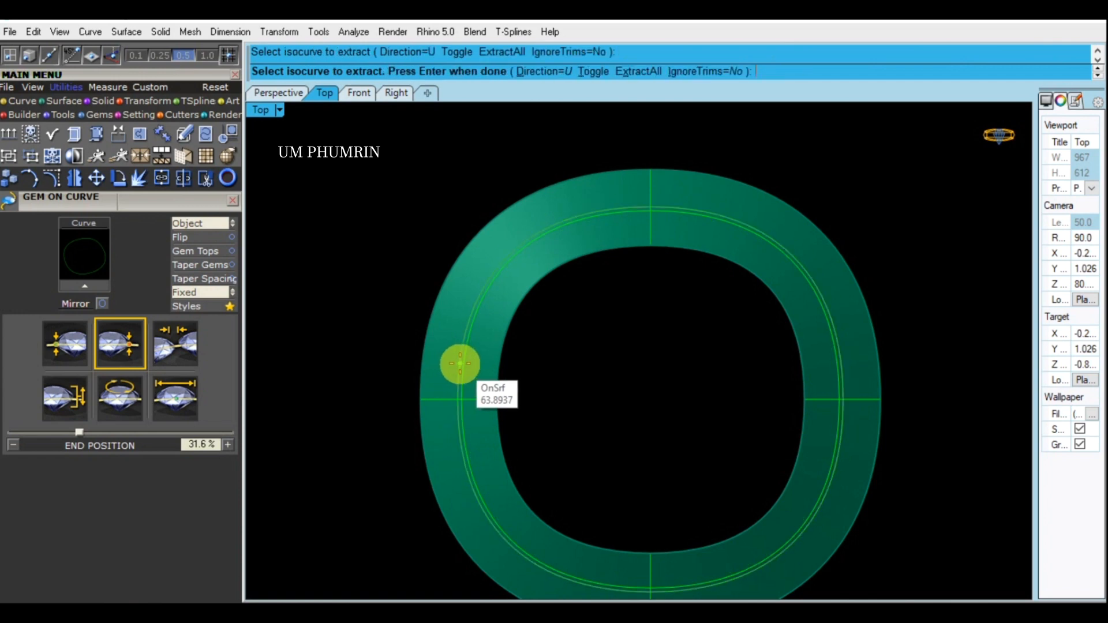
key("Return")
Step: Try 1.6 mm gems along the new outer isocurve, oriented to the ring surface, using fixed 0.11 mm spacing
type("g")
key("Return")
left_click(199, 222)
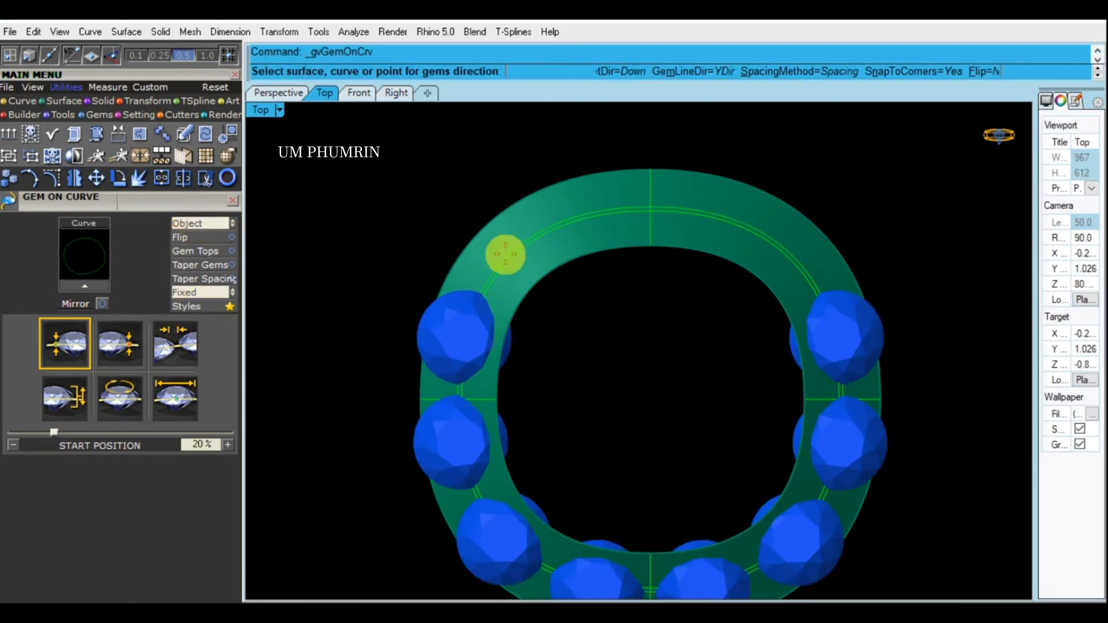
left_click(459, 252)
left_click(176, 345)
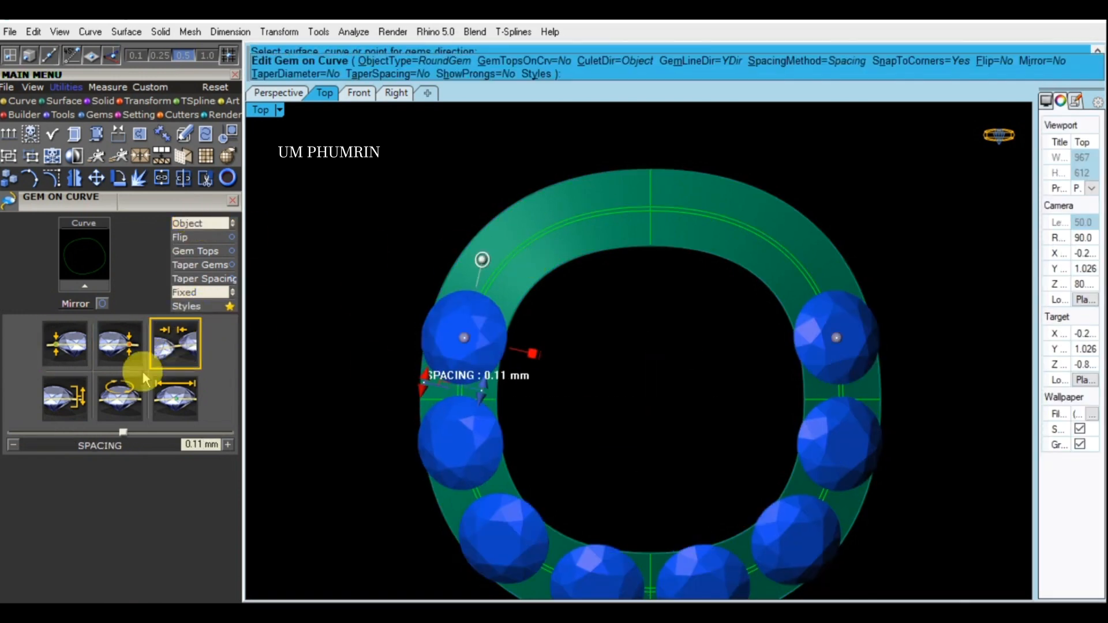
left_click(174, 398)
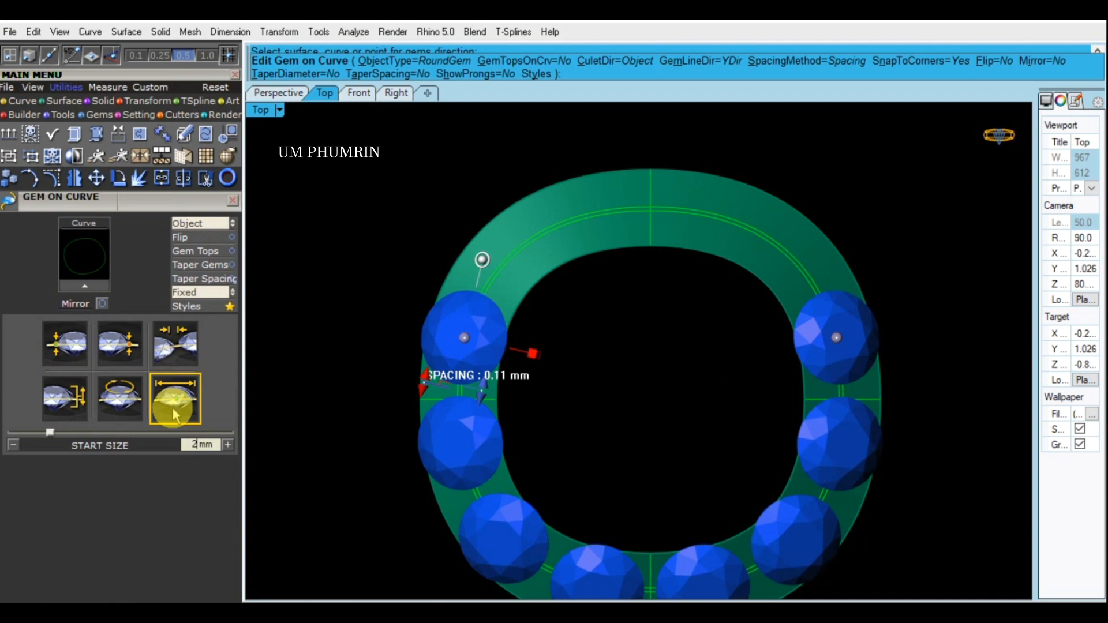
left_click(195, 293)
Step: Set the trial row's start position to 100% on the upper center line and its end position to 47.7%
left_click_drag(465, 336, 646, 222)
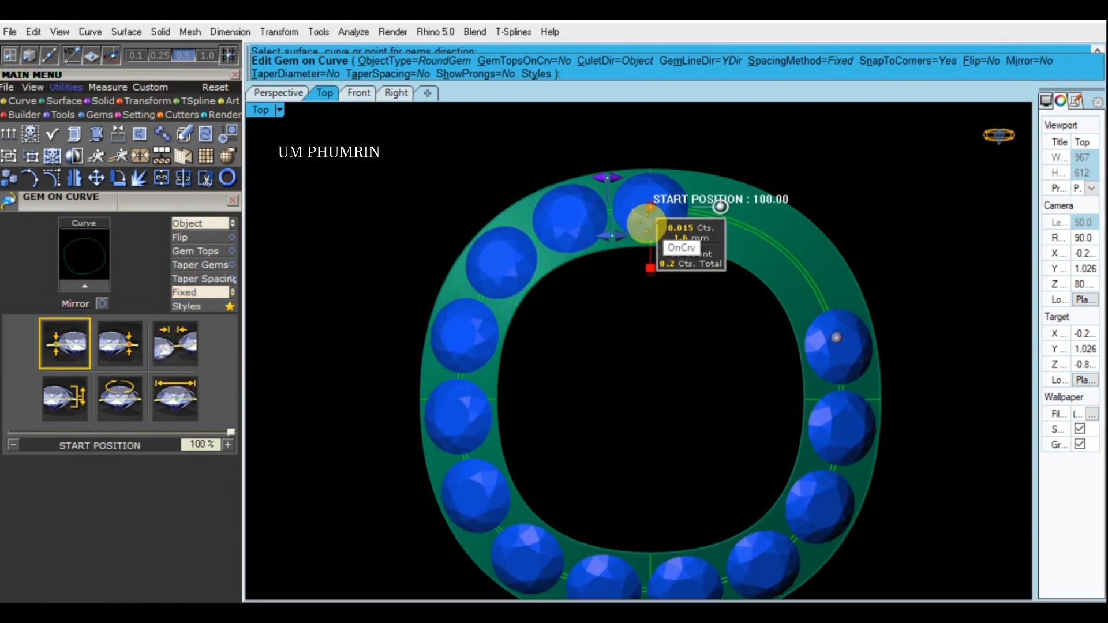
left_click_drag(836, 338, 605, 450)
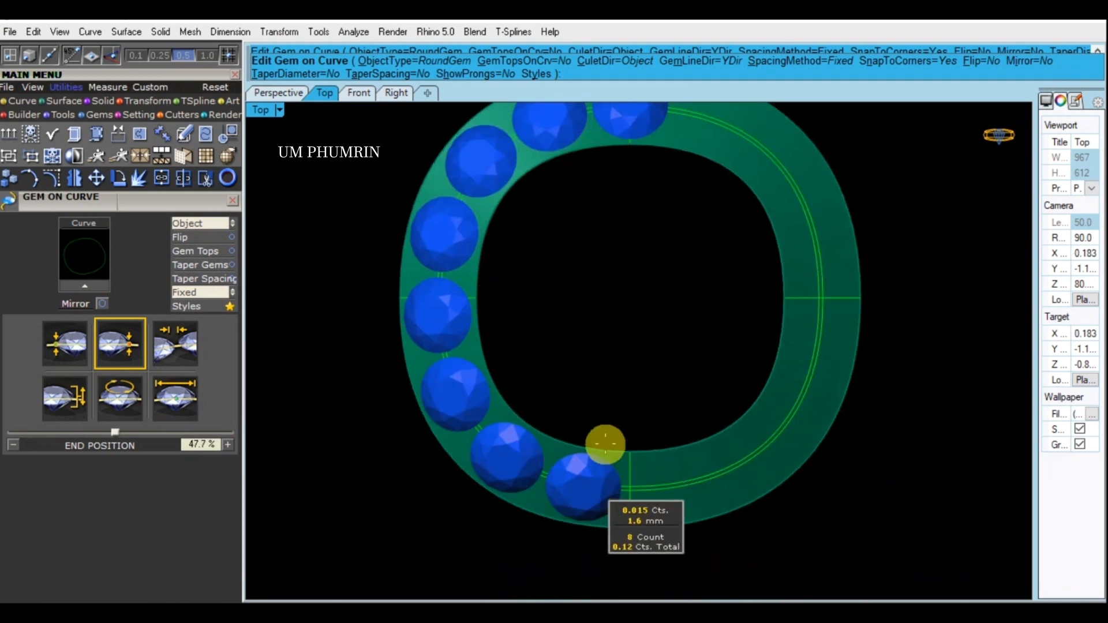
scroll(605, 450, "down", 4)
right_click_drag(608, 403, 613, 425)
scroll(613, 425, "up", 2)
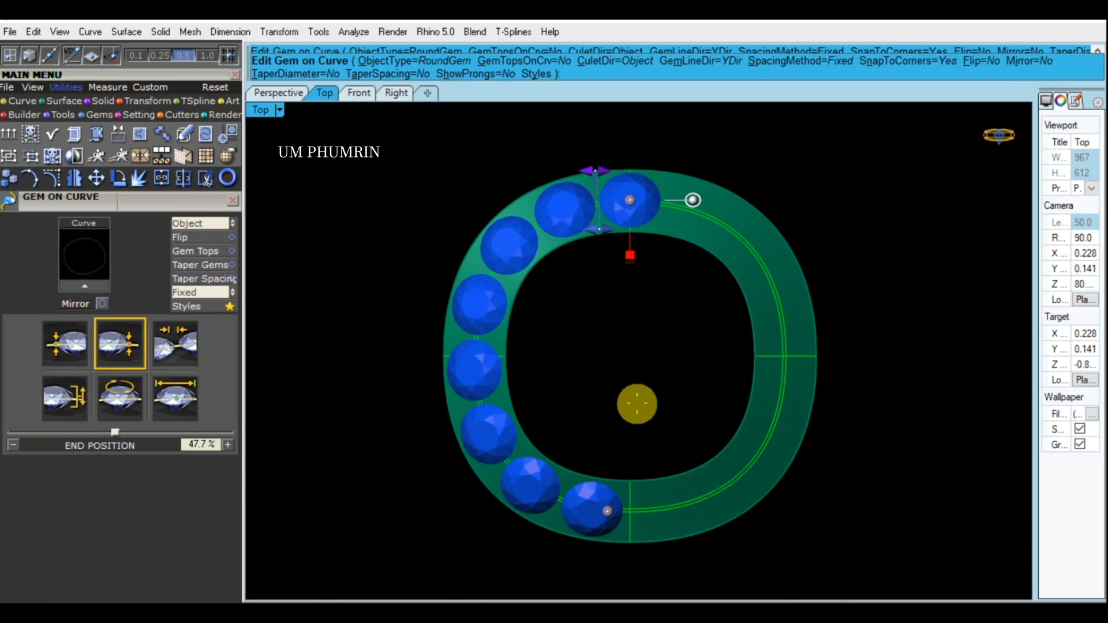
Step: Try a gem spacing of 0.12 mm on the half row, and discard the layout
left_click(167, 362)
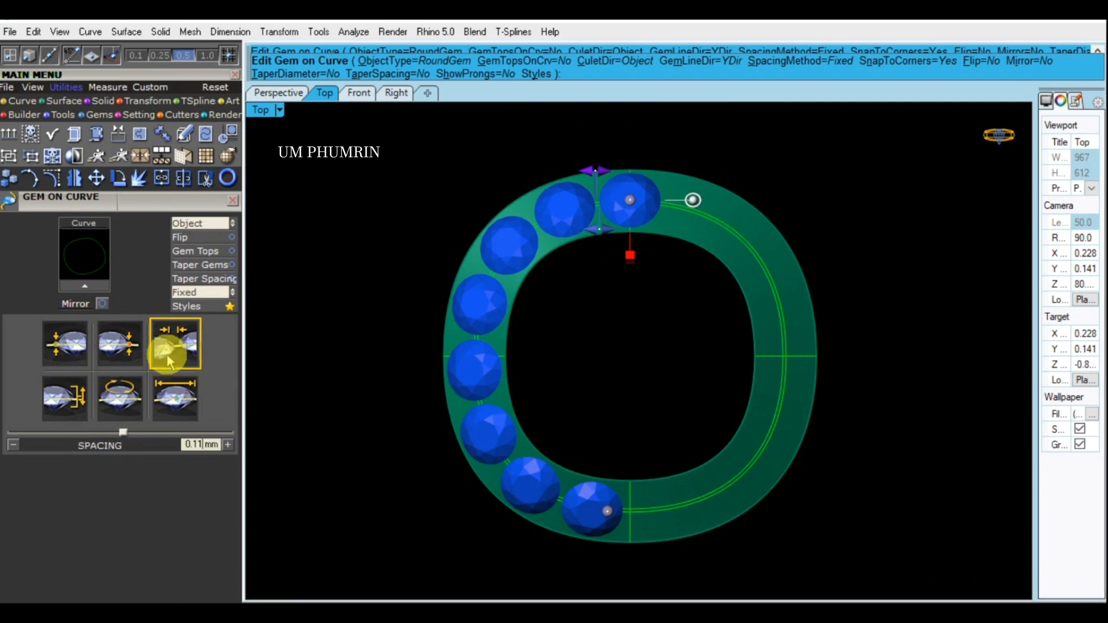
left_click(167, 353)
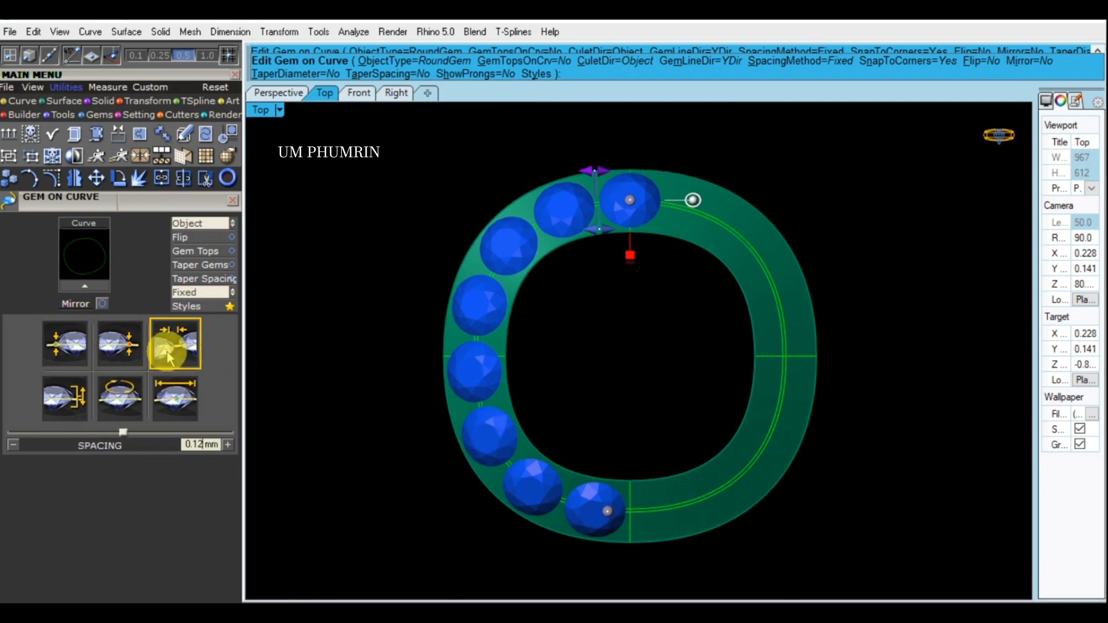
key("Escape")
Step: Extract a U-direction isocurve from the ring surface between the two existing isocurves
scroll(615, 208, "up", 8)
right_click_drag(636, 202, 648, 299)
type("Ex")
key("Return")
left_click(599, 271)
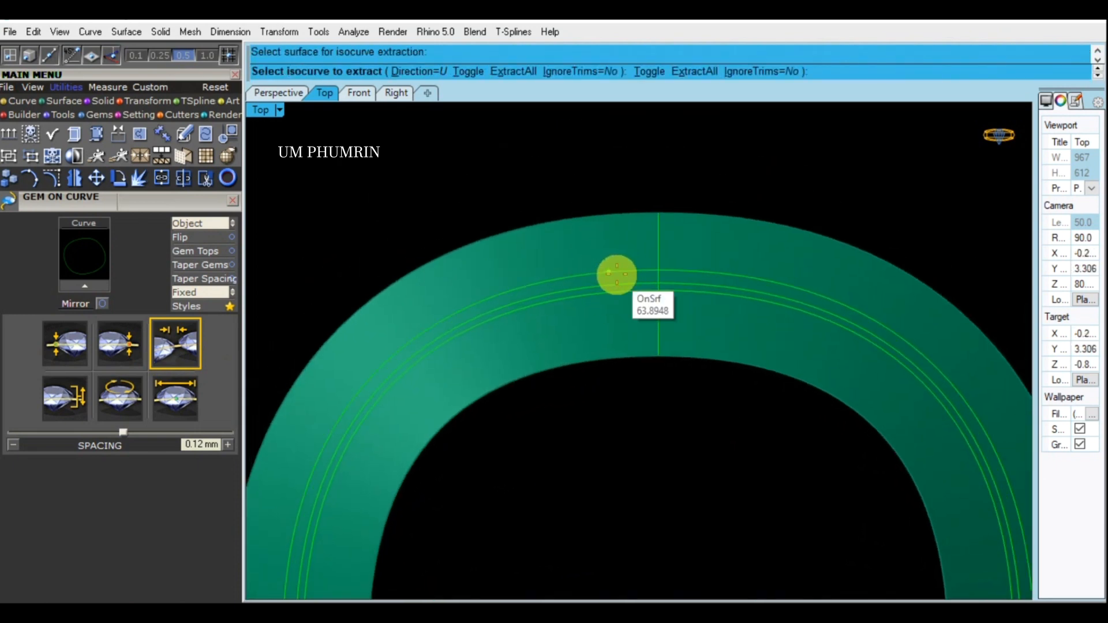
scroll(638, 283, "up", 8)
left_click(679, 289)
key("Return")
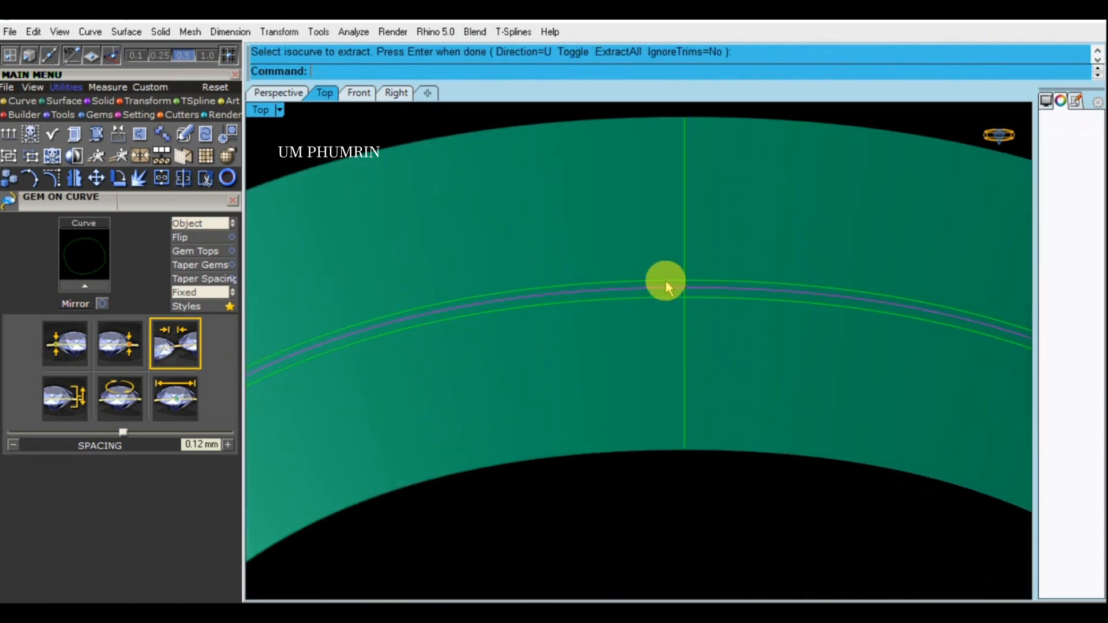
Step: Delete the two earlier isocurves on either side of the middle one
left_click(667, 299)
left_click(667, 299, "shift")
key("Delete")
Step: Start a Gem on Curve row on the middle isocurve, with the gem direction taken from the ring surface
left_click(659, 290)
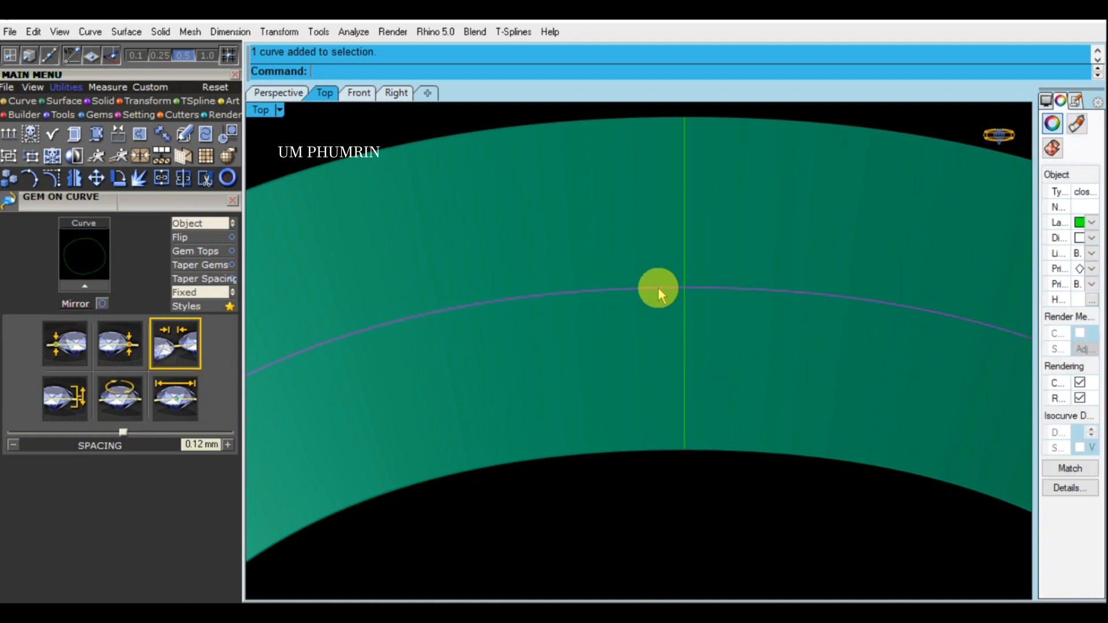
scroll(639, 288, "down", 8)
right_click_drag(641, 373, 633, 302)
type("gc")
key("Return")
left_click(65, 344)
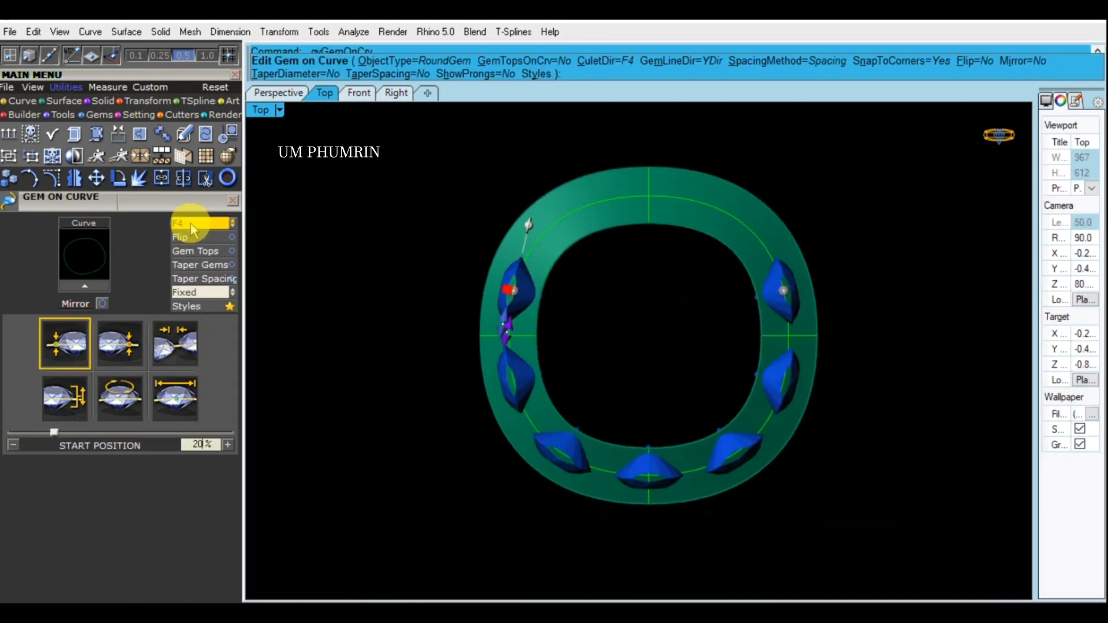
scroll(578, 244, "up", 3)
Step: Tighten the gem spacing, set the gem size to 1.6 mm and switch the row to the fixed spacing method
left_click(175, 345)
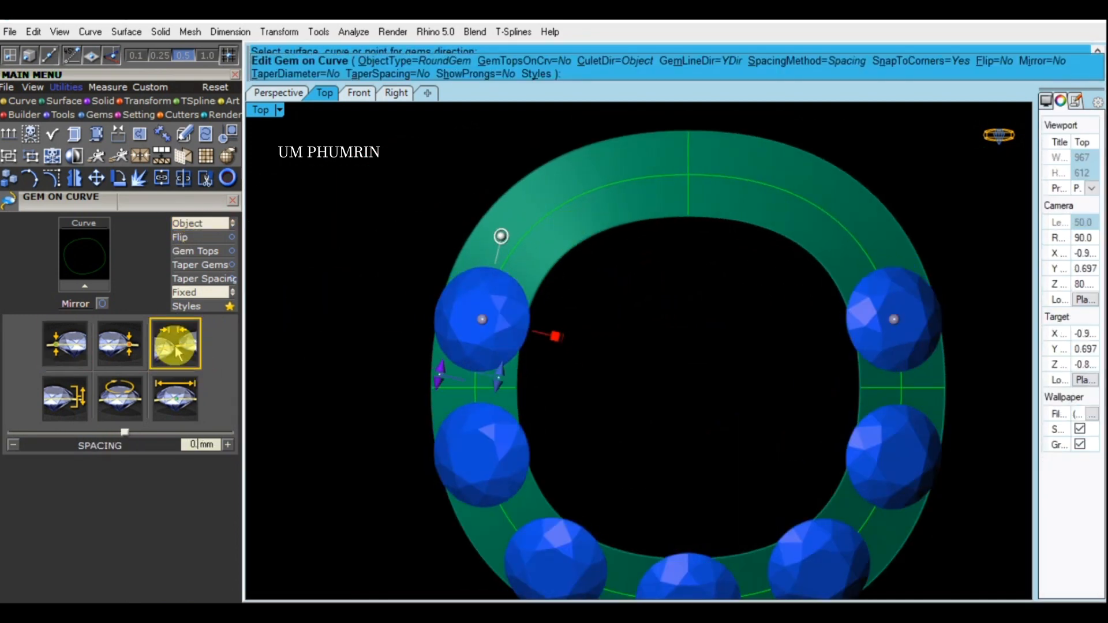
left_click(177, 398)
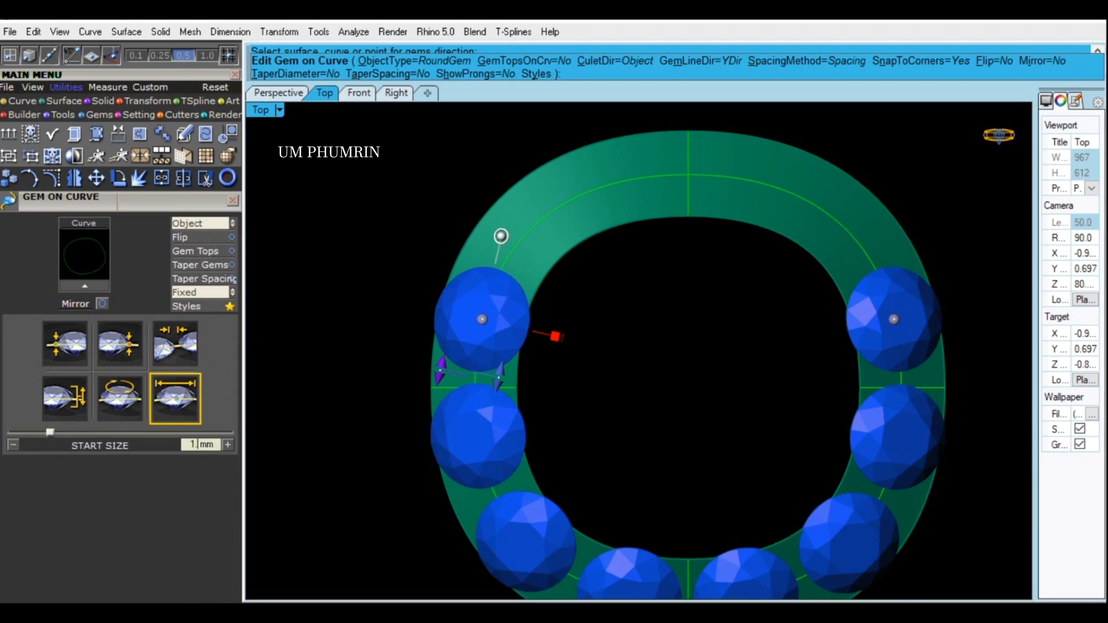
type(".6")
left_click(202, 295)
Step: Run the gem row around the whole ring from the upper center line to an end position of 94.4%, and finish it
left_click_drag(525, 298, 648, 206)
scroll(683, 371, "down", 4)
left_click_drag(810, 310, 712, 188)
key("Escape")
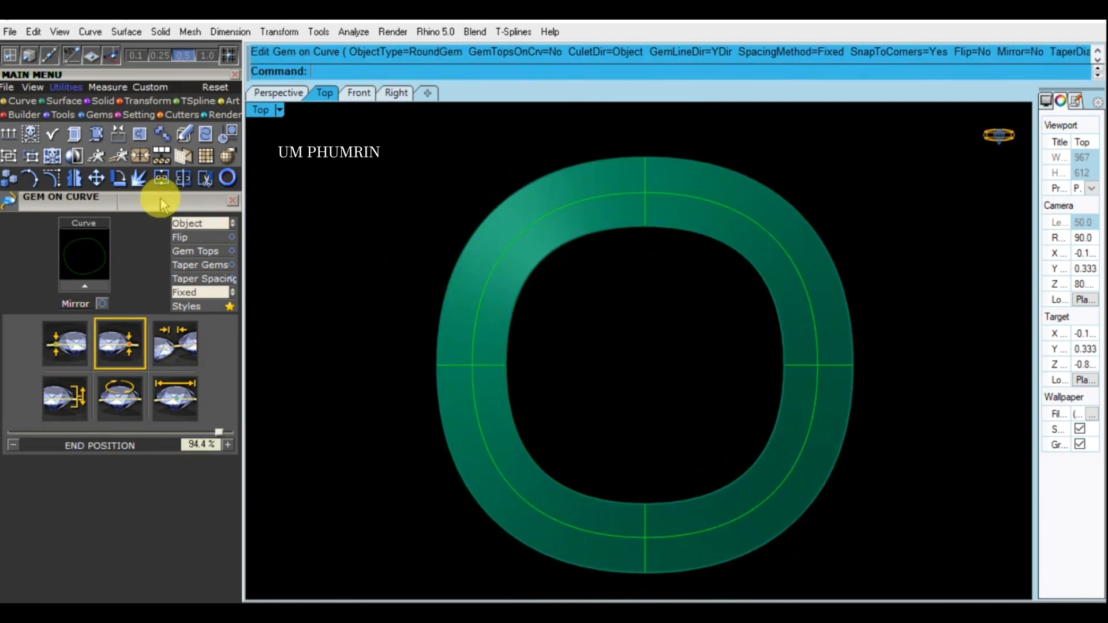
Step: Turn on the Gem 03 layer and inspect the center diamond and halo gems in the Perspective and Top views
scroll(142, 404, "up", 5)
left_click(100, 219)
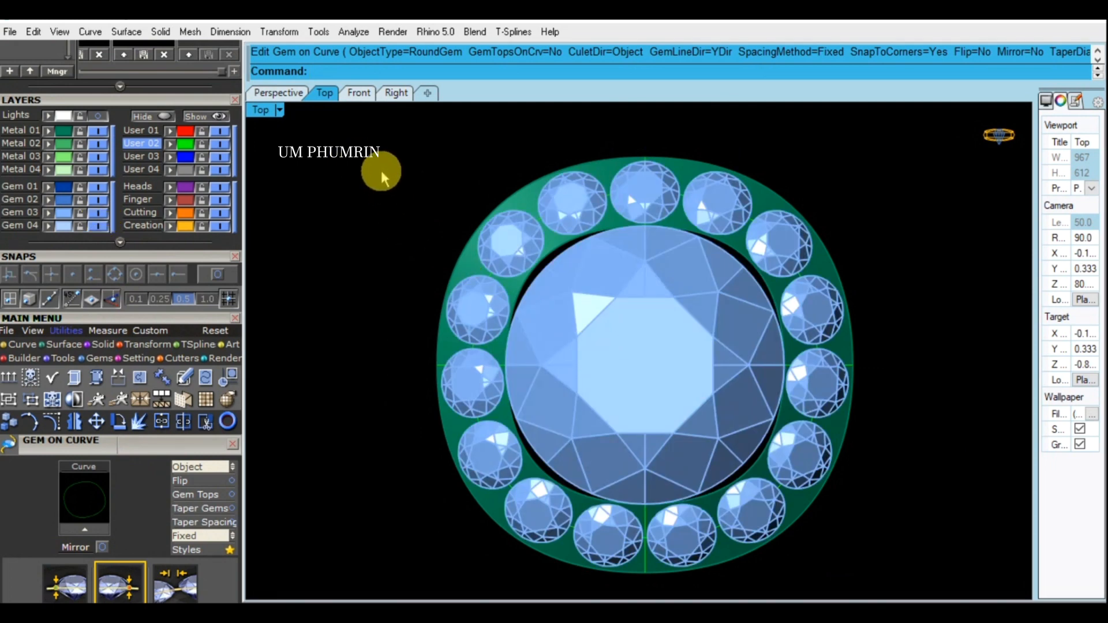
left_click(280, 93)
right_click_drag(416, 167, 793, 395)
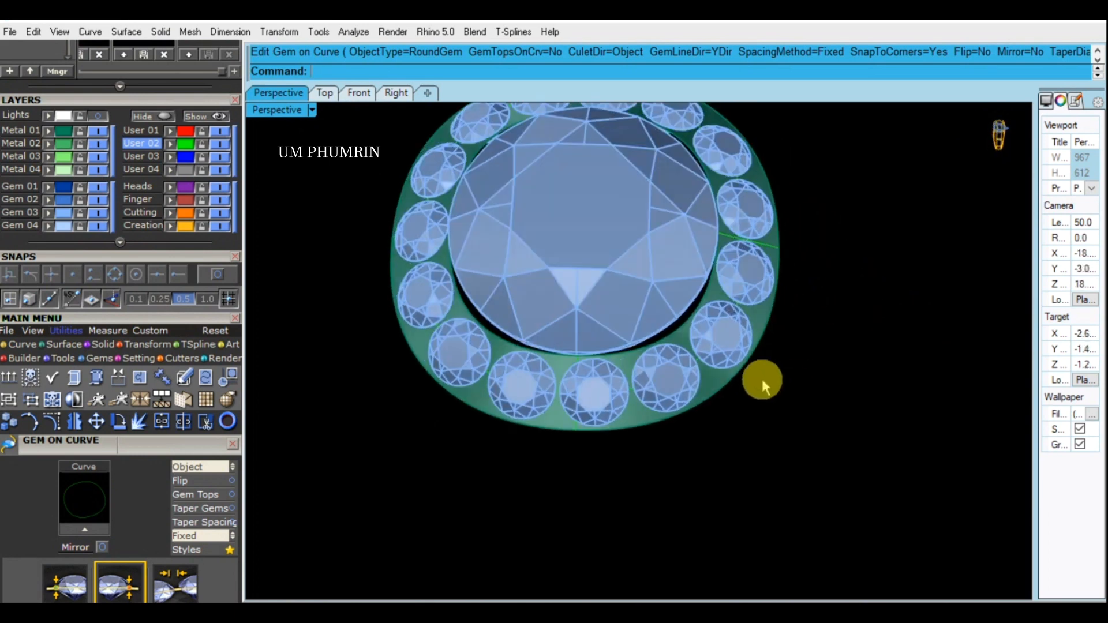
right_click_drag(647, 368, 528, 220)
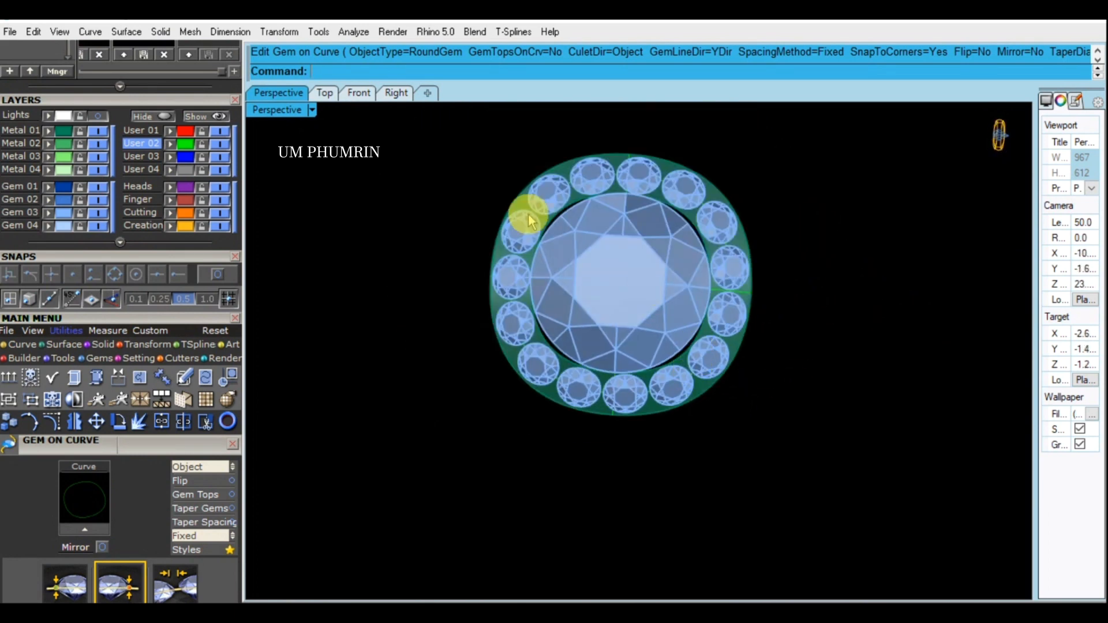
left_click(330, 99)
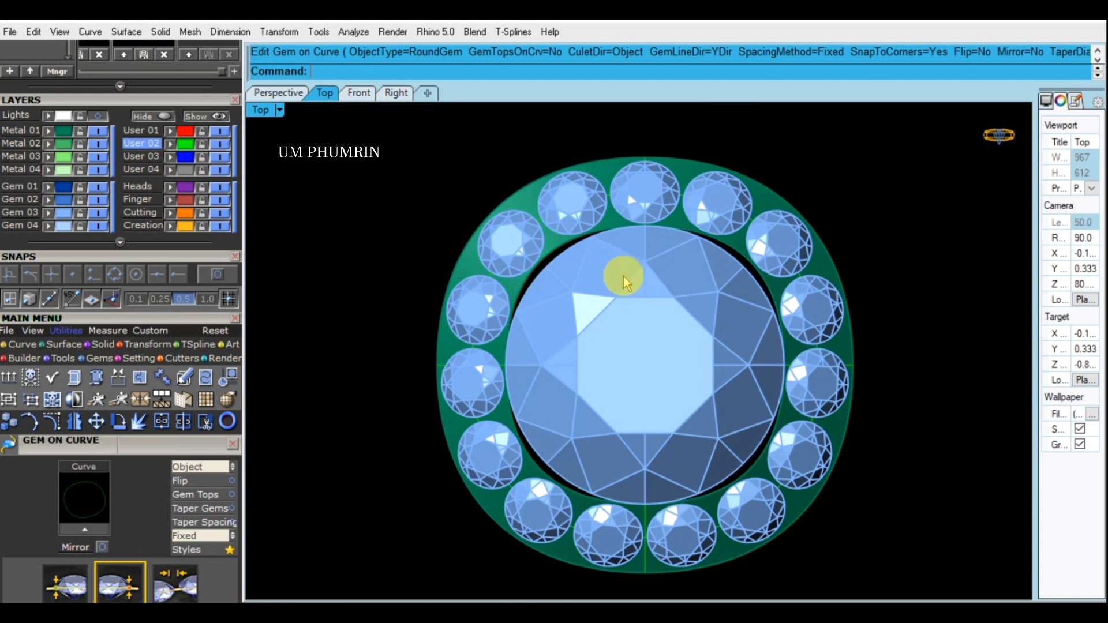
scroll(742, 278, "down", 2)
right_click_drag(727, 294, 691, 267)
scroll(635, 438, "up", 4)
scroll(617, 444, "down", 4)
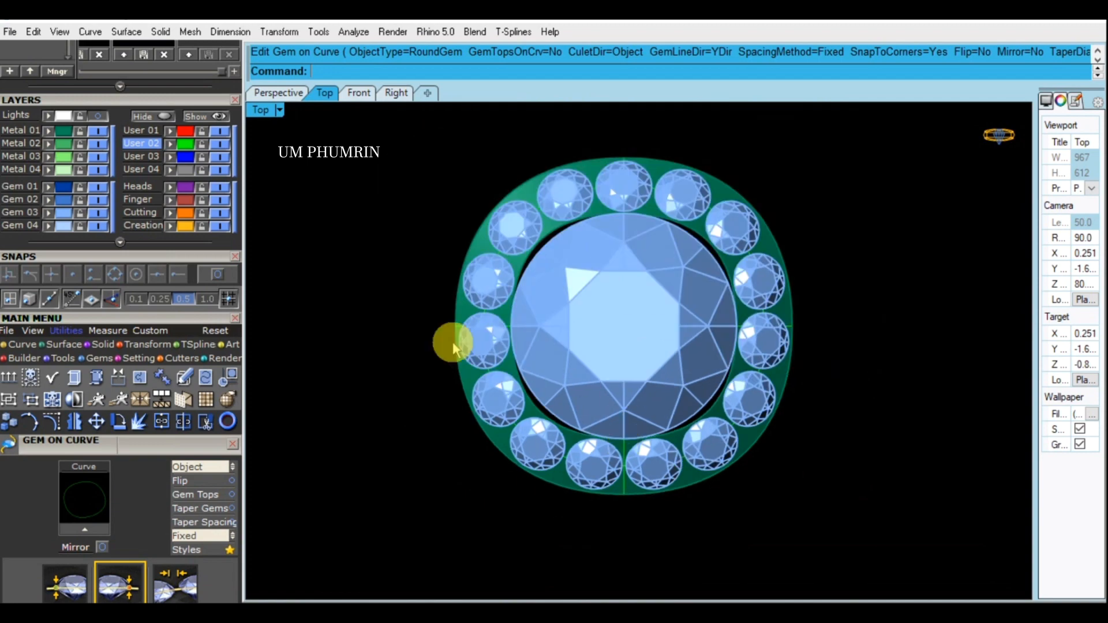
Step: Delete all the curves on the User 02 layer
left_click(184, 144)
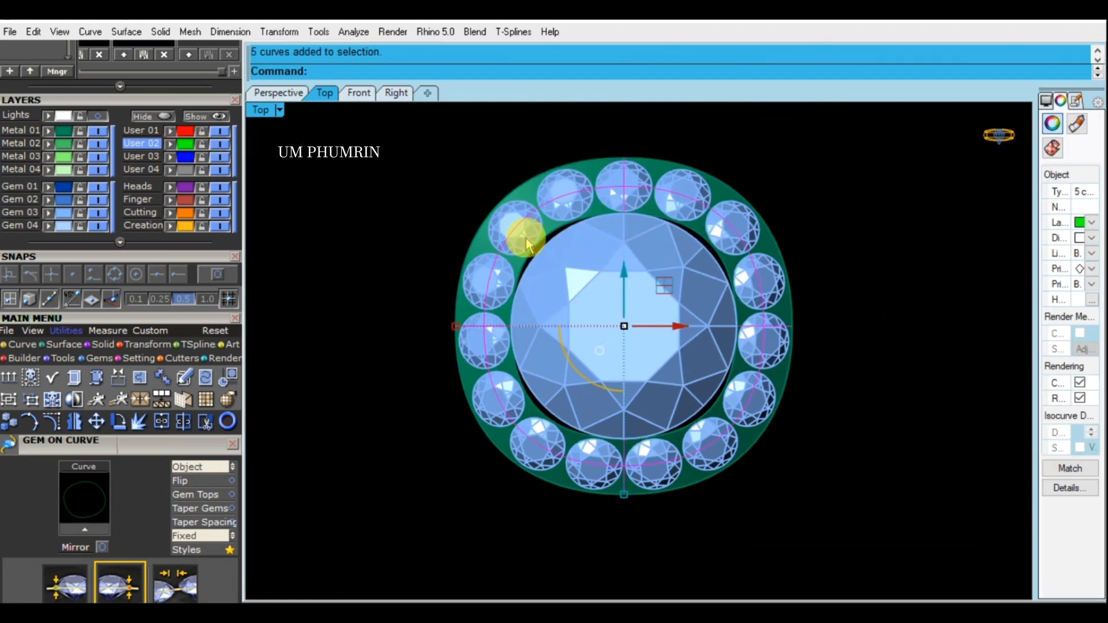
type("De")
key("Return")
Step: Extract a U-direction isocurve from the ring surface along the outer edges of the small gems
left_click(283, 92)
right_click_drag(593, 240, 622, 369)
type("ei")
key("Return")
scroll(668, 421, "up", 2)
left_click(668, 421)
scroll(669, 422, "up", 15)
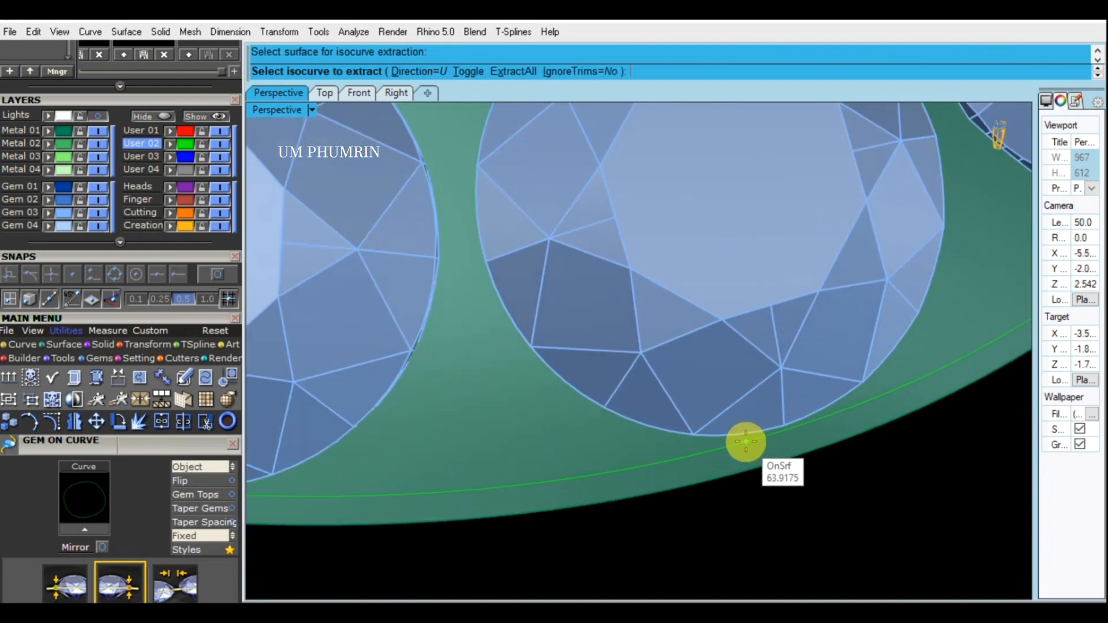
left_click(746, 442)
right_click(746, 442)
Step: Split the ring surface along the extracted outer isocurve
scroll(739, 443, "down", 5)
right_click_drag(725, 448, 612, 359)
left_click(847, 265)
left_click(631, 365)
type("s")
right_click(612, 359)
Step: Delete the thin outer strip split off the ring surface, and return to the Top view
left_click_drag(638, 412, 608, 327)
left_click(608, 328, "ctrl")
right_click_drag(608, 328, 699, 440)
type("d")
right_click(628, 392)
scroll(628, 396, "down", 9)
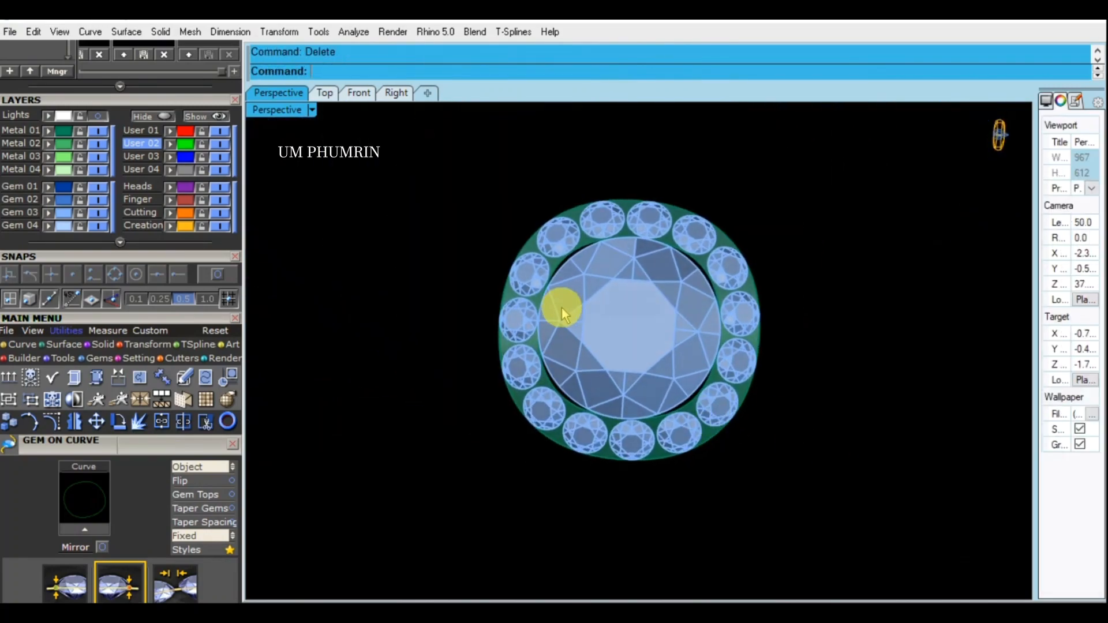
left_click(324, 93)
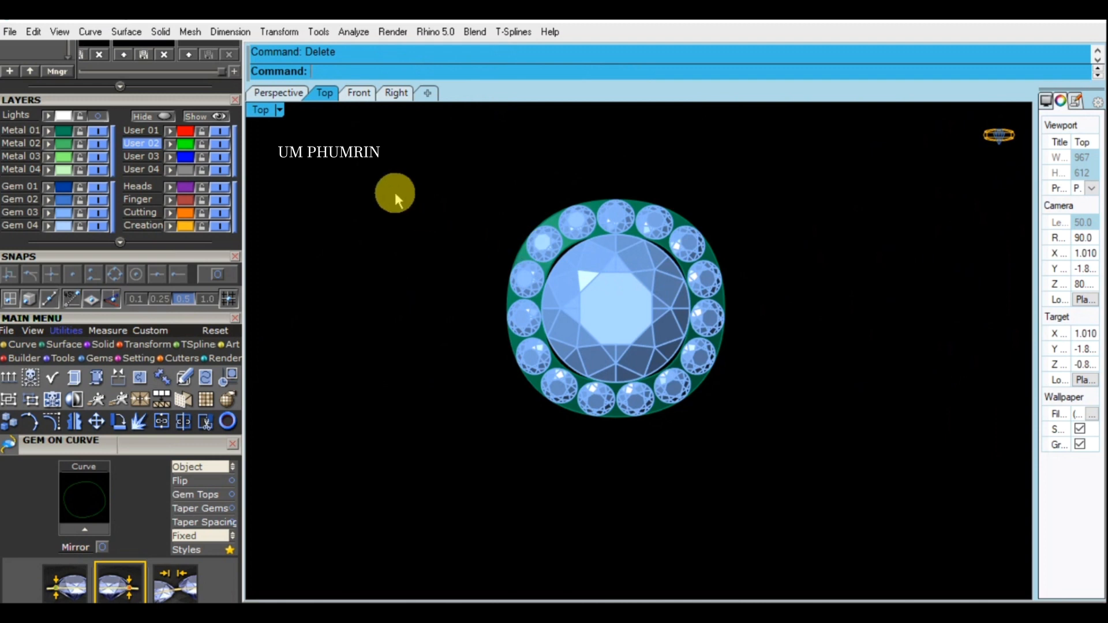
Step: Try offsetting the halo surface downward by 0.8
left_click(279, 92)
right_click_drag(623, 392, 684, 315)
scroll(661, 369, "up", 4)
left_click(661, 371)
right_click_drag(662, 371, 652, 309)
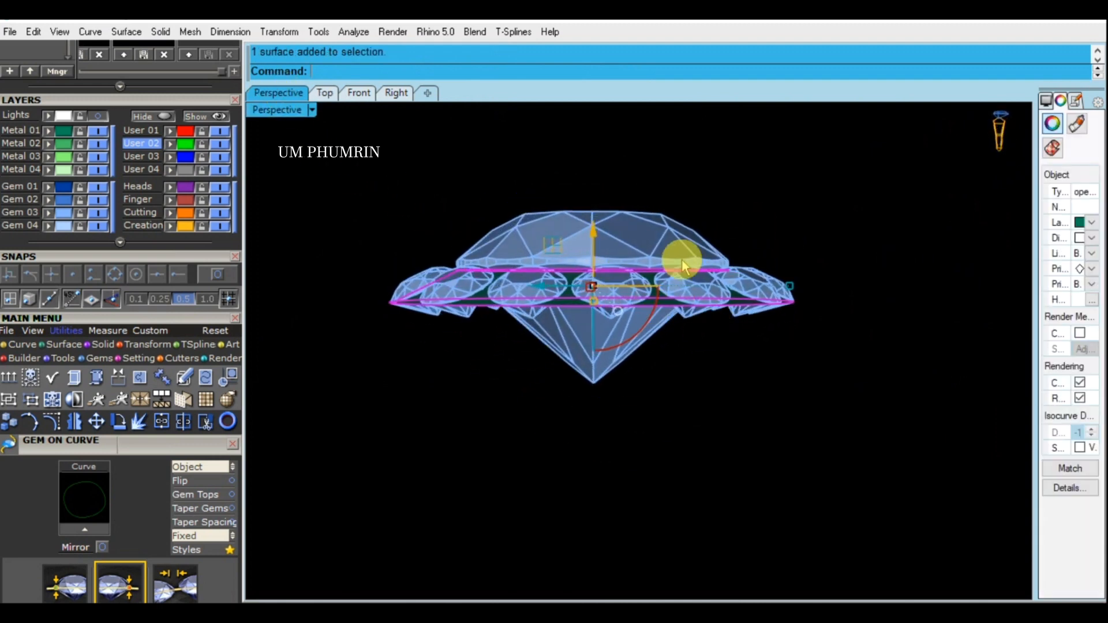
right_click_drag(652, 257, 688, 315)
type("O")
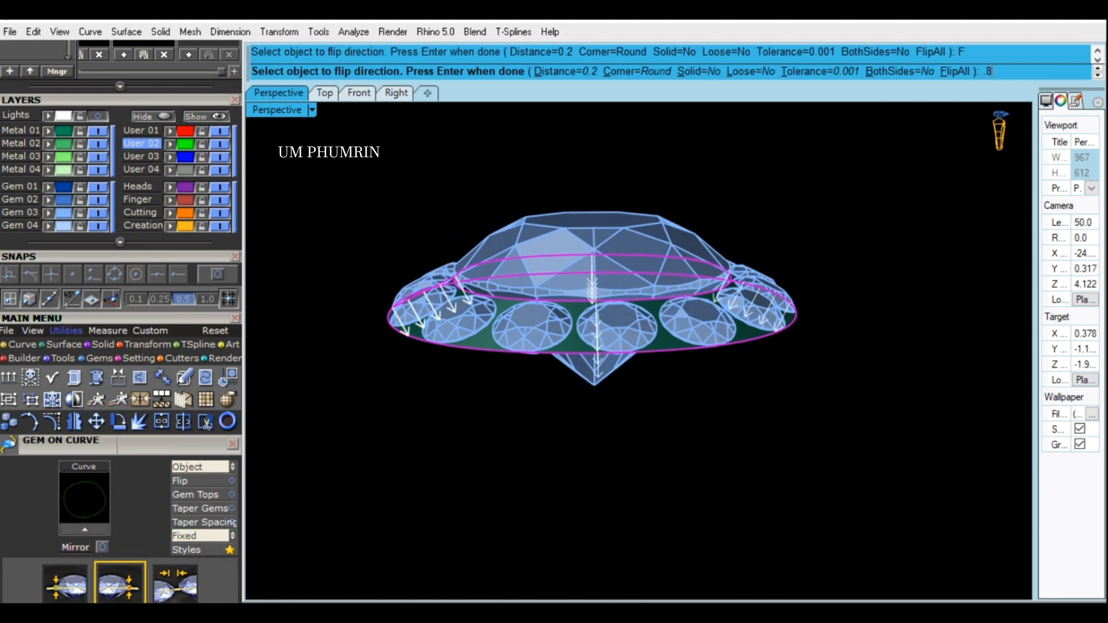
key("Return")
left_click(783, 332)
right_click_drag(836, 350, 874, 344)
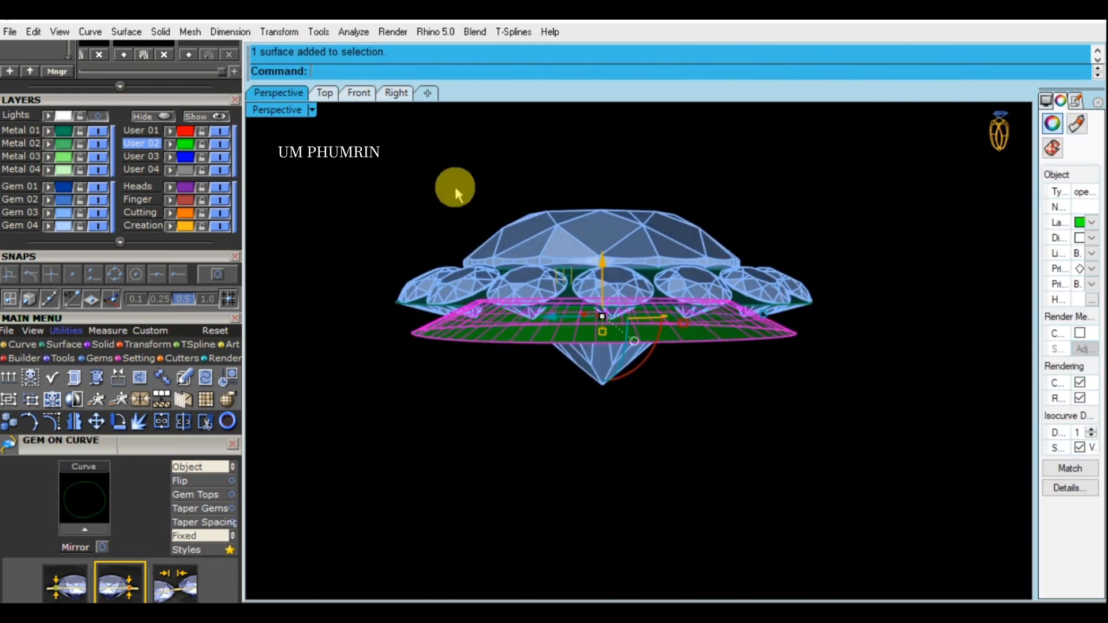
key("ctrl+z")
Step: Offset the halo surface by 0.7 with the direction flipped toward its underside
left_click(660, 302)
type("O3")
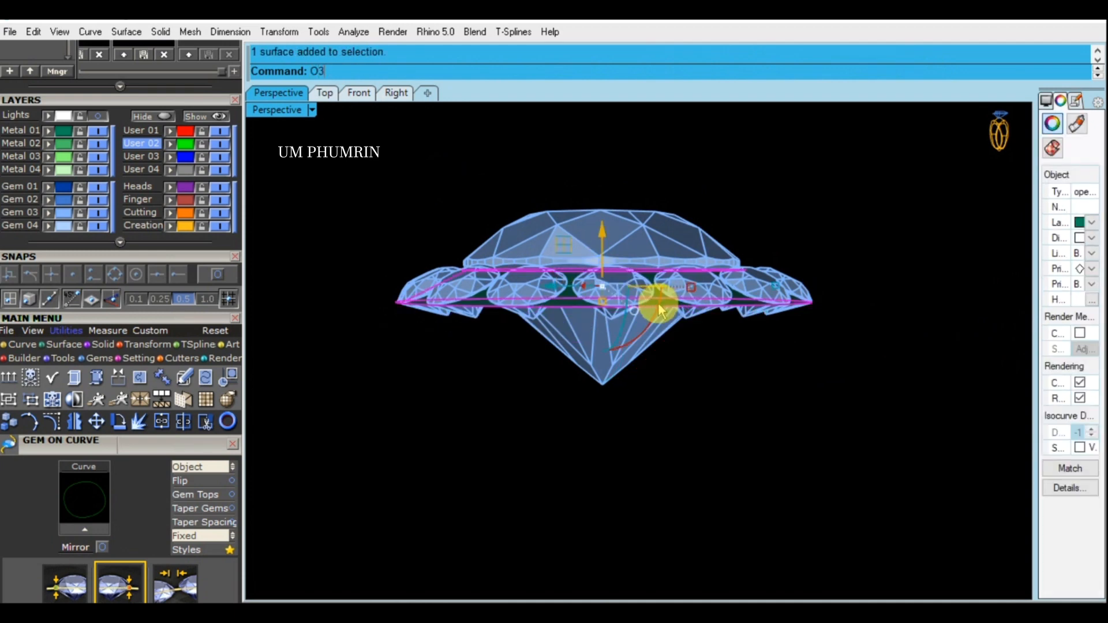
key("Return")
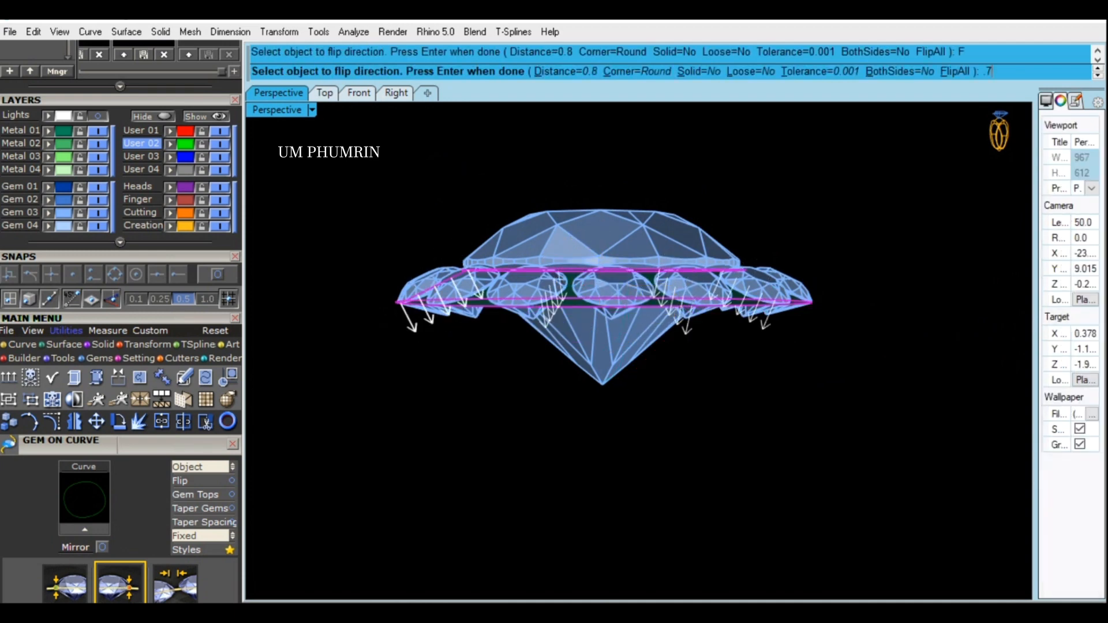
Step: Scale the lower offset surface up slightly in the Top view
left_click(483, 342)
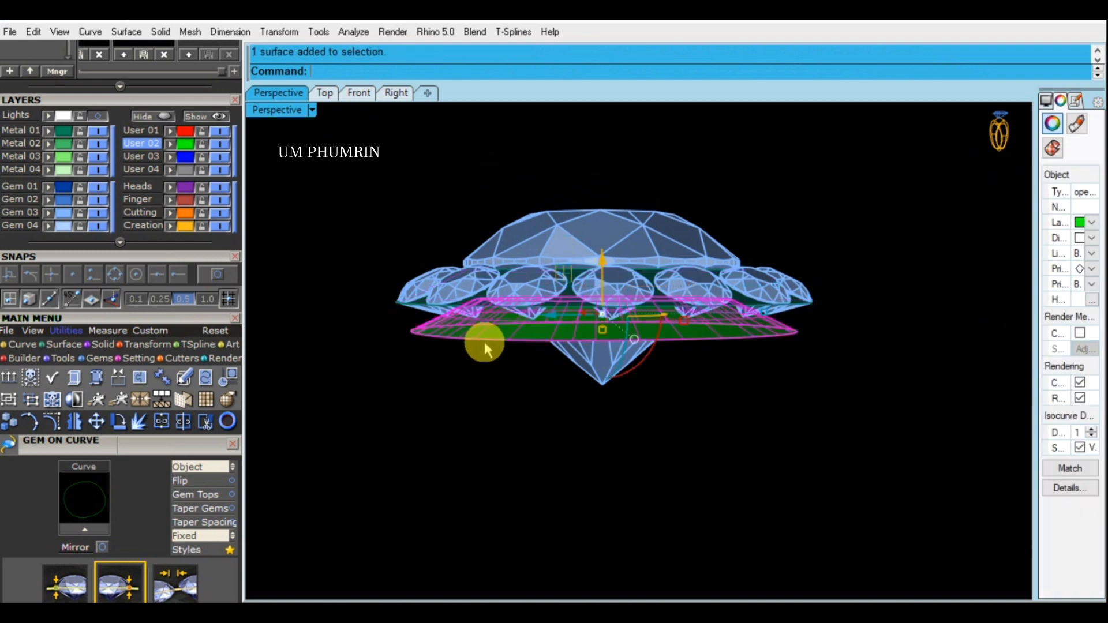
left_click(326, 95)
left_click_drag(507, 302, 503, 309)
left_click(301, 97)
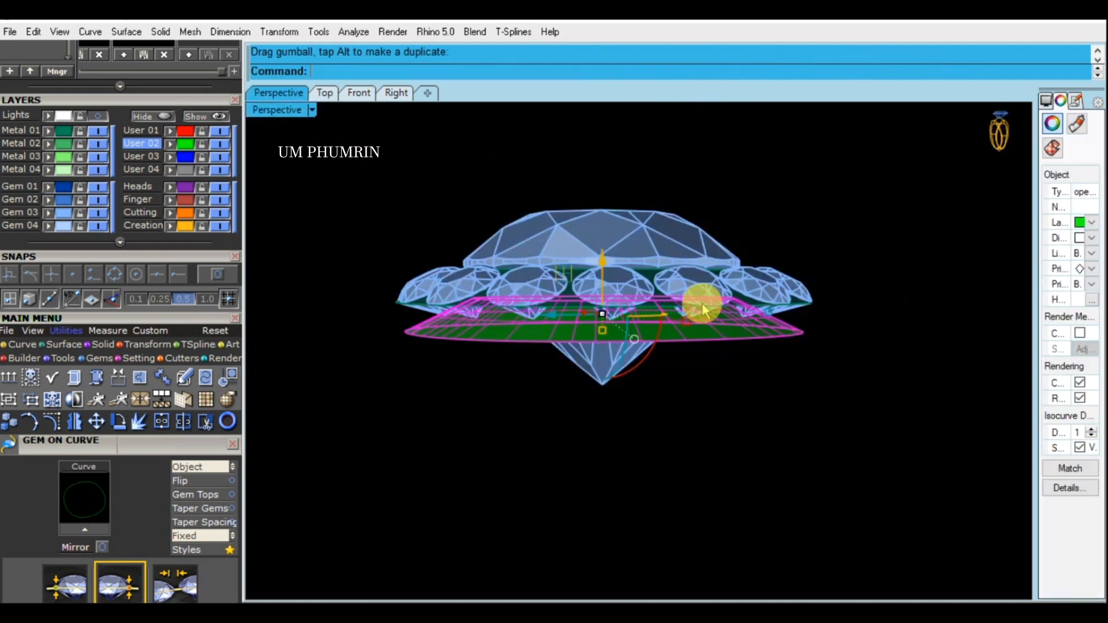
Step: Hide the gems and duplicate the borders of the halo surface and its lower offset
right_click(166, 117)
right_click_drag(584, 234, 634, 323)
left_click_drag(838, 430, 638, 311)
right_click_drag(641, 277, 690, 296)
type("d")
key("Return")
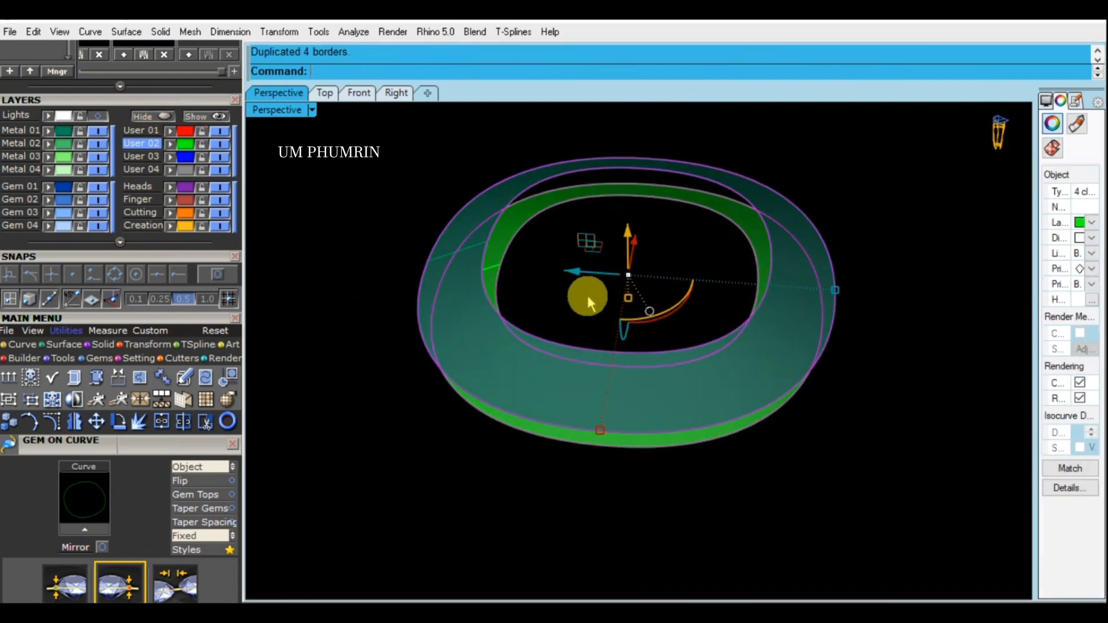
Step: Hide the surfaces, connect the two inner border curves with a line and create a two-rail sweep between them
right_click_drag(587, 296, 338, 270)
left_click(152, 116)
right_click_drag(648, 323, 675, 355)
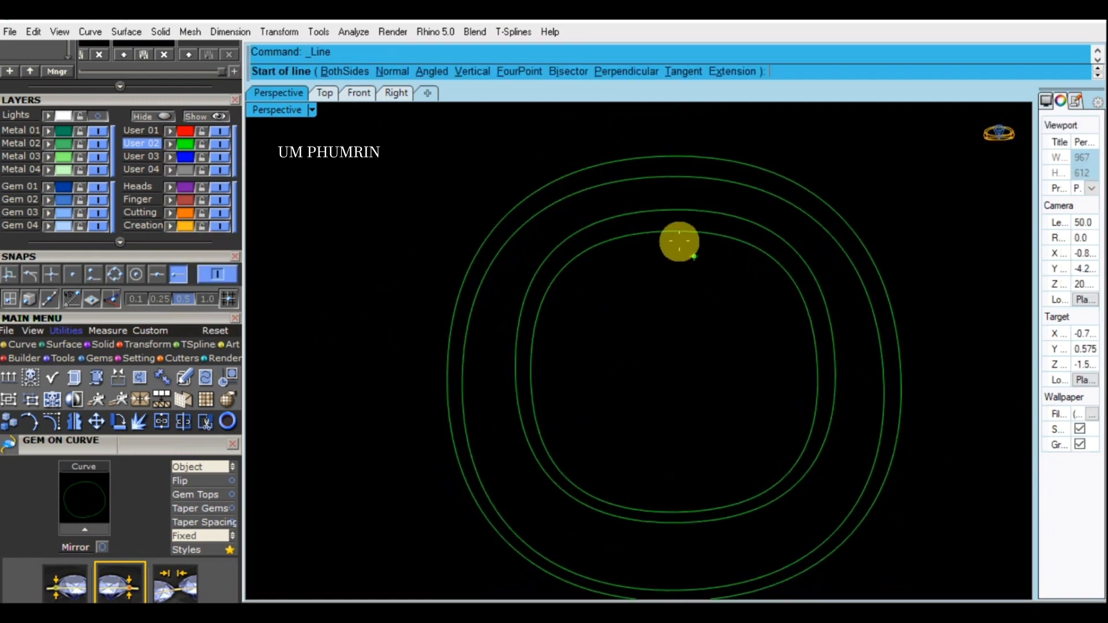
left_click(672, 214)
left_click_drag(686, 245, 654, 203)
type("s2")
key("Return")
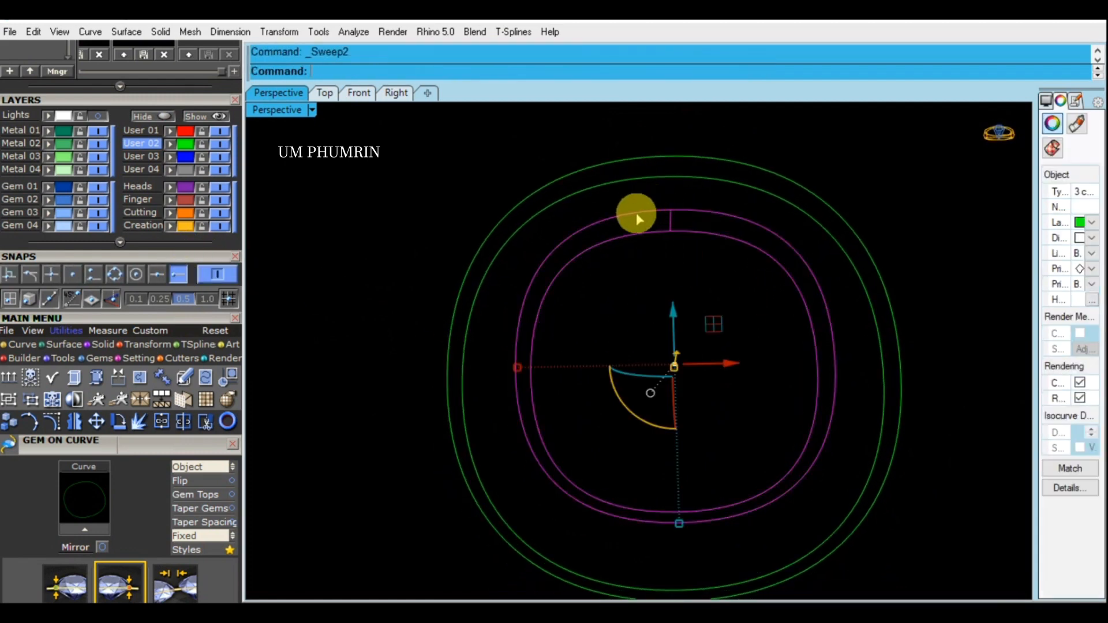
key("Return")
key("Delete")
Step: Connect the two outer border curves with a line and create a two-rail sweep along them
right_click_drag(674, 214, 664, 270)
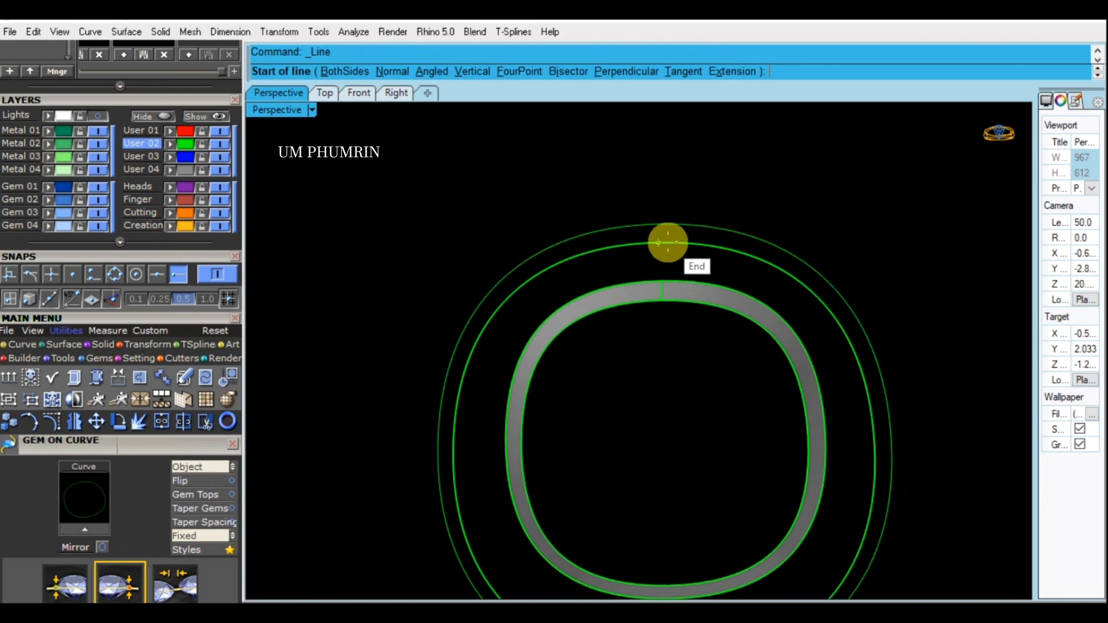
left_click(658, 229)
left_click_drag(675, 213, 638, 252)
type("s2")
key("Return")
key("Return")
key("Delete")
Step: Show the hidden objects again and join the four halo surfaces into one closed polysurface with its isocurves hidden
key("ctrl+alt+h")
right_click_drag(586, 284, 725, 289)
key("ctrl+a")
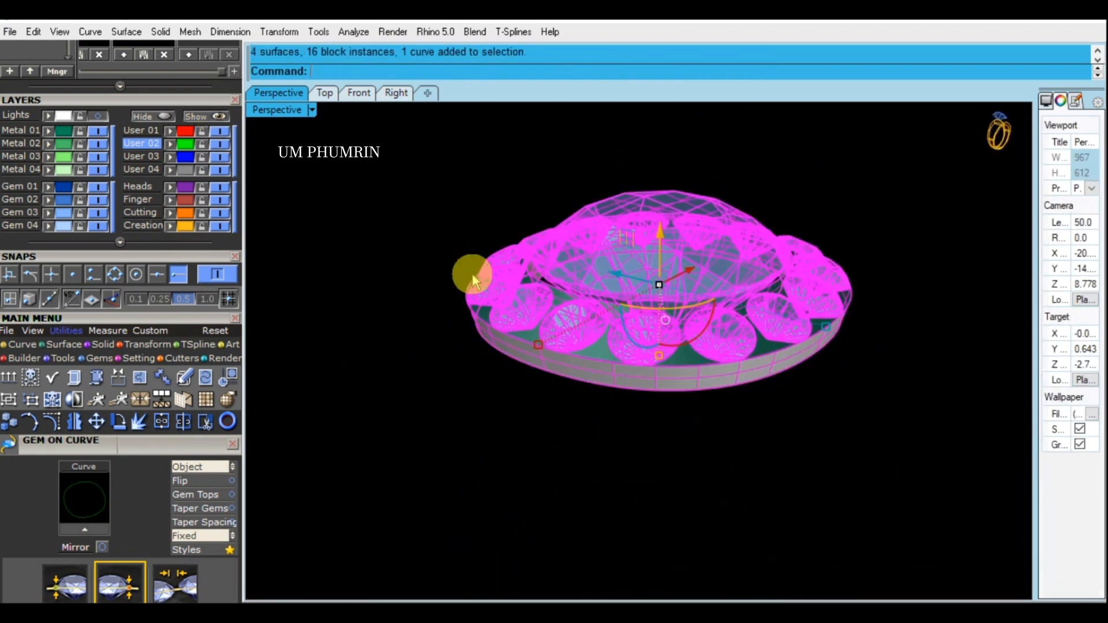
left_click(476, 289)
left_click(608, 367)
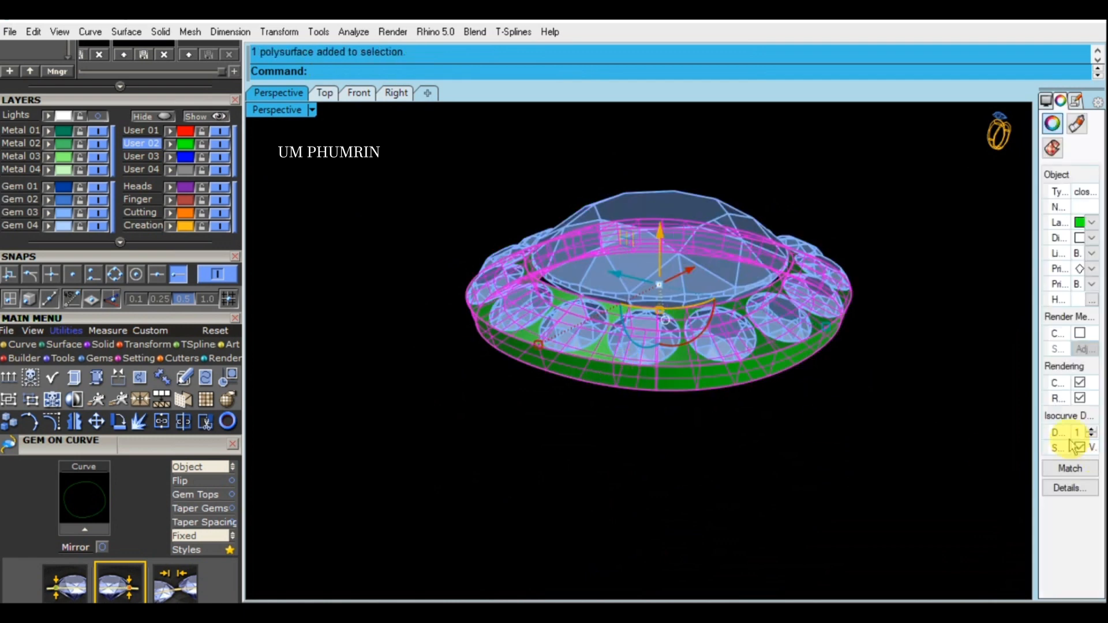
right_click_drag(870, 410, 811, 404)
Step: Save the file and check the closed halo from several angles
key("ctrl+s")
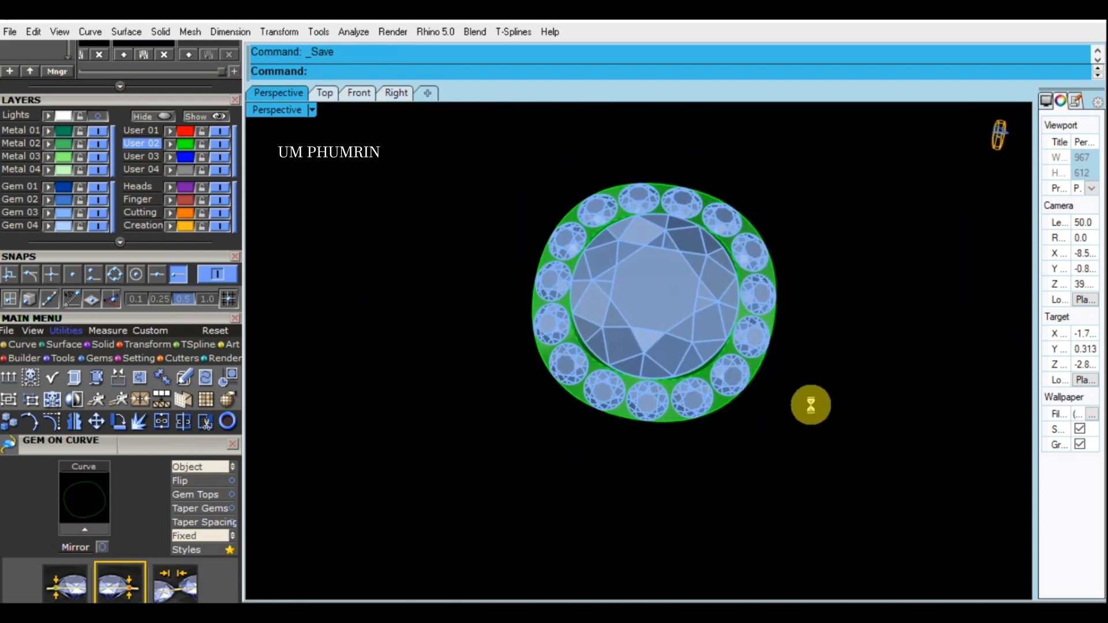
right_click_drag(813, 447, 724, 339)
left_click(463, 345)
key("Escape")
right_click_drag(485, 230, 732, 215)
key("ctrl+s")
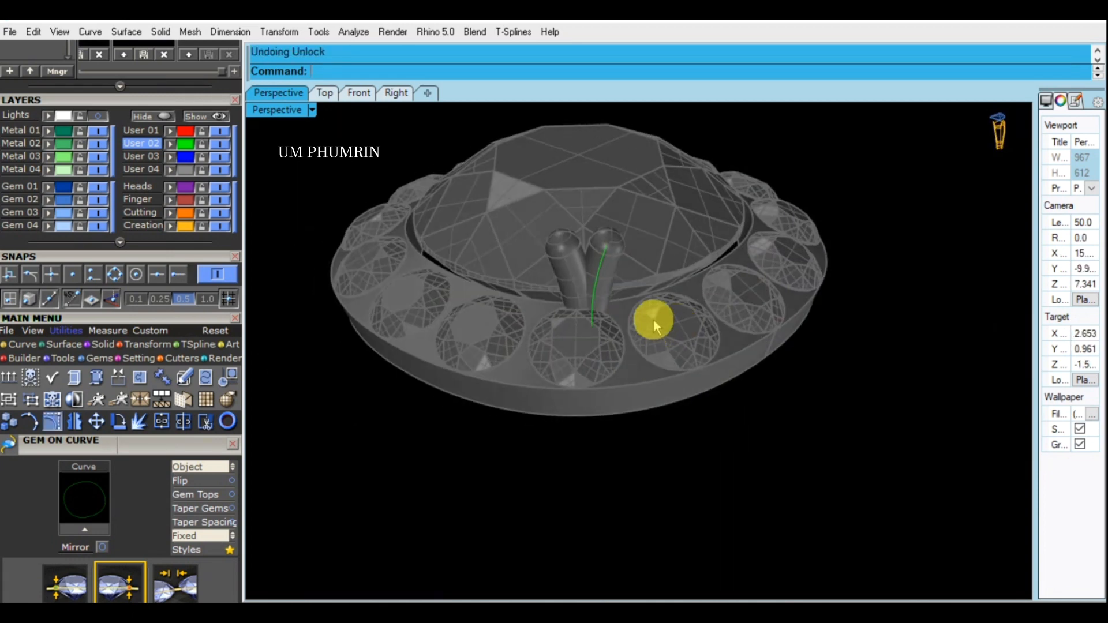
Step: Nudge the prong's guide curve slightly beside the small gem
scroll(653, 321, "up", 3)
right_click_drag(653, 321, 673, 328)
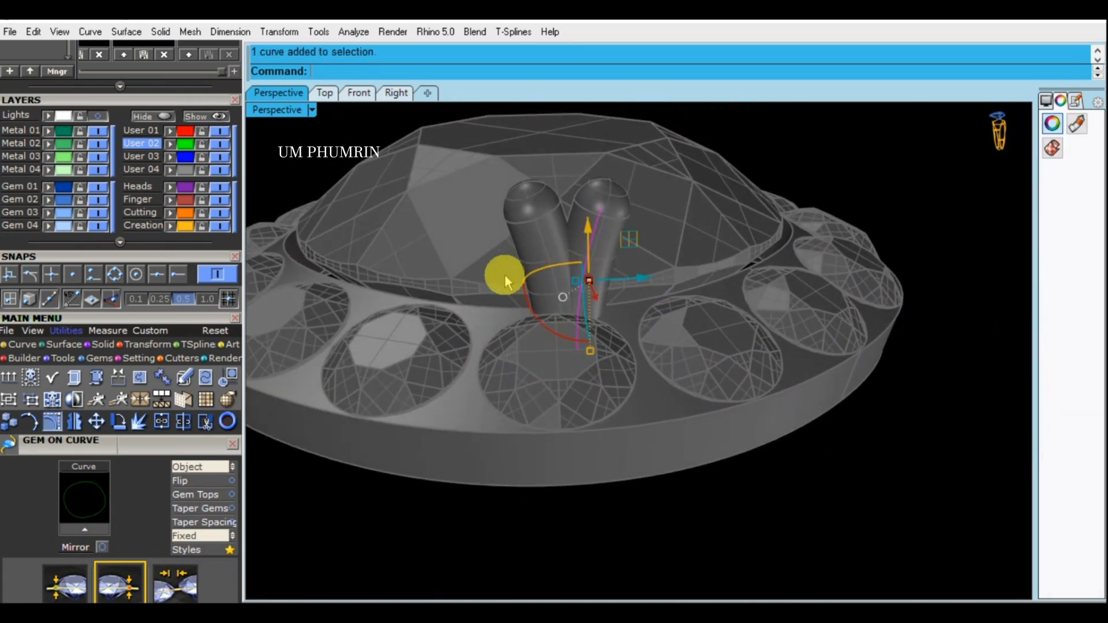
scroll(504, 274, "up", 5)
scroll(756, 294, "up", 2)
left_click_drag(689, 347, 689, 345)
left_click(732, 327)
right_click_drag(732, 327, 712, 303)
scroll(700, 282, "down", 5)
Step: Unlock all the locked objects in the model
key("ctrl+alt+l")
left_click(312, 110)
left_click(365, 74)
left_click(792, 218)
left_click(865, 182)
right_click_drag(864, 182, 842, 251)
scroll(684, 313, "up", 3)
Step: Try a polar array of the prong pair with 4 items around the origin
left_click(659, 295)
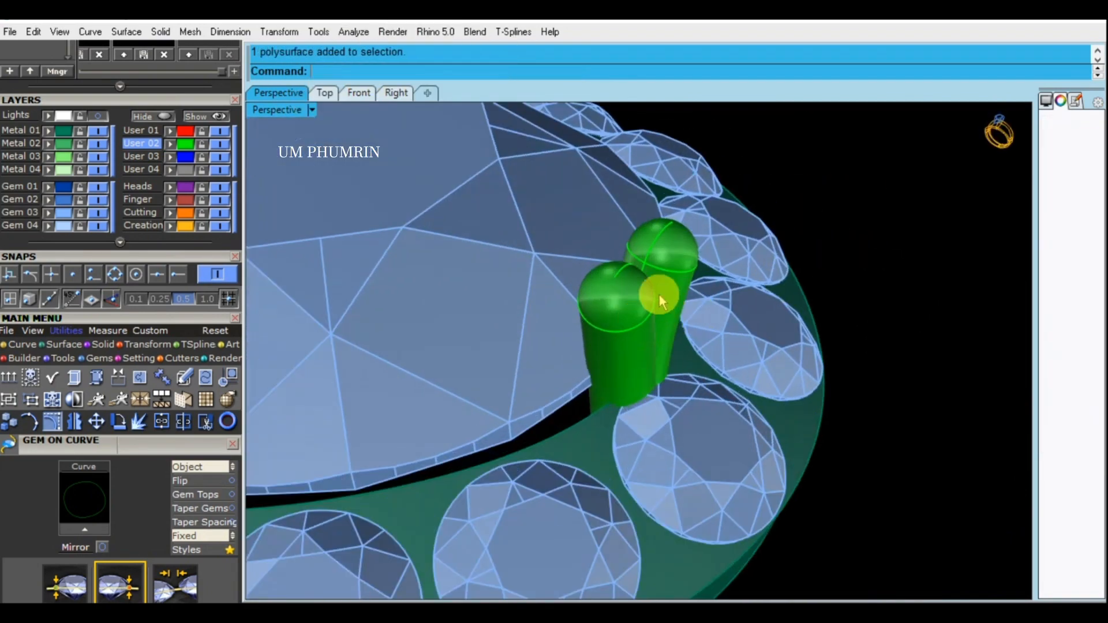
right_click_drag(659, 295, 786, 369)
scroll(749, 391, "down", 4)
key("ctrl+alt+p")
type("0")
key("Return")
type("4")
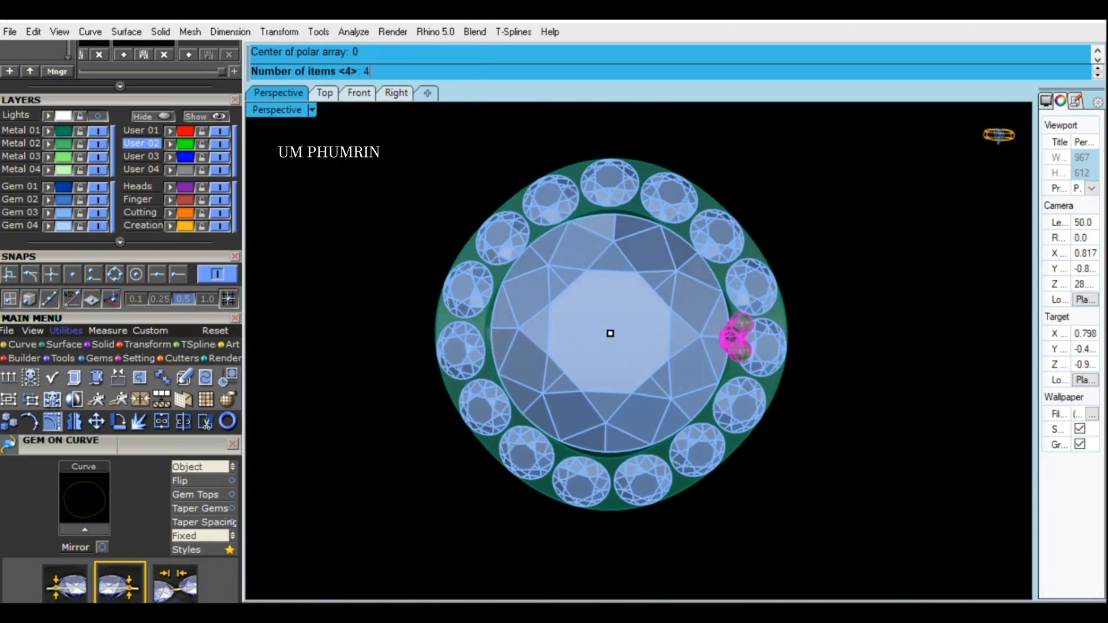
key("Return")
scroll(849, 421, "down", 3)
scroll(850, 421, "up", 3)
right_click_drag(850, 422, 675, 321)
key("ctrl+z")
Step: Delete both existing prongs and keep their guide curve
scroll(666, 327, "up", 3)
left_click(666, 327)
left_click(704, 315, "shift")
type("d")
key("Return")
Step: Pipe the prong's guide curve with round caps
left_click(639, 322)
type("pipe")
key("Return")
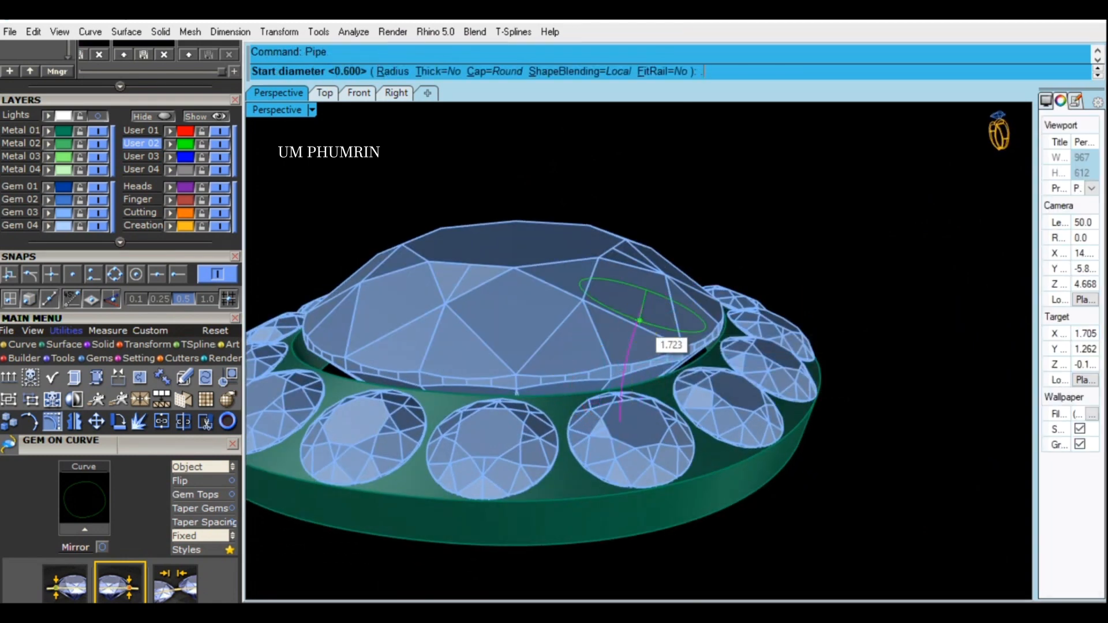
right_click_drag(639, 321, 666, 348)
Step: Mirror the new prong across a plane through the origin to form a prong pair
left_click(644, 340)
scroll(649, 337, "down", 4)
type("mi")
key("Return")
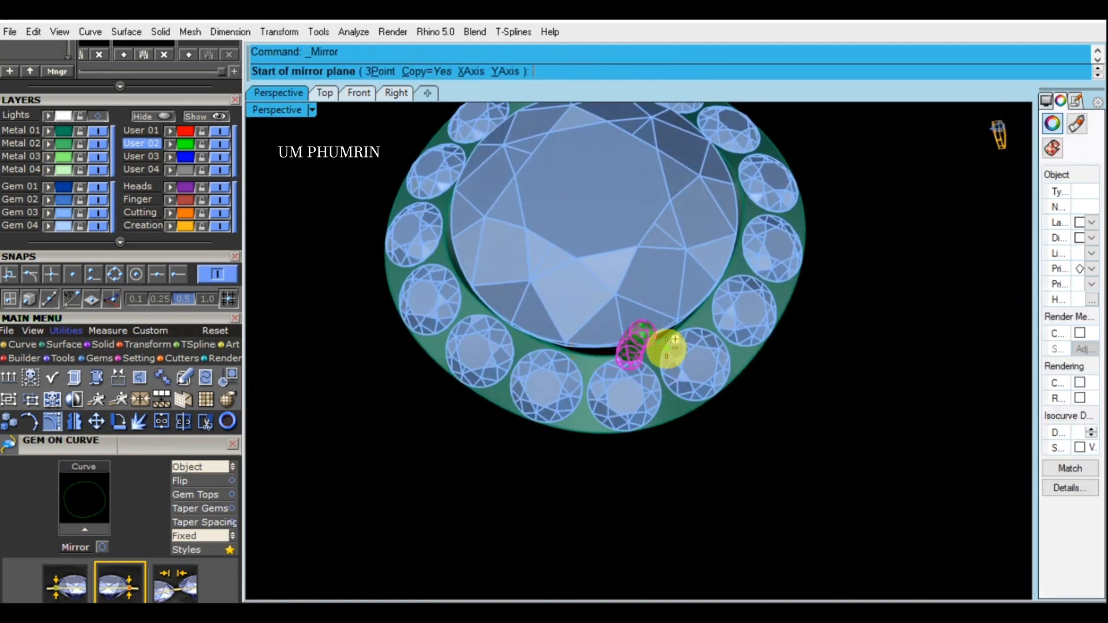
type("0")
key("Return")
type("0")
left_click(666, 491)
left_click(742, 497)
Step: Polar array the prong pair around the origin with 4 items over 360 degrees, and save the file
scroll(619, 436, "up", 4)
right_click_drag(618, 436, 825, 336)
scroll(803, 321, "up", 5)
scroll(735, 305, "down", 3)
right_click_drag(736, 305, 774, 341)
type("a")
key("Return")
type("0")
key("Return")
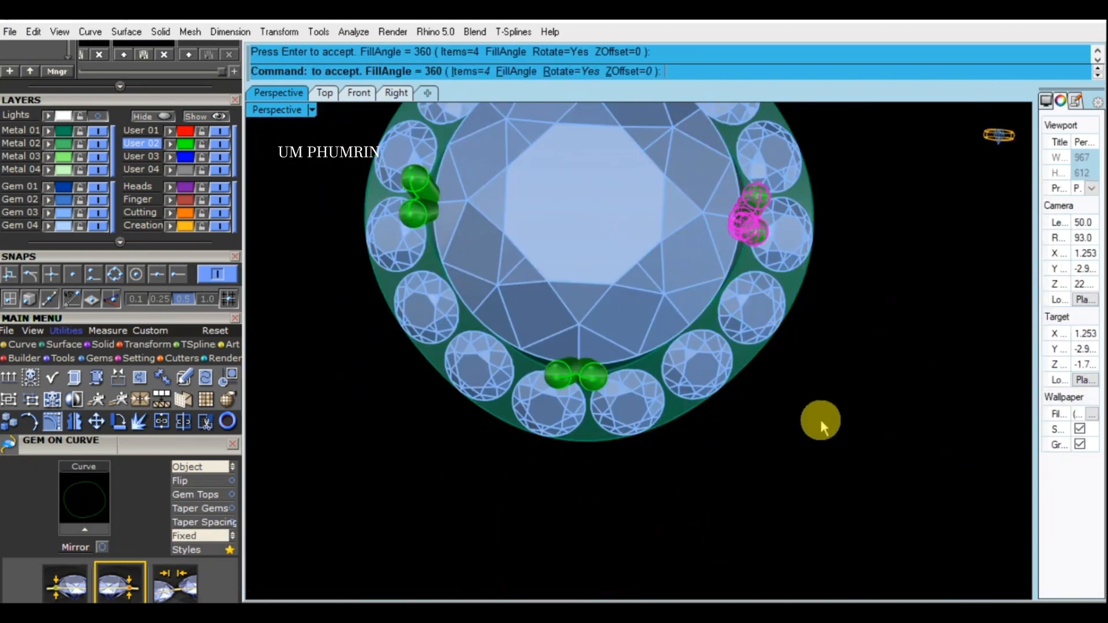
key("Return")
scroll(720, 445, "down", 3)
right_click_drag(719, 445, 820, 377)
key("ctrl+s")
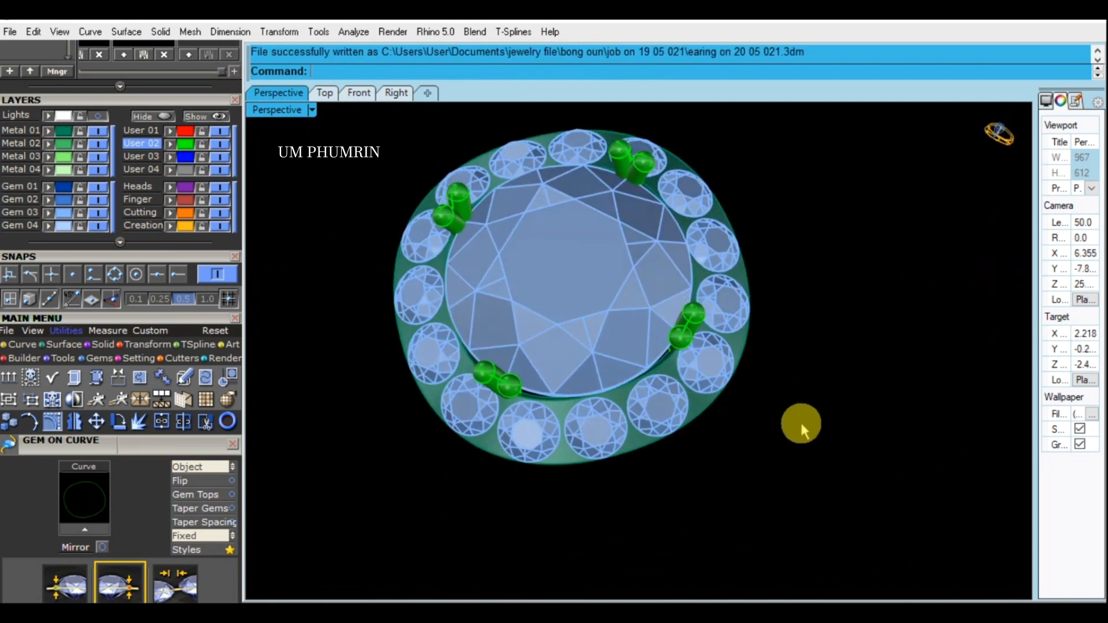
Step: Group the prongs with their isocurves hidden and move them to the Metal 01 layer
right_click_drag(799, 424, 849, 341)
left_click(188, 149)
right_click_drag(528, 259, 548, 199)
left_click(1077, 448)
right_click_drag(790, 327, 789, 318)
key("ctrl+g")
left_click(46, 129)
left_click(420, 174)
right_click_drag(663, 248, 712, 312)
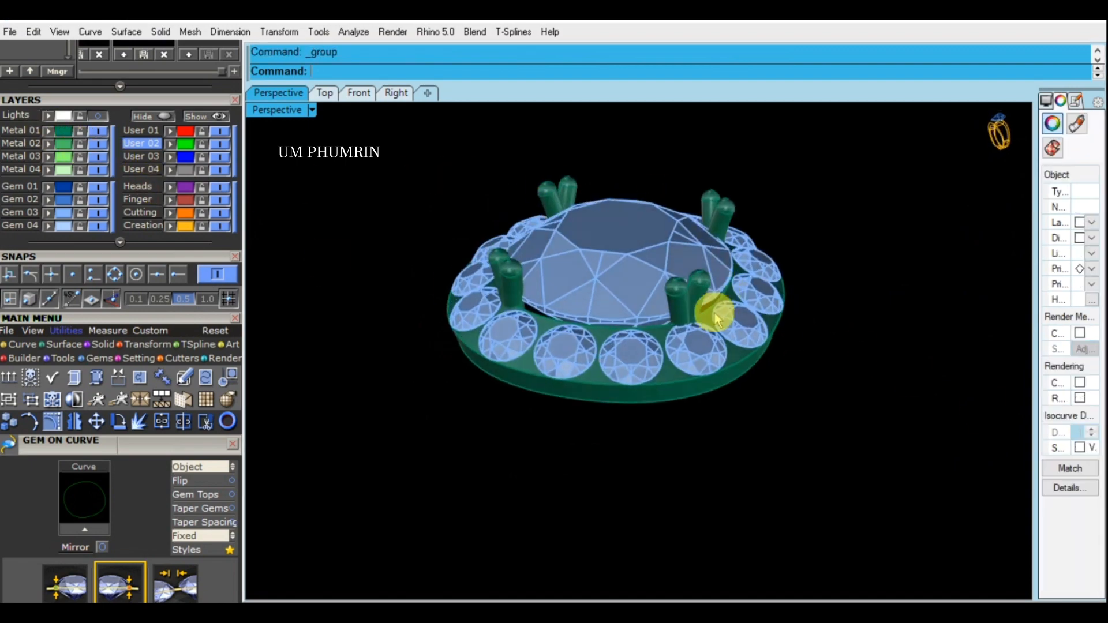
Step: Run Gem Profile on the large center diamond
left_click(706, 336)
left_click(864, 358)
right_click_drag(864, 358, 694, 334)
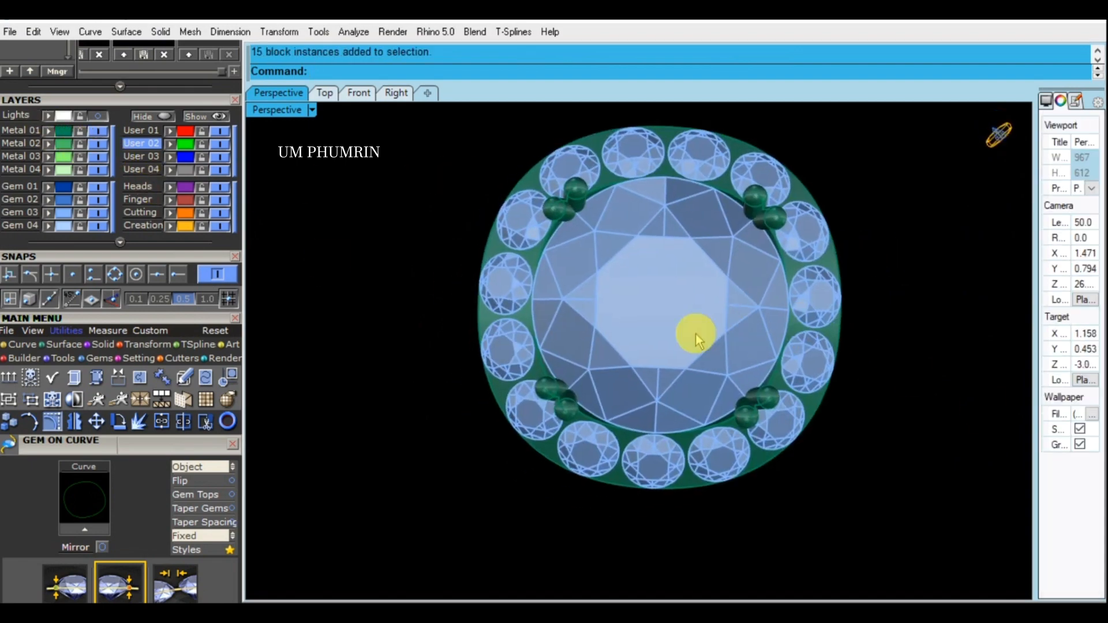
left_click(718, 287)
right_click_drag(717, 286, 679, 292)
key("F6")
key("Return")
scroll(673, 392, "up", 4)
Step: Extrude the circle at the center diamond's girdle about 0.79 mm downward with Solid and BothSides set to No
left_click(678, 411)
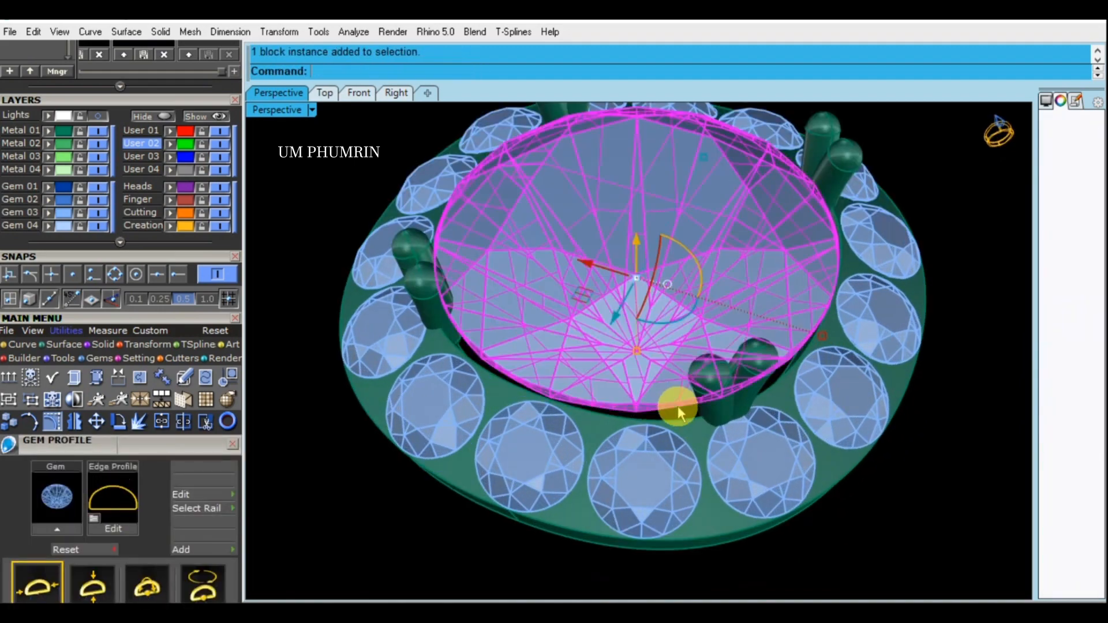
scroll(687, 416, "up", 3)
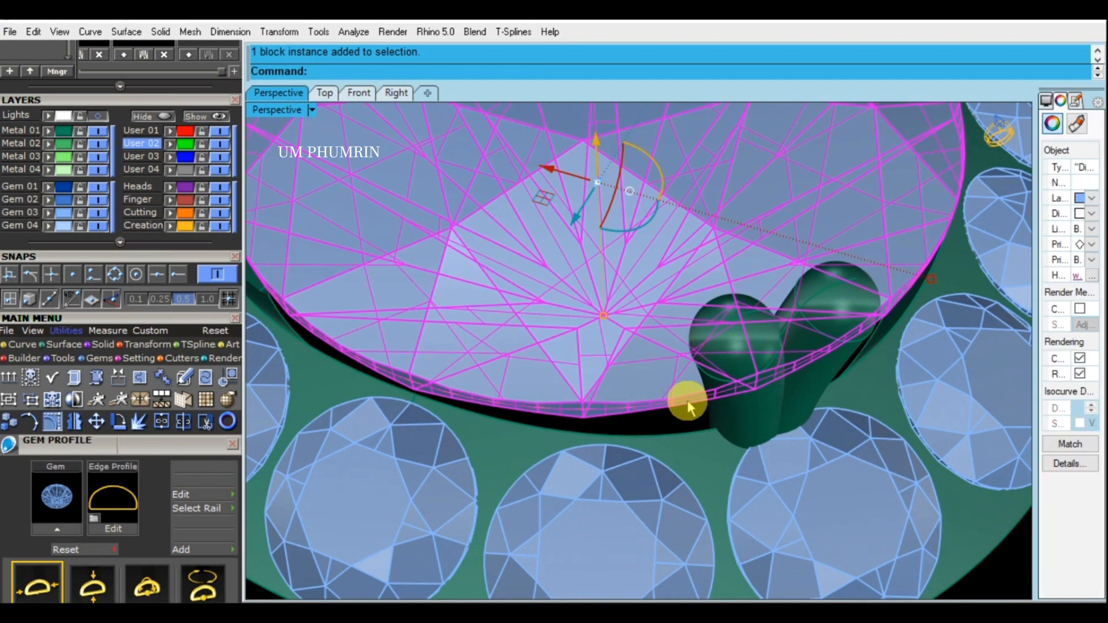
left_click(689, 405)
left_click(689, 404)
right_click_drag(689, 405, 689, 281)
scroll(689, 282, "down", 3)
key("ctrl+e")
left_click(539, 70)
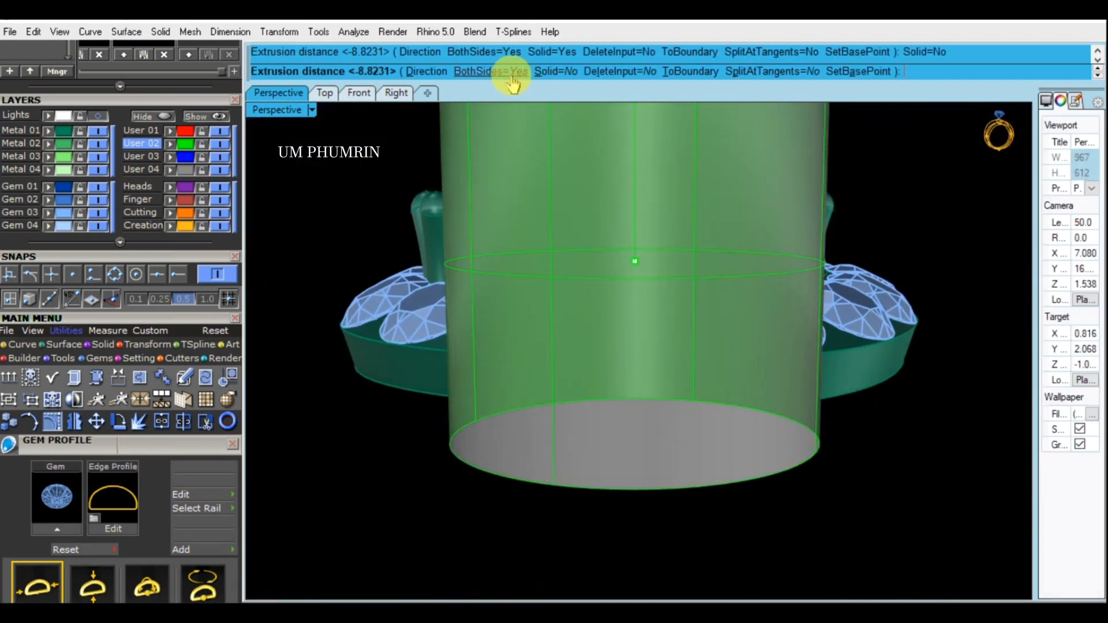
left_click(508, 71)
right_click_drag(640, 316, 643, 242)
scroll(643, 242, "up", 4)
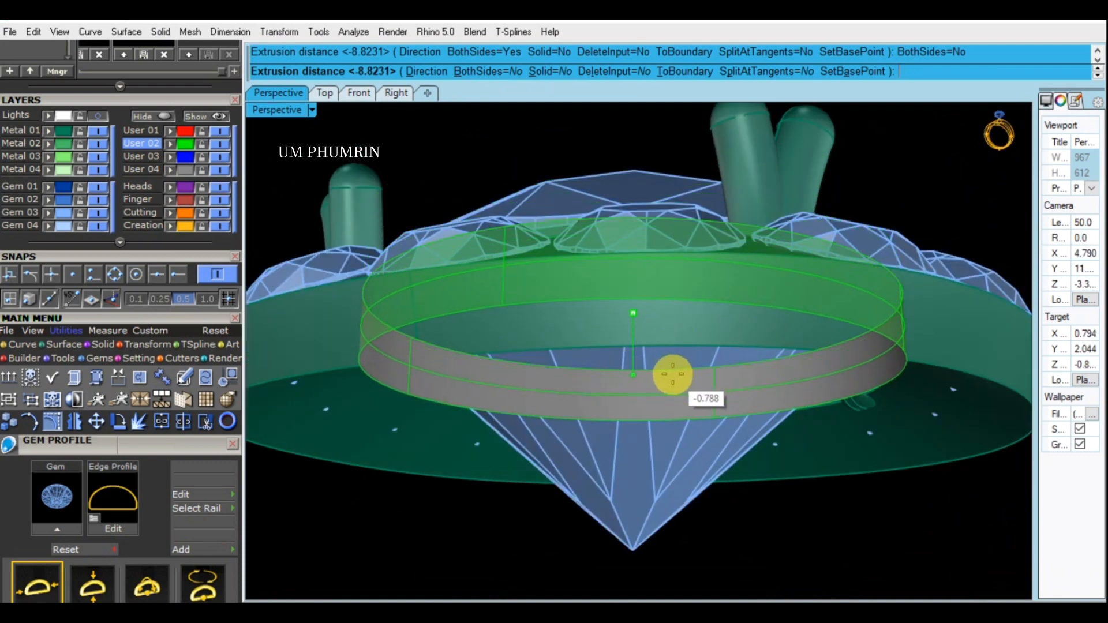
left_click(673, 375)
scroll(687, 351, "down", 3)
right_click_drag(687, 351, 828, 262)
type("De")
key("Return")
scroll(693, 361, "up", 4)
left_click(678, 354)
scroll(678, 354, "down", 4)
key("Escape")
Step: Complete the downward surface extrusion of the girdle circle that forms the seat wall under the center diamond
scroll(675, 294, "up", 9)
left_click(674, 296)
scroll(674, 295, "down", 8)
right_click_drag(677, 288, 908, 280)
right_click_drag(743, 355, 742, 287)
Step: Try to offset the extruded seat wall inward by 0.6 mm with FlipAll and Solid set to Yes
type("O")
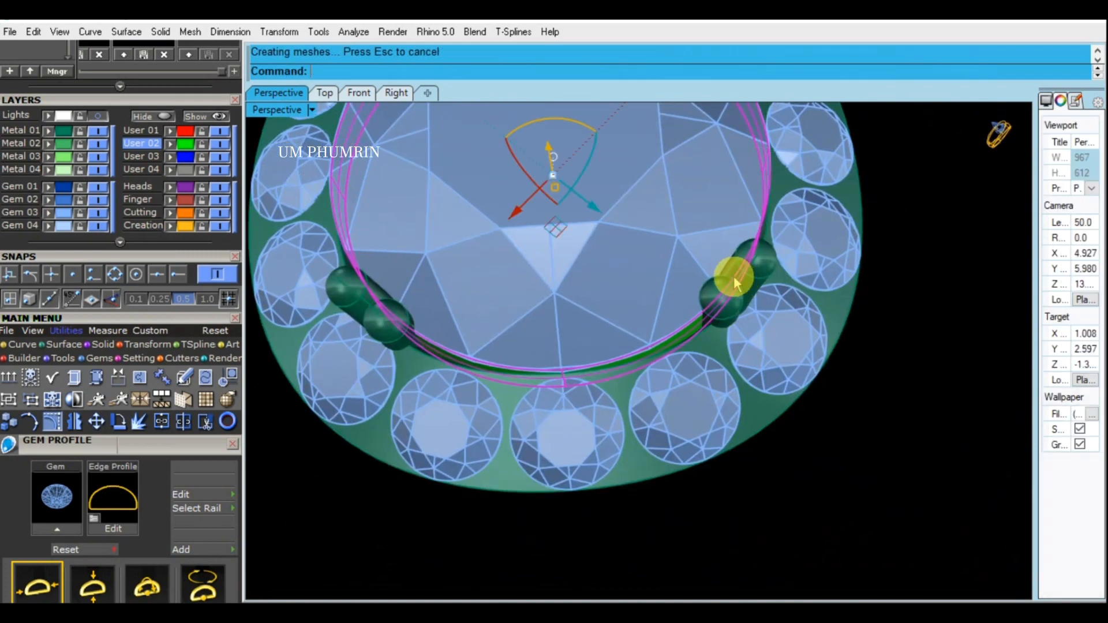
right_click(475, 228)
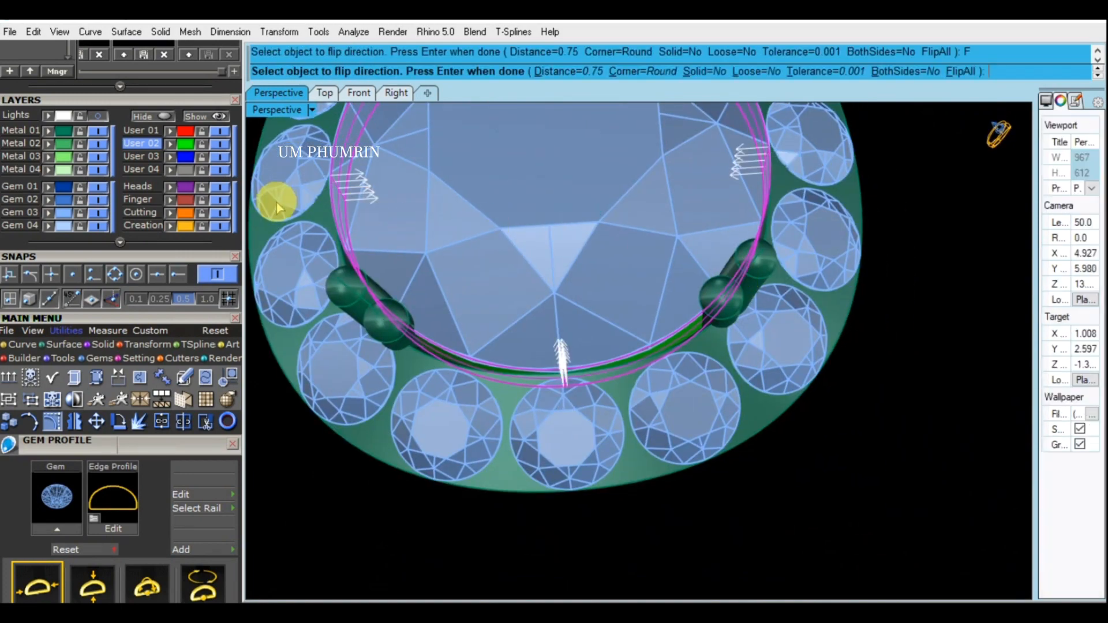
left_click(702, 72)
right_click(708, 214)
scroll(728, 218, "down", 4)
right_click_drag(729, 231, 757, 230)
right_click(757, 232)
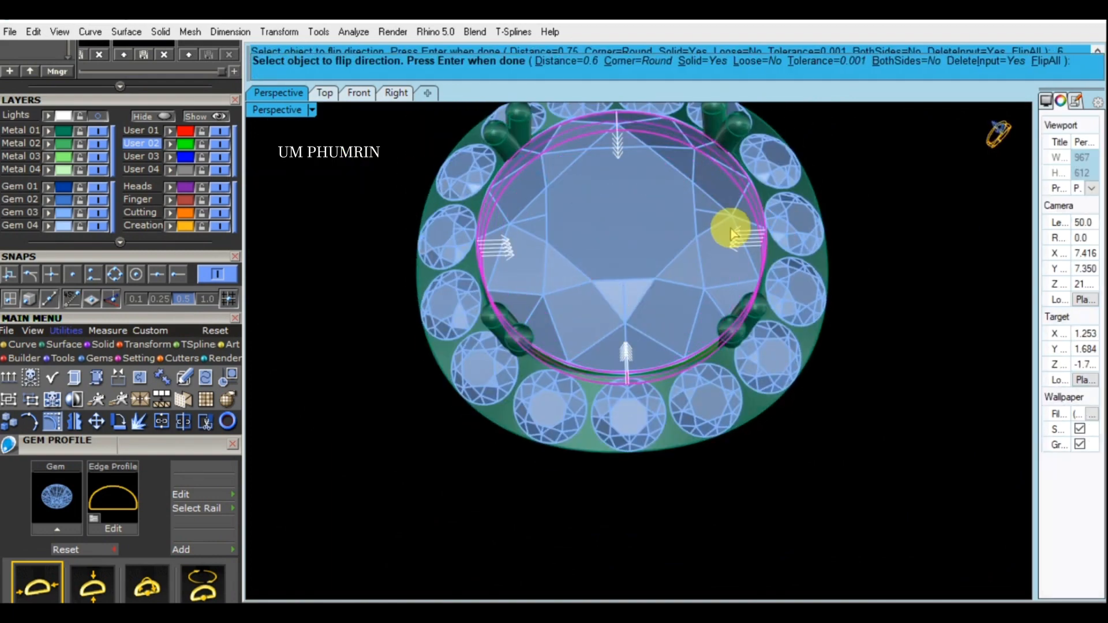
right_click(731, 230)
mouse_move(730, 223)
right_mouse_down()
mouse_move(722, 243)
mouse_move(722, 219)
right_mouse_up()
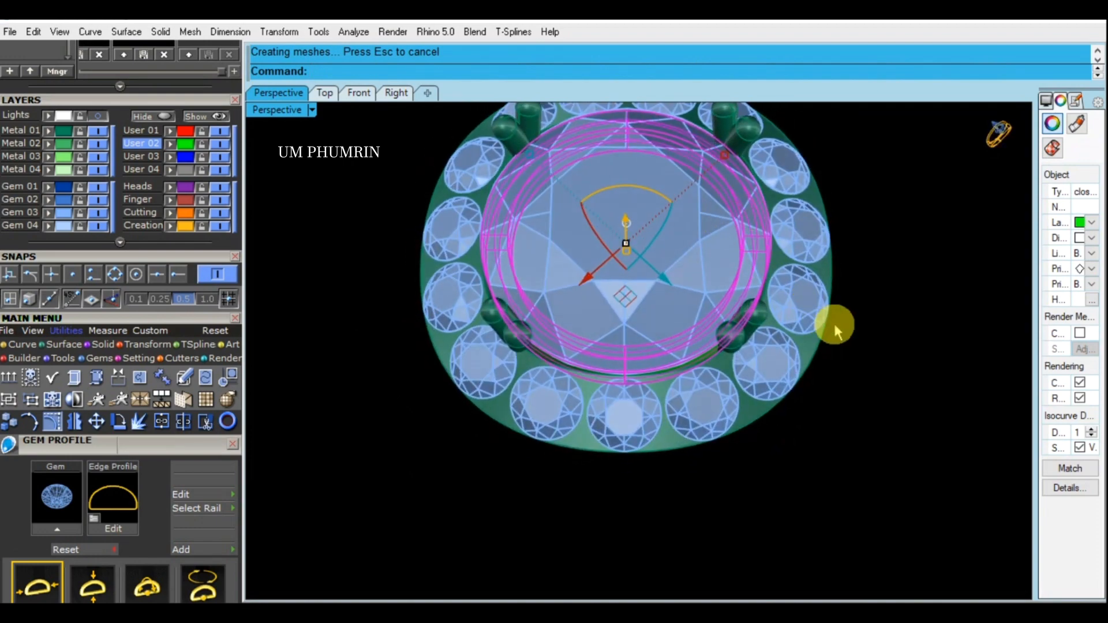
Step: Offset the extruded seat wall inward by 0.5 mm as a solid ring
right_click(844, 320)
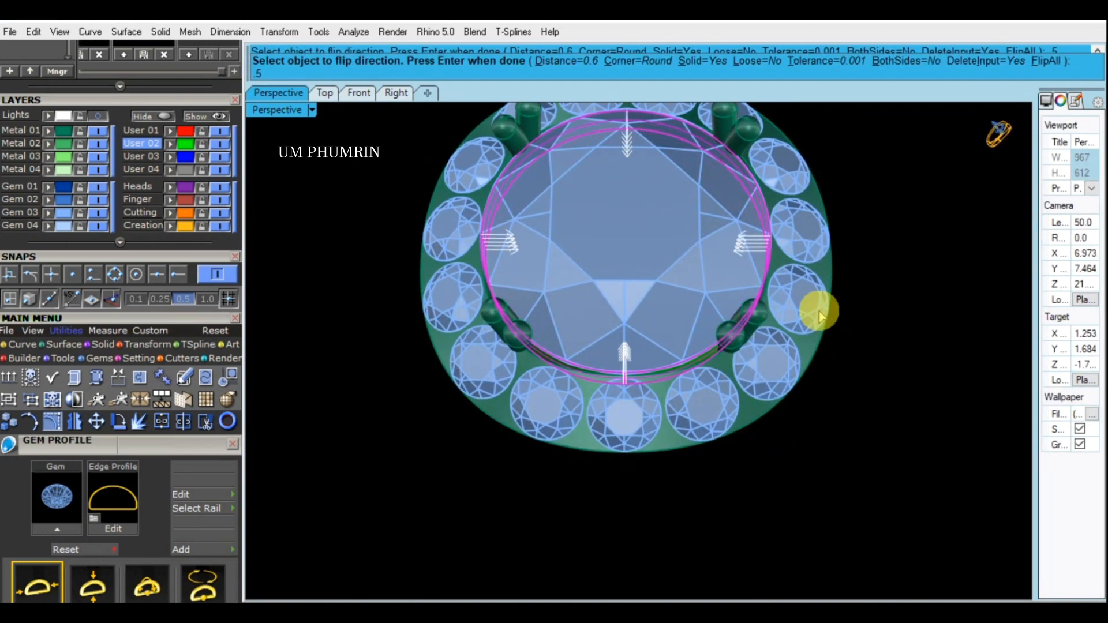
right_click(820, 312)
right_click_drag(883, 344, 605, 280)
Step: Create a Gem Cutter for the center diamond and raise it about 0.08 mm
left_click(624, 243)
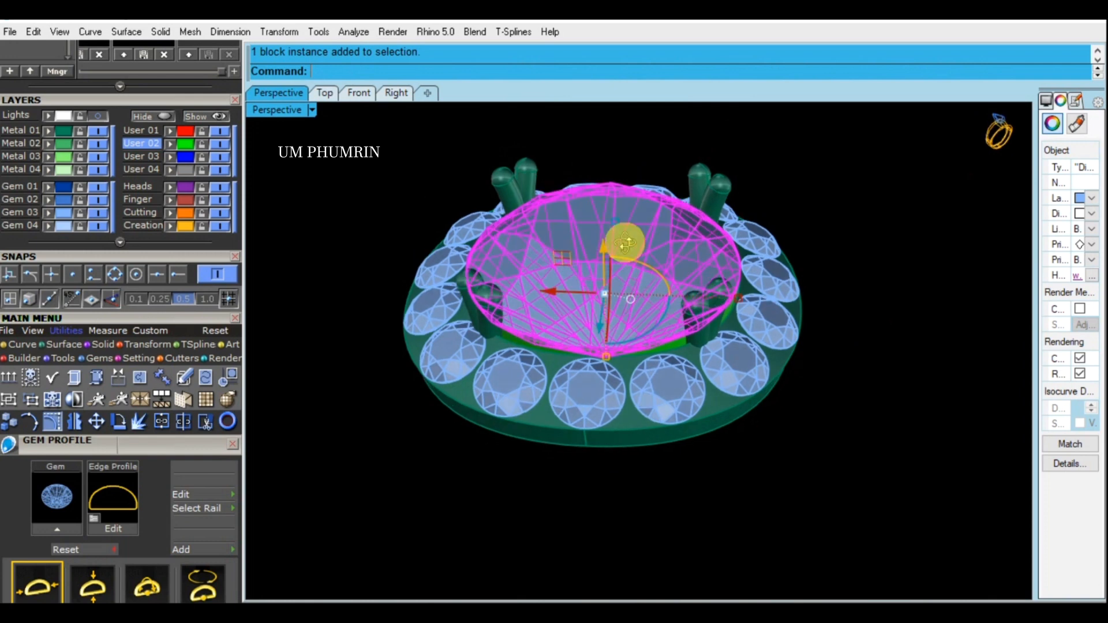
right_click_drag(625, 243, 632, 236)
key("Return")
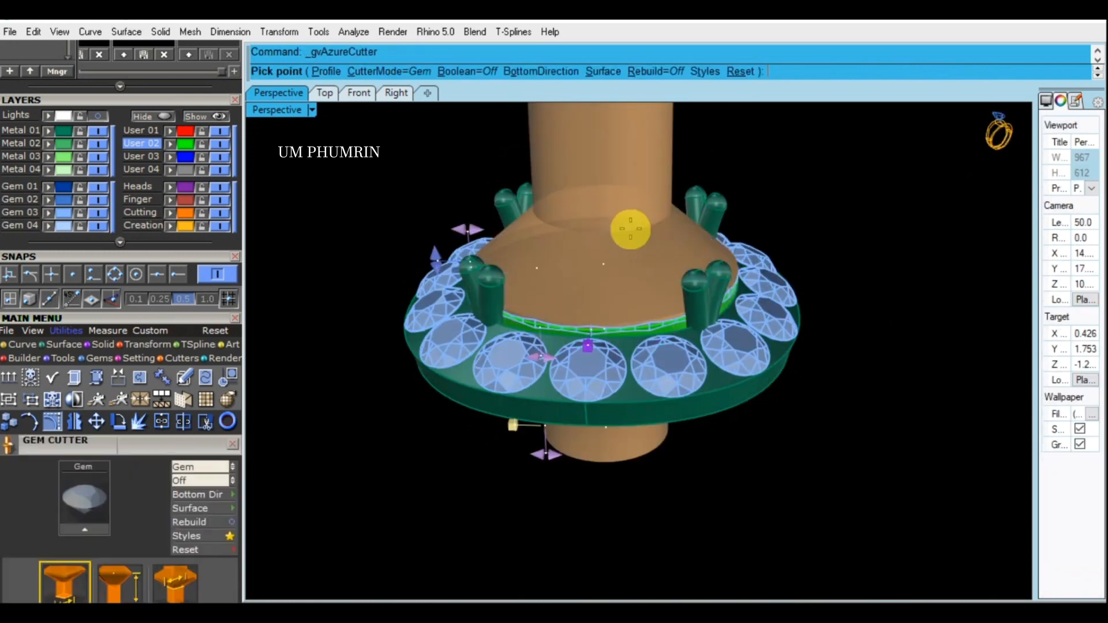
left_click(614, 223)
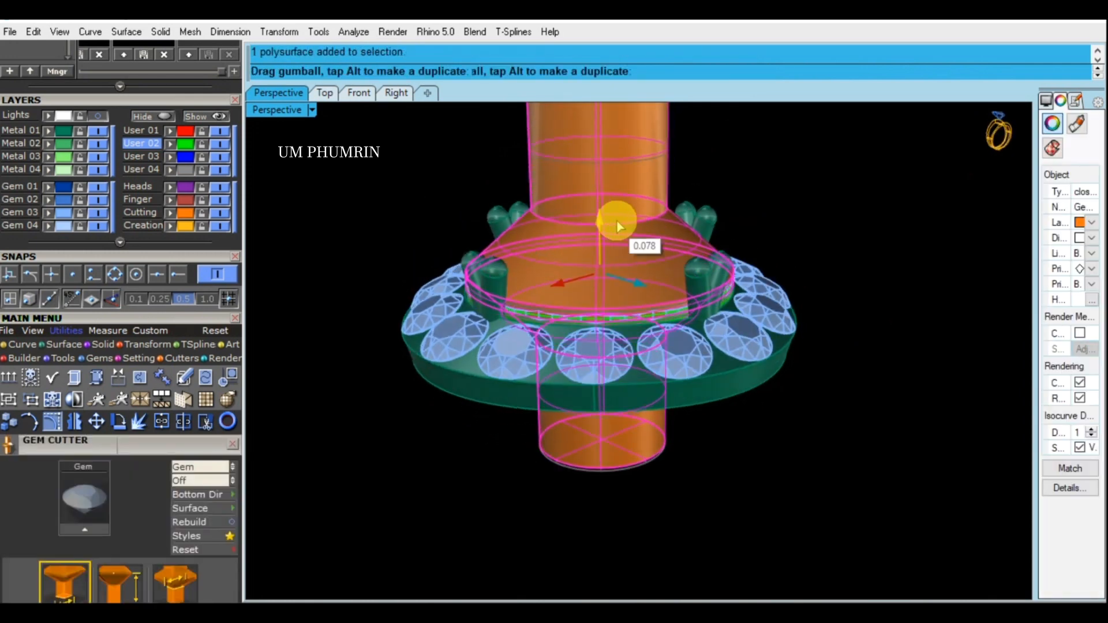
left_click_drag(617, 221, 617, 219)
Step: Turn off the Gem 03 layer and raise the center cutter by about another 0.12 mm
left_click(98, 212)
scroll(600, 265, "up", 5)
left_click(653, 250)
left_click_drag(628, 202, 653, 185)
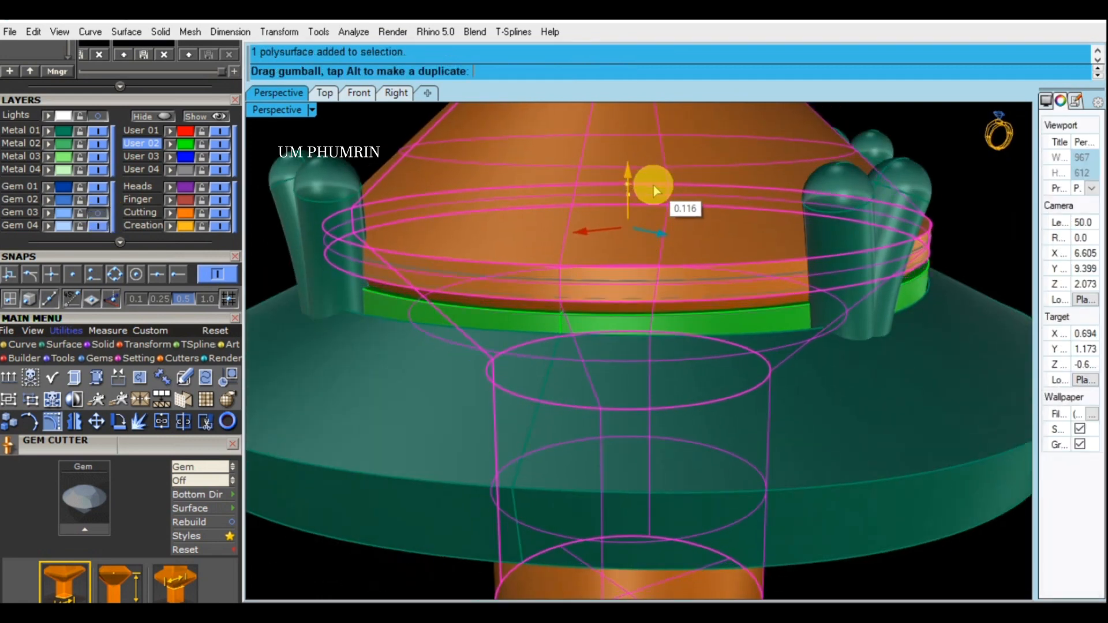
Step: Boolean-subtract the center gem cutter from the green seat ring
left_click(719, 325, "shift")
type("NBd")
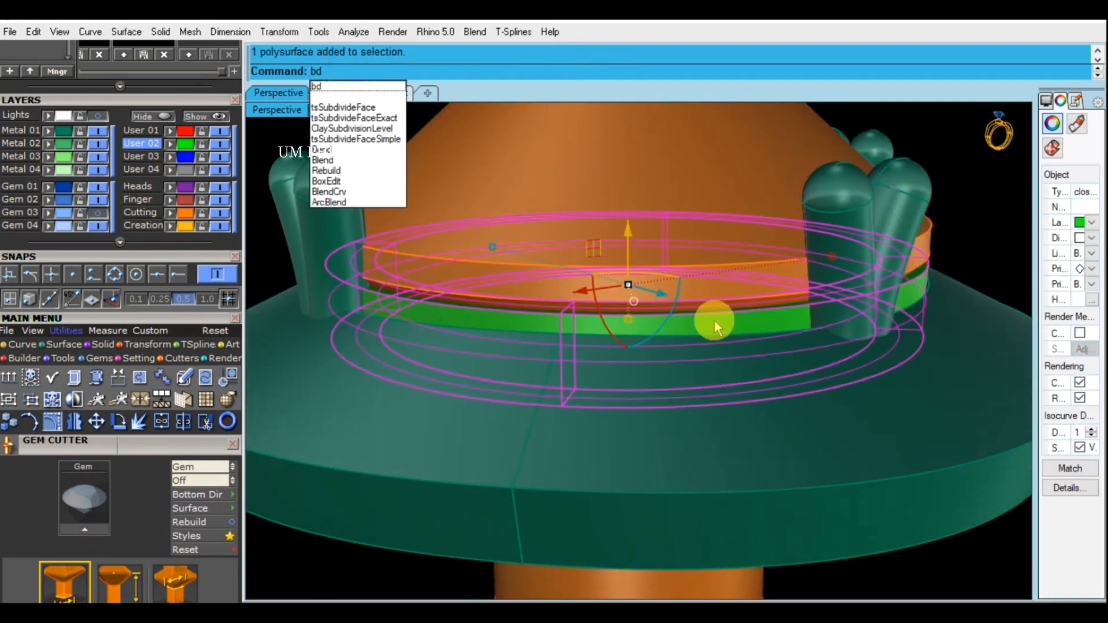
key("Return")
left_click(691, 232)
key("Return")
scroll(691, 231, "down", 5)
right_click_drag(692, 232, 722, 382)
scroll(677, 296, "down", 4)
right_click_drag(676, 271, 658, 254)
Step: Move the cut seat ring to the Metal 01 layer and hide the isocurves of all visible objects
left_click(552, 242)
left_click(49, 131)
left_click(396, 186)
right_click_drag(542, 231, 562, 279)
key("ctrl+a")
left_click(1078, 448)
left_click(932, 431)
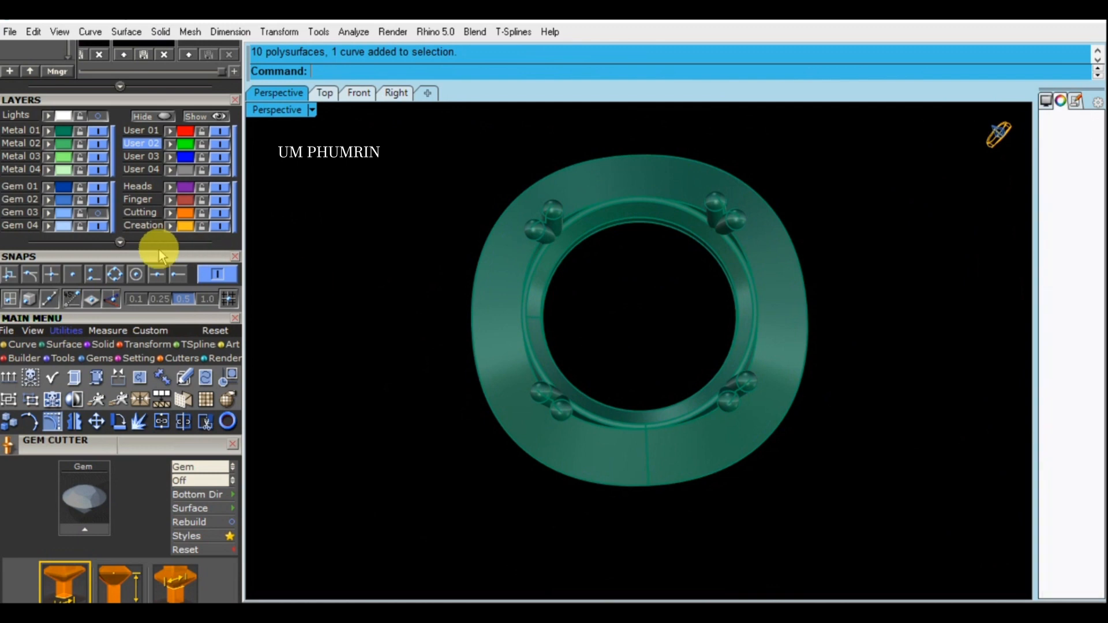
Step: Turn the Gem 03 layer back on to show the diamonds on the halo
left_click(103, 214)
right_click_drag(577, 306, 797, 254)
scroll(711, 370, "down", 4)
scroll(731, 257, "up", 4)
right_click_drag(731, 258, 785, 378)
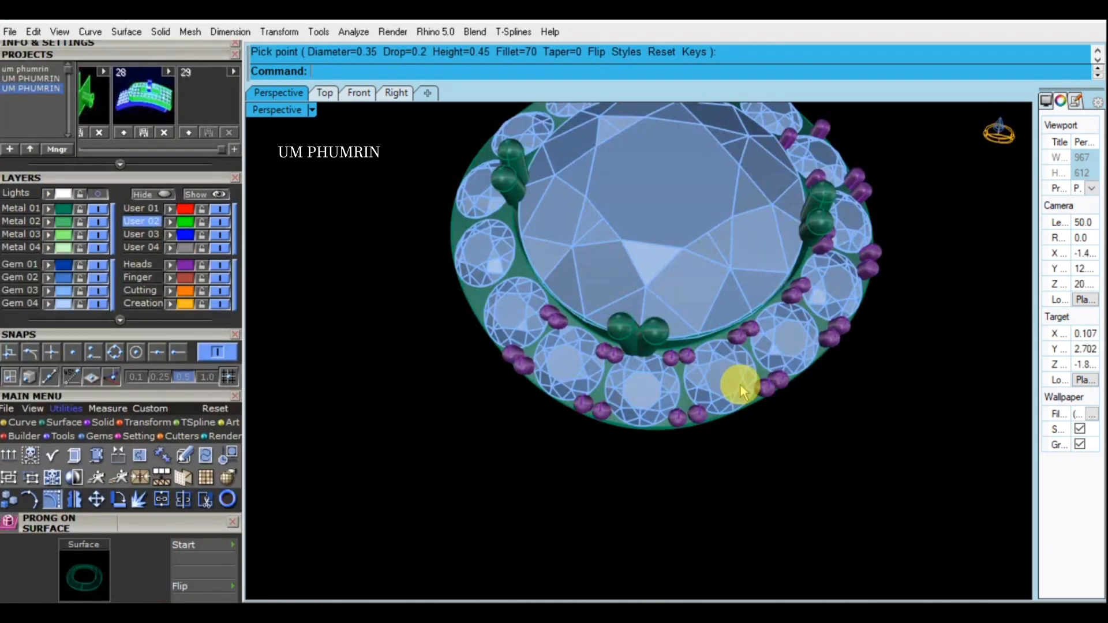
Step: Mirror a copy of the small Heads-layer prongs across the diagonal through the origin in the top view
right_click_drag(739, 383, 808, 392)
left_click(330, 94)
scroll(615, 293, "down", 2)
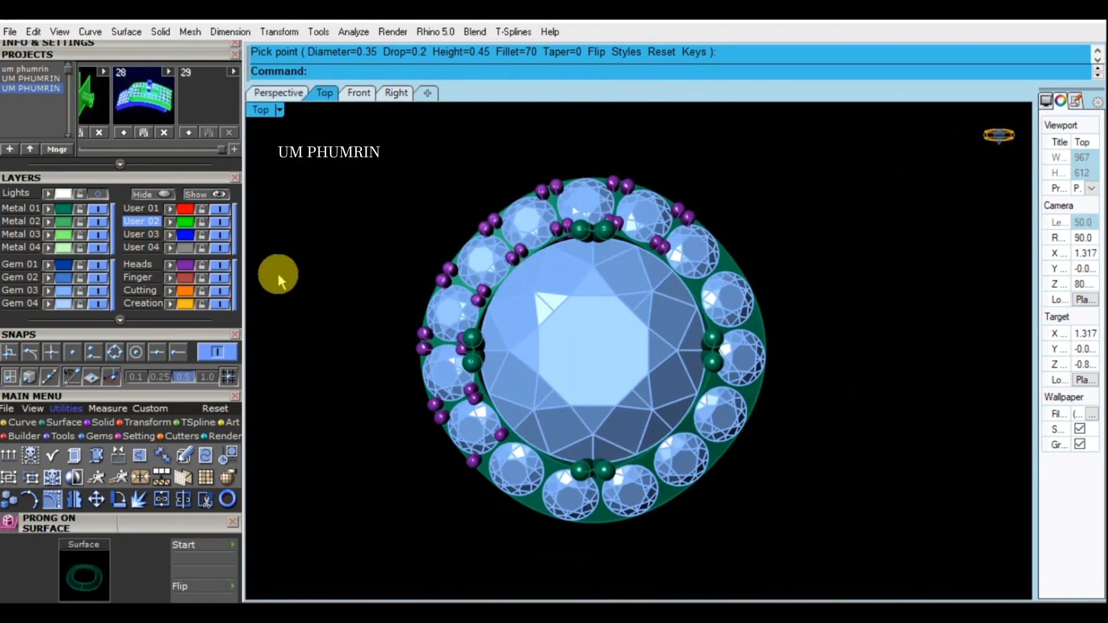
left_click(186, 269)
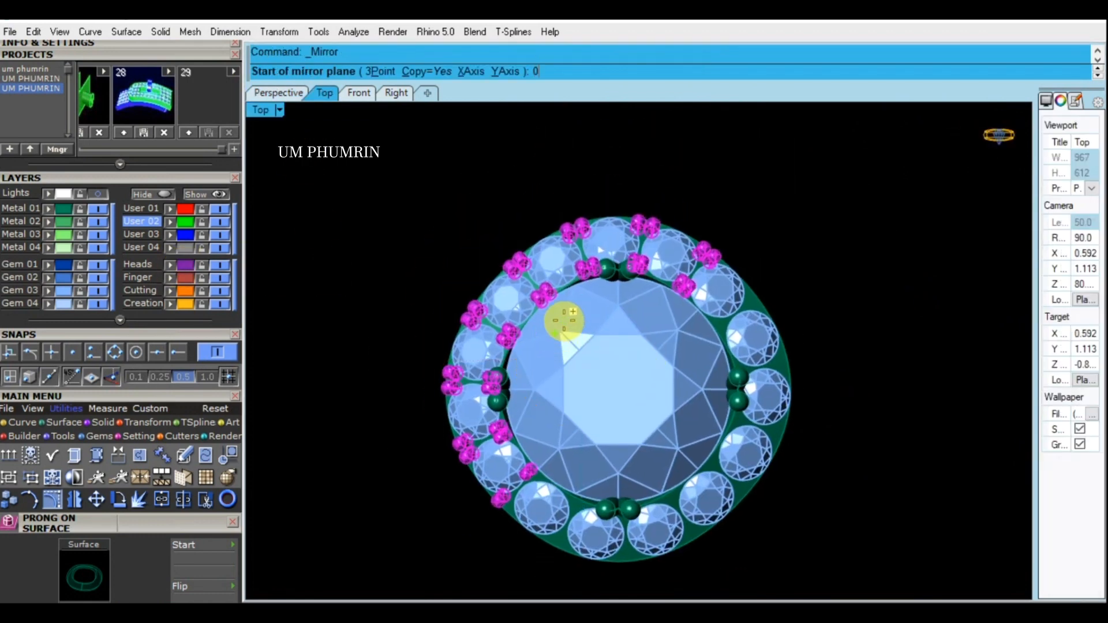
key("Return")
key("Return")
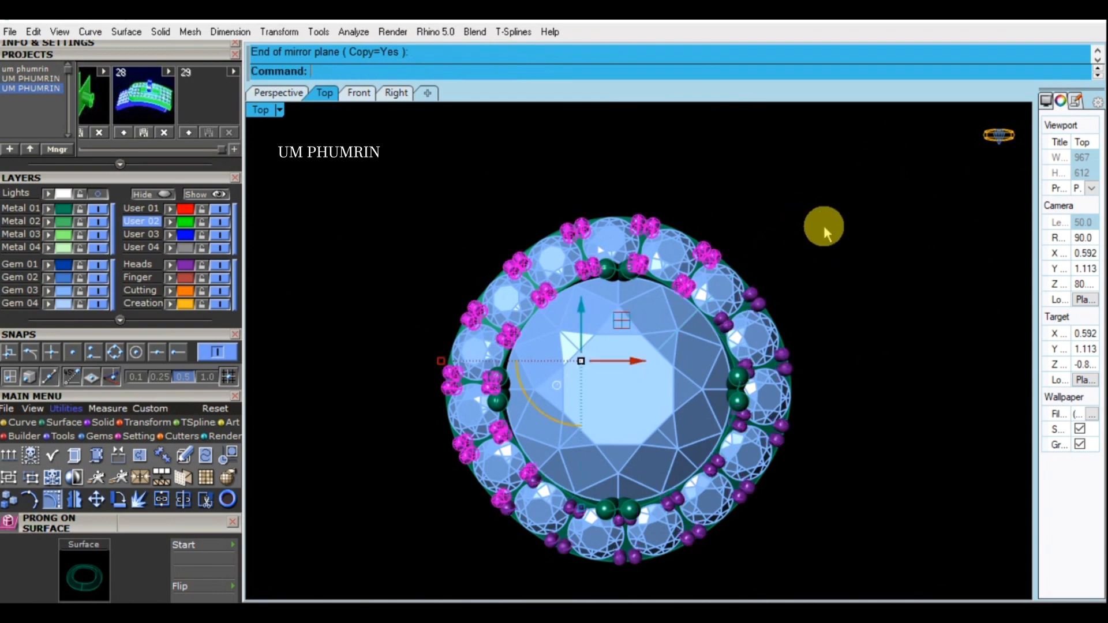
Step: Group all the small halo prongs and put them on the Metal 01 layer with isocurves hidden
left_click(279, 93)
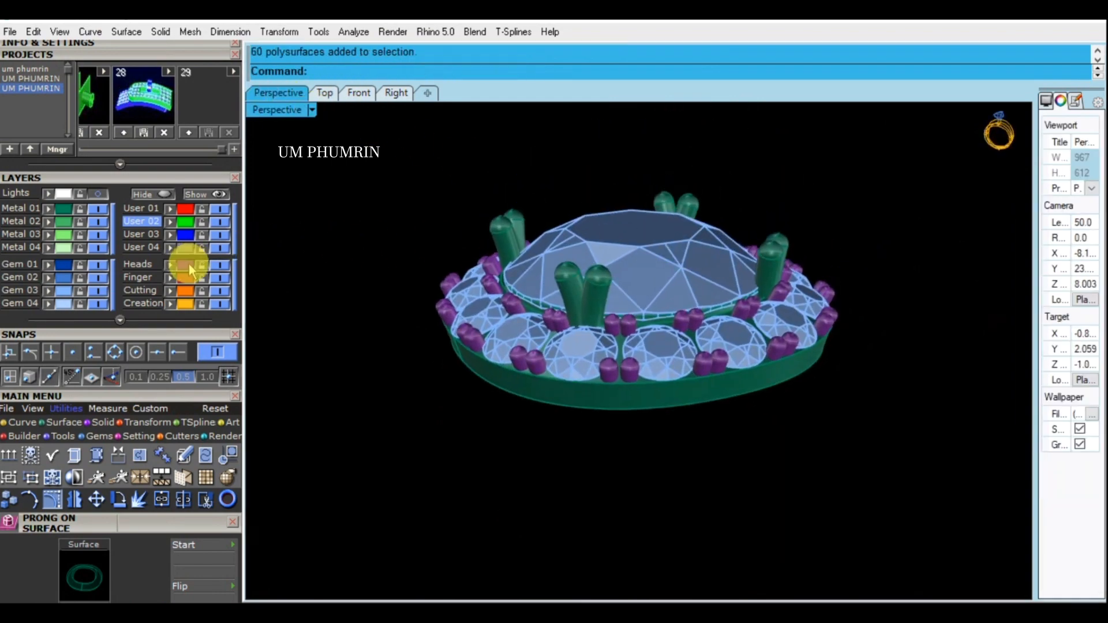
key("ctrl+g")
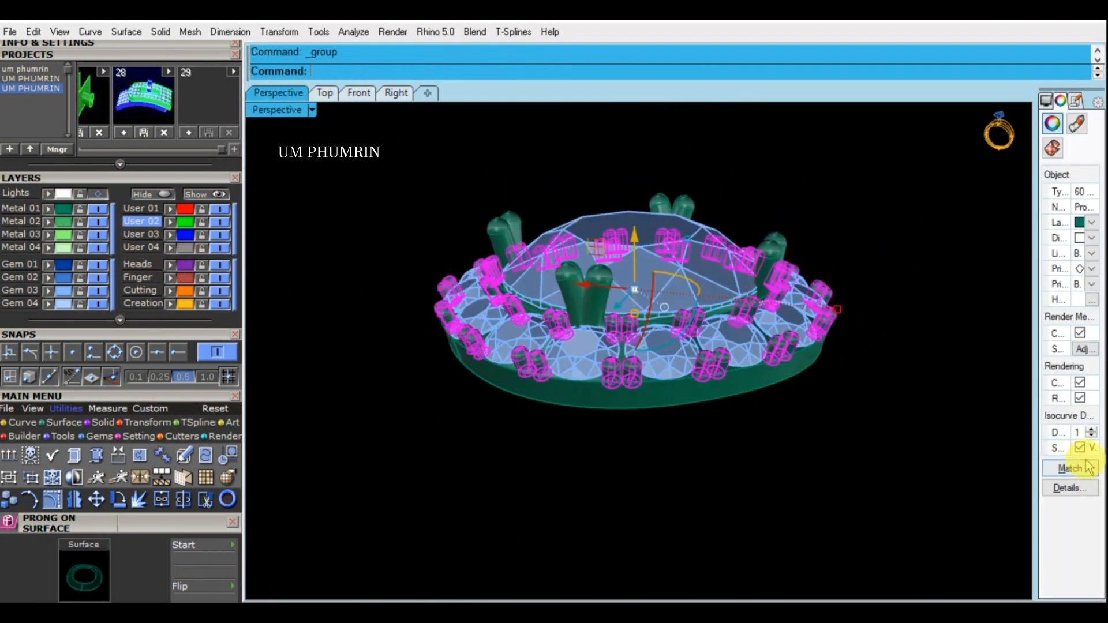
Step: Rotate the entire halo assembly 45 degrees about the origin in the top view, and save the file
left_click_drag(913, 434, 398, 205)
left_click(324, 93)
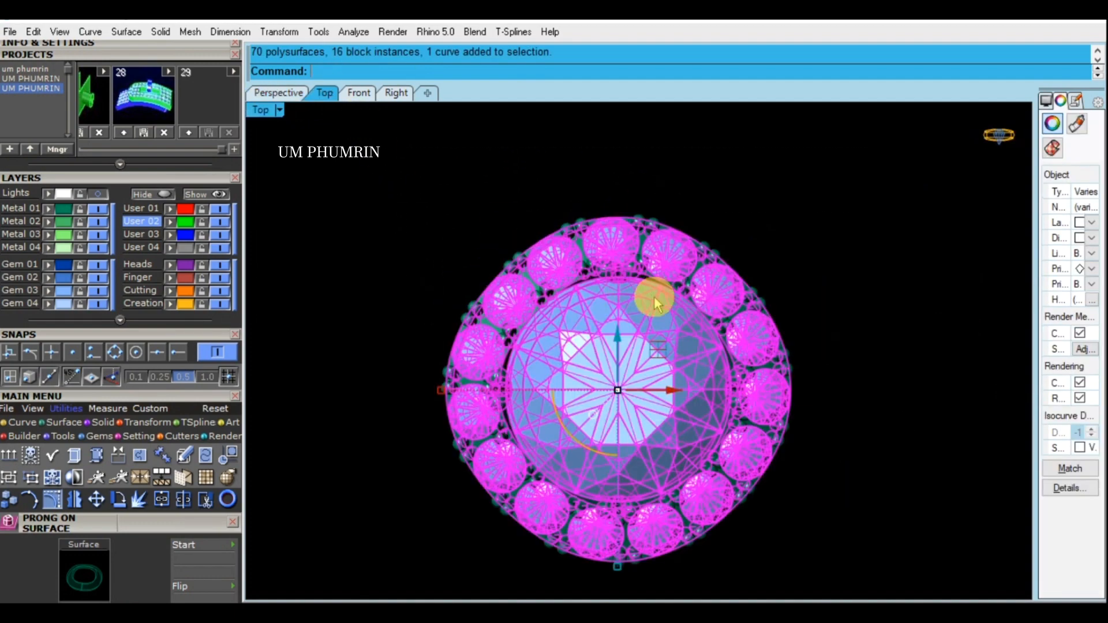
key("ctrl+r")
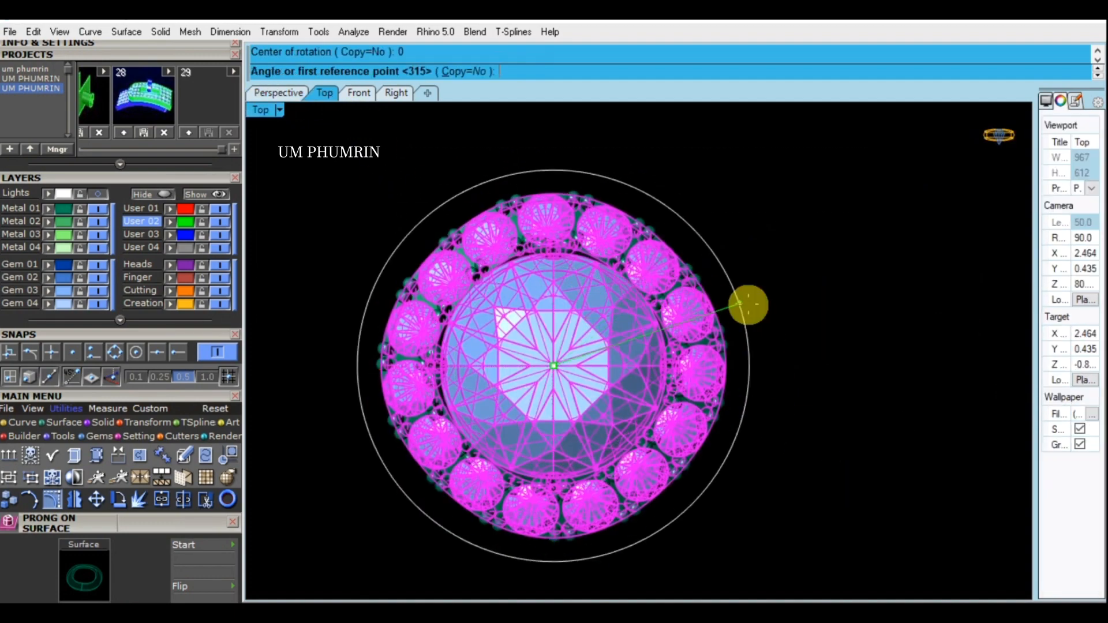
left_click(790, 365)
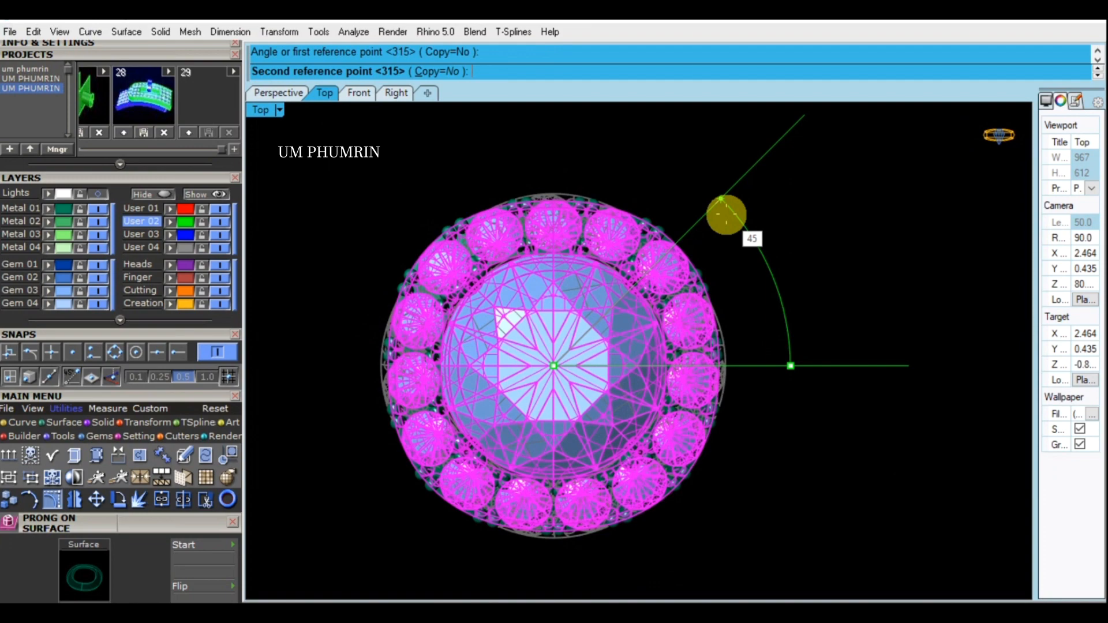
left_click(796, 239)
key("Escape")
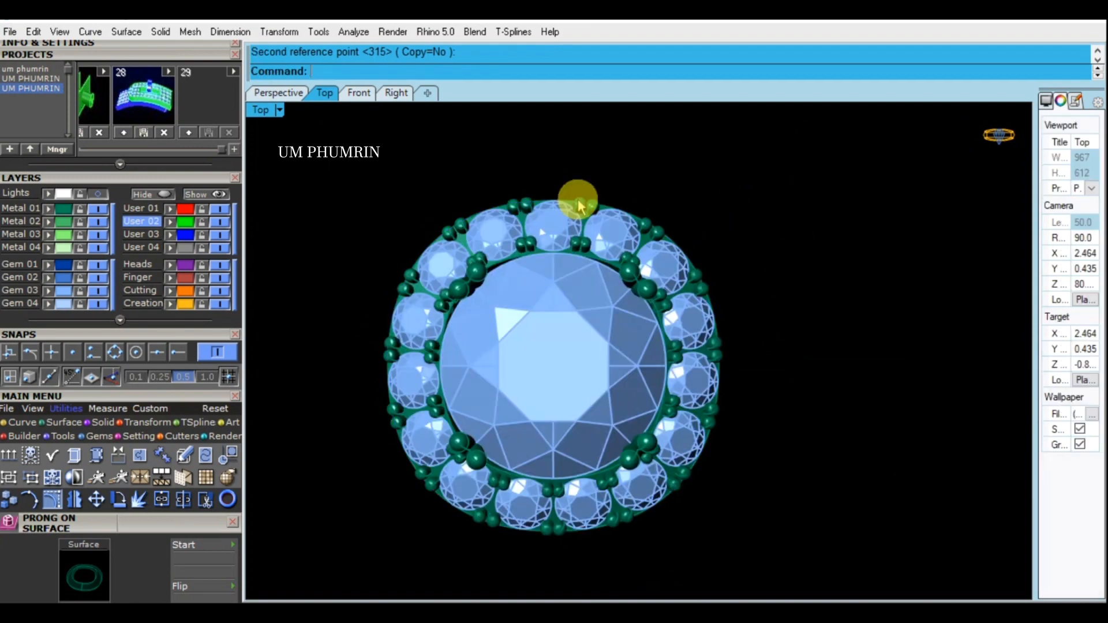
left_click(278, 93)
right_click_drag(699, 314, 854, 411)
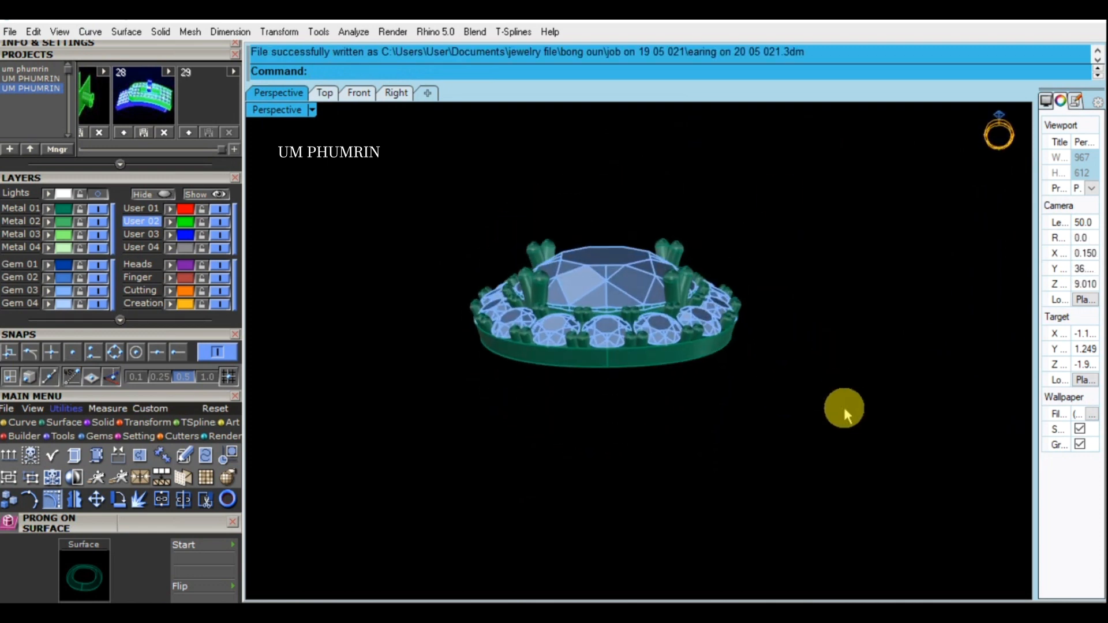
Step: Duplicate the outer edge on the underside of the halo base and isolate the resulting curve
key("ctrl+alt+h")
mouse_move(673, 314)
right_mouse_down()
mouse_move(545, 425)
mouse_move(681, 321)
mouse_move(667, 293)
right_mouse_up()
type("DE")
key("Return")
scroll(638, 348, "up", 2)
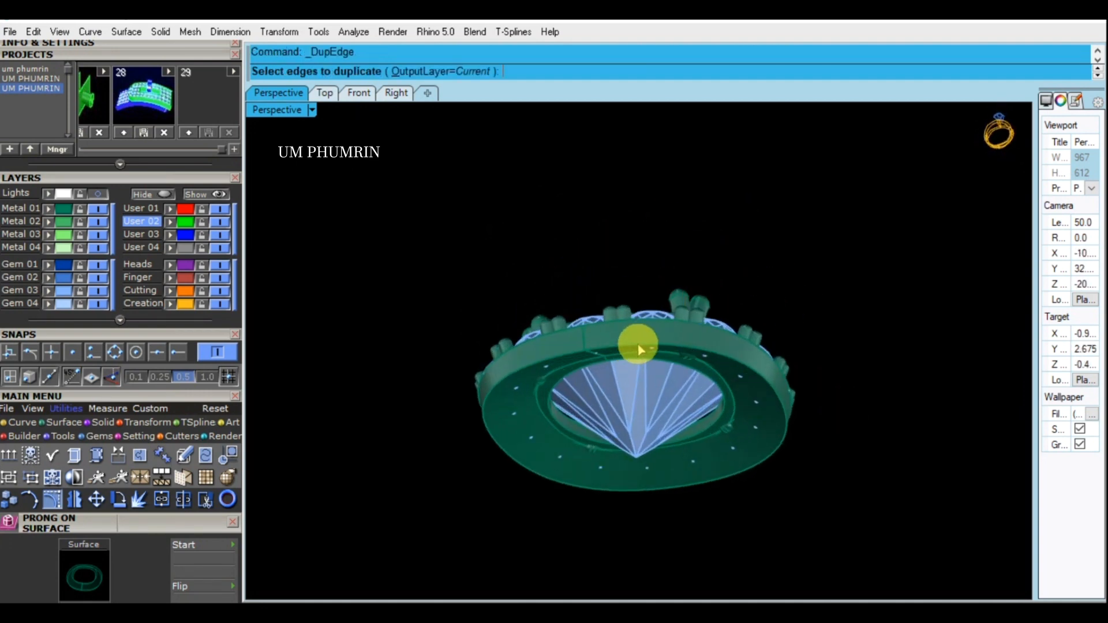
left_click(635, 345)
key("Return")
left_click(359, 94)
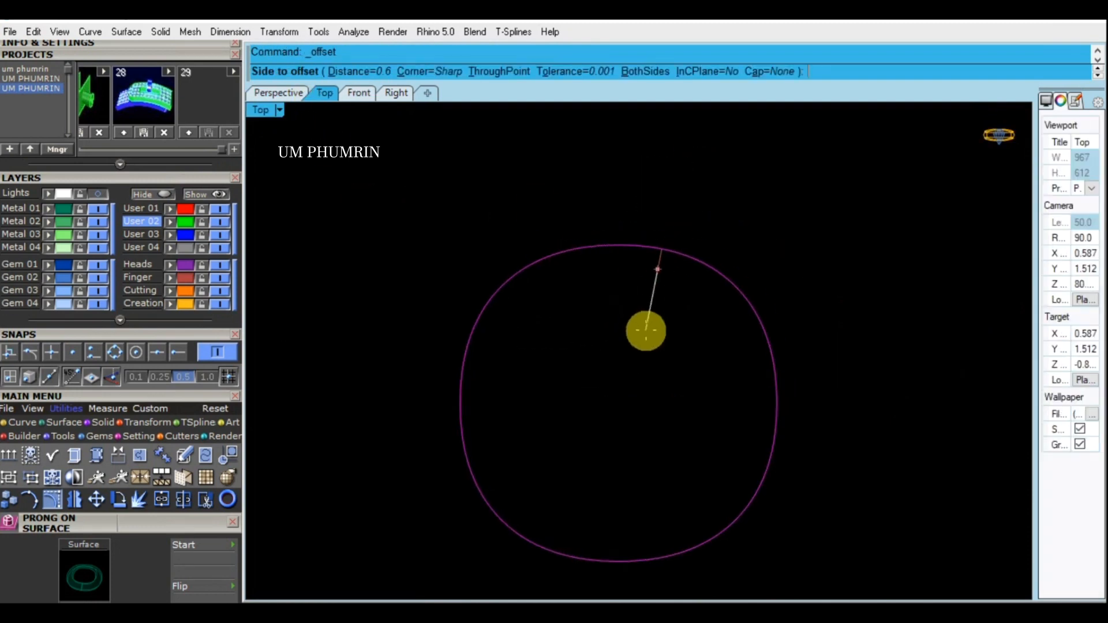
Step: Offset the duplicated edge curve 0.6 mm inward and create a planar surface from the curves
key("Return")
left_click(646, 331)
key("ctrl+a")
type("Pla")
key("Return")
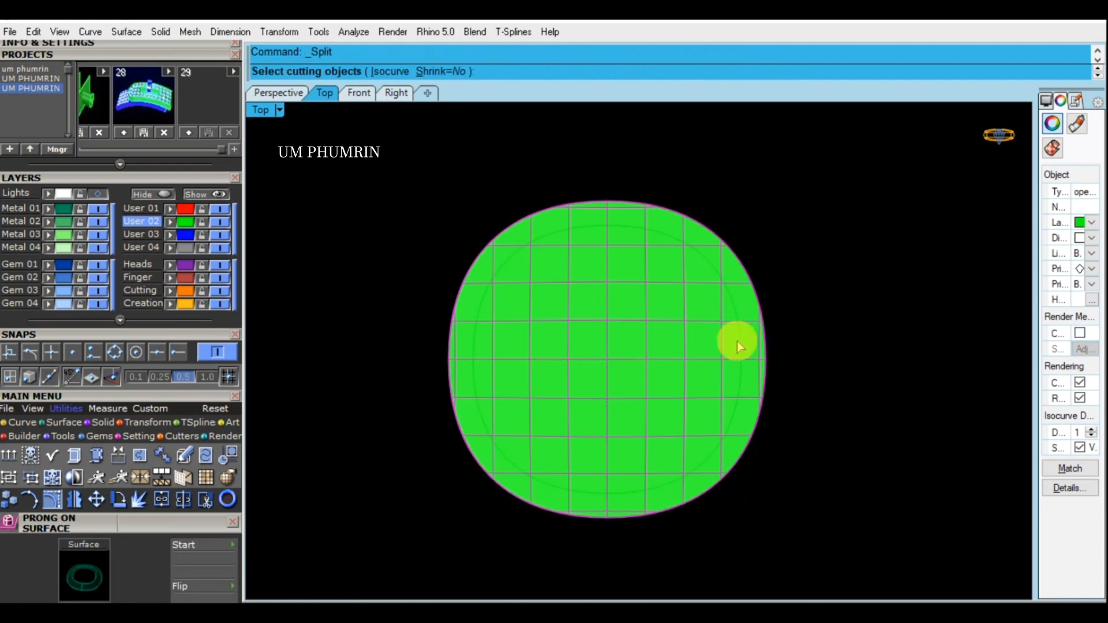
Step: Split the planar surface with the inner curve, and delete the inner piece and the curves
key("ctrl+a")
scroll(718, 347, "up", 2)
left_click(760, 354, "ctrl")
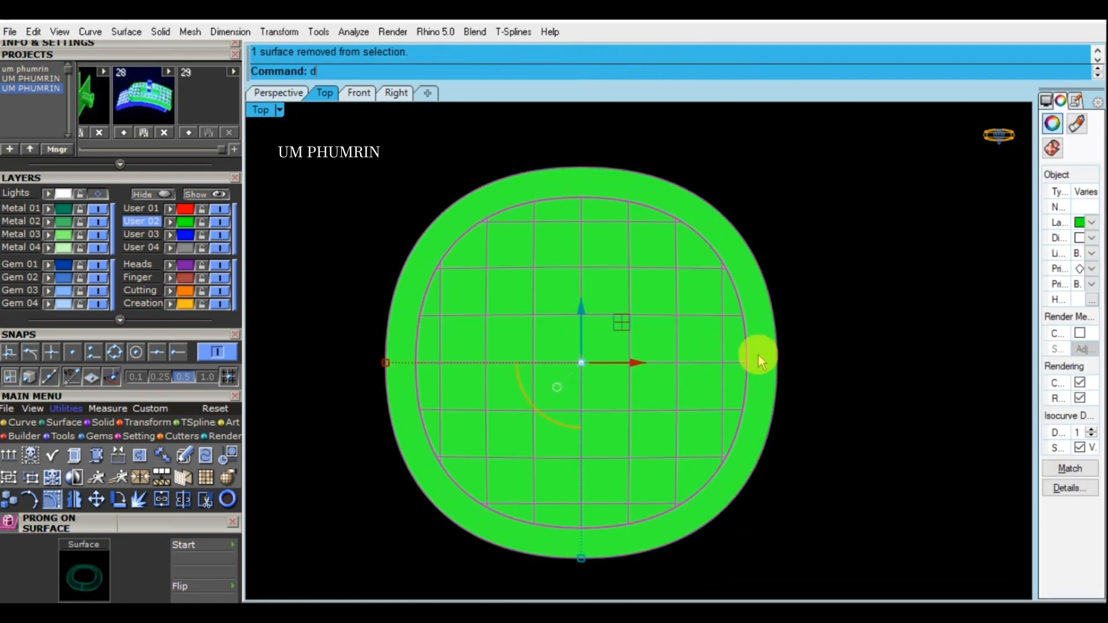
key("Delete")
Step: Offset the flat cushion-shaped ring surface 0.65 mm downward as a solid
left_click_drag(893, 406, 703, 349)
left_click(279, 92)
right_click_drag(773, 259, 718, 283)
type("O3")
key("Return")
type("FlipAll )")
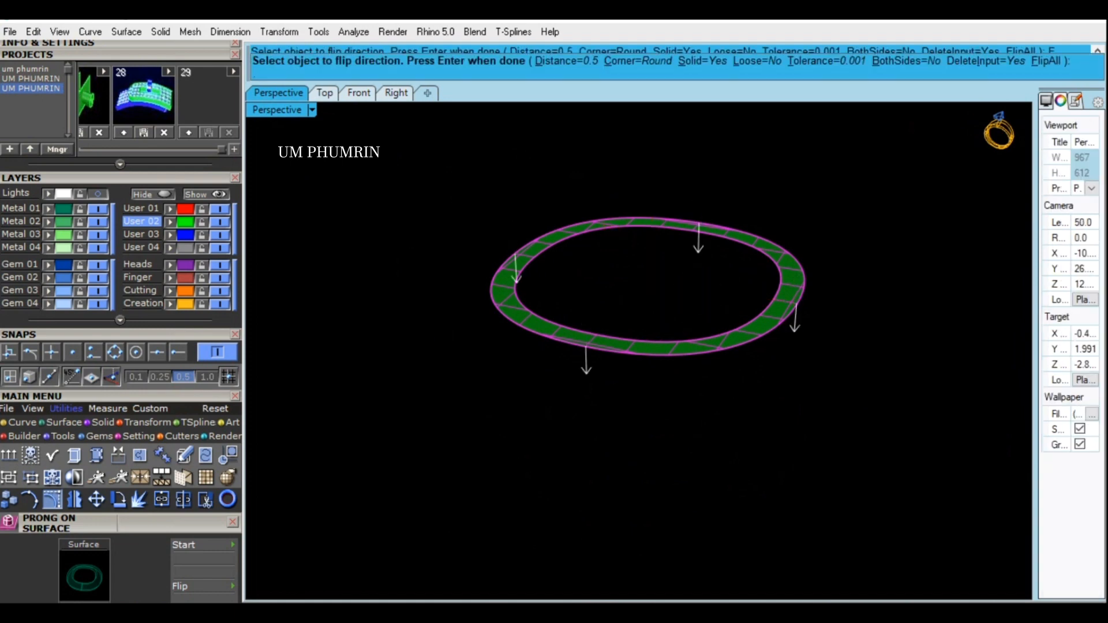
key("Return")
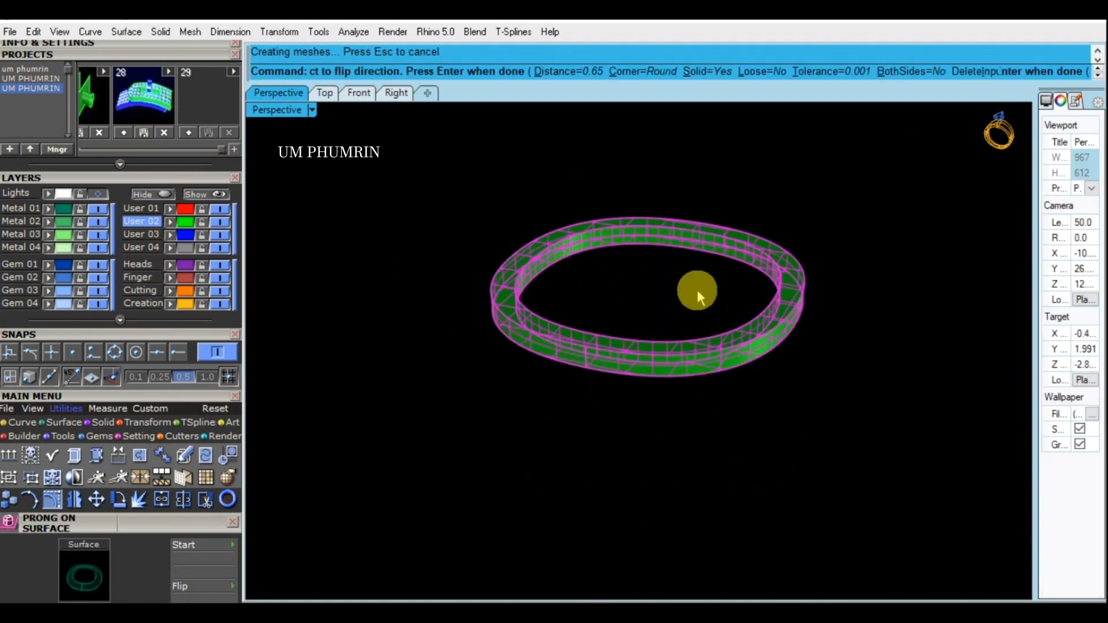
left_click(829, 390)
right_click_drag(829, 389, 796, 323)
Step: Hide the isocurves of the new solid ring
key("ctrl+a")
left_click(1080, 448)
left_click(420, 317)
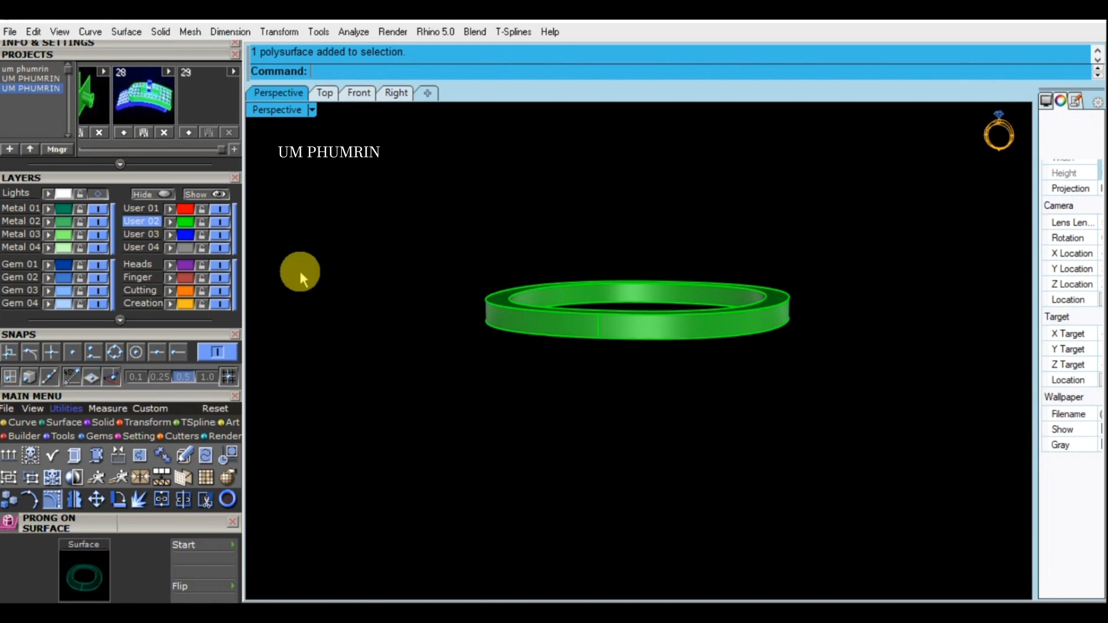
Step: Show the hidden objects and move the green ring down beneath the halo base in the front view
left_click(215, 194)
left_click(359, 93)
left_click(616, 346)
scroll(616, 346, "up", 2)
left_click_drag(611, 230, 651, 283)
scroll(652, 283, "down", 4)
key("Escape")
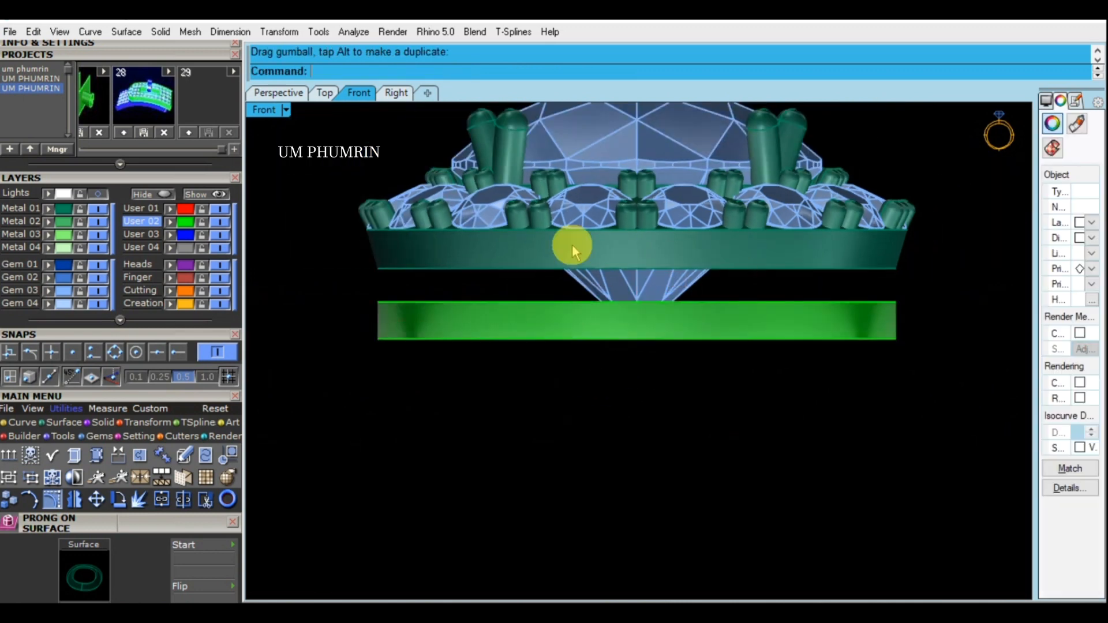
Step: Adjust the green ring's vertical position under the halo base in the perspective view
key("ctrl+F4")
scroll(445, 272, "down", 3)
scroll(668, 317, "up", 3)
left_click(667, 317)
scroll(642, 276, "up", 3)
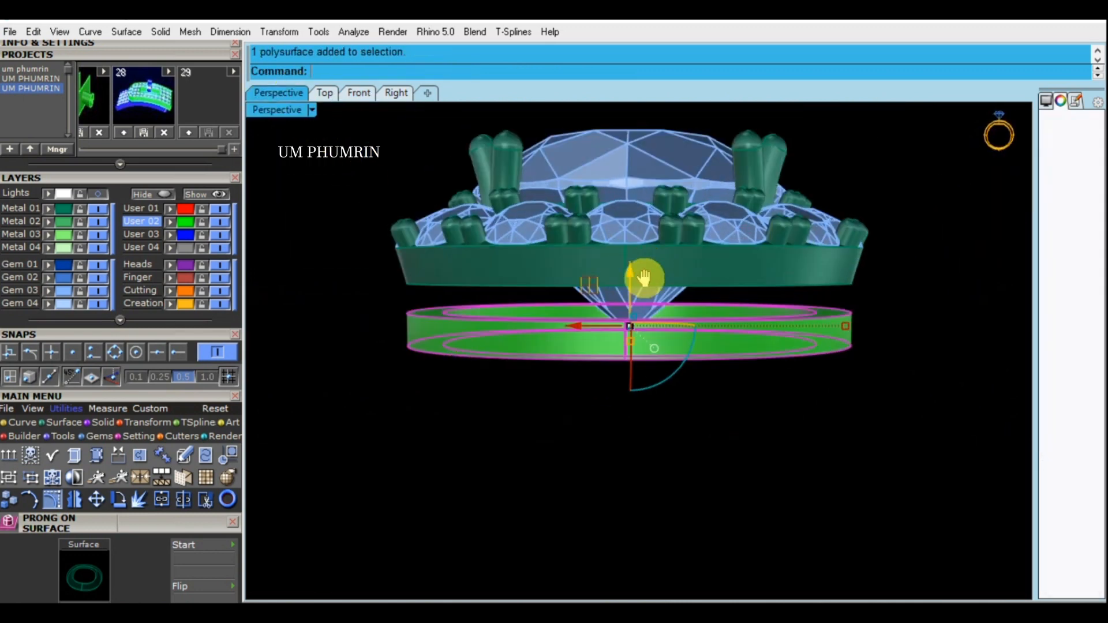
left_click_drag(621, 312, 668, 277)
left_click(167, 194)
left_click(325, 92)
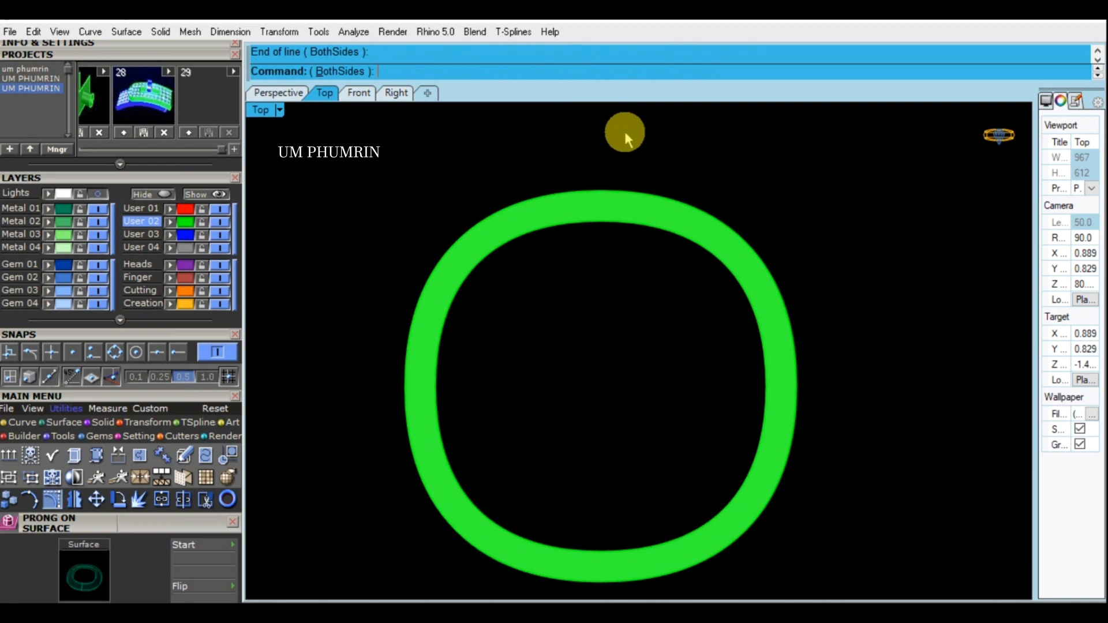
left_click(203, 197)
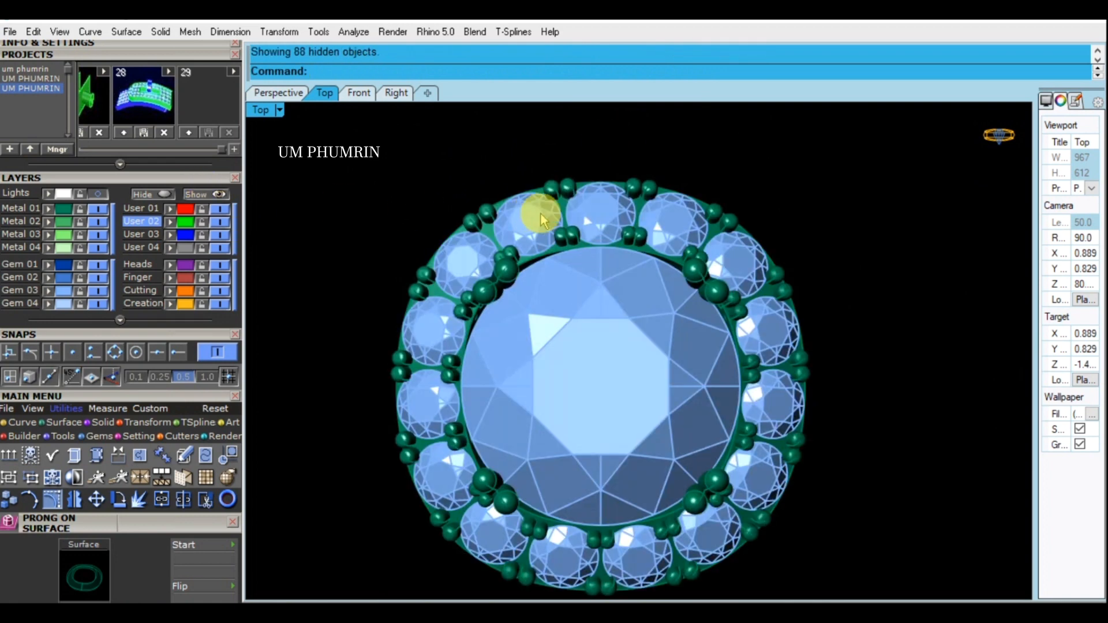
Step: Isolate the green cushion ring in the top view and draw a 45° line from the origin across its upper-right section
left_click(278, 93)
left_click(692, 339)
left_click(325, 92)
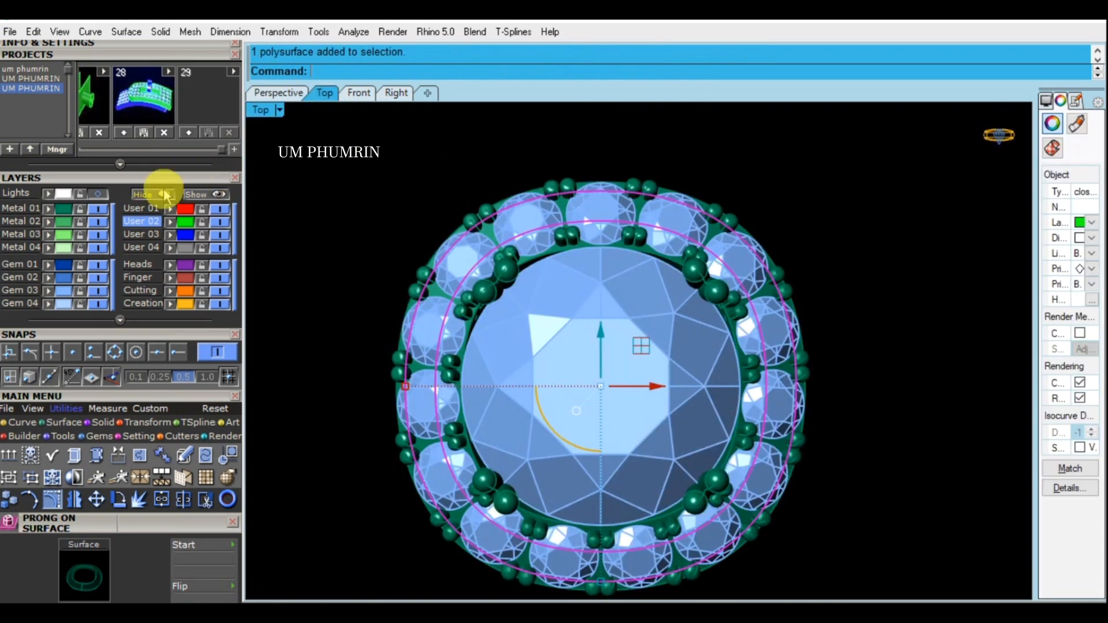
left_click(165, 194)
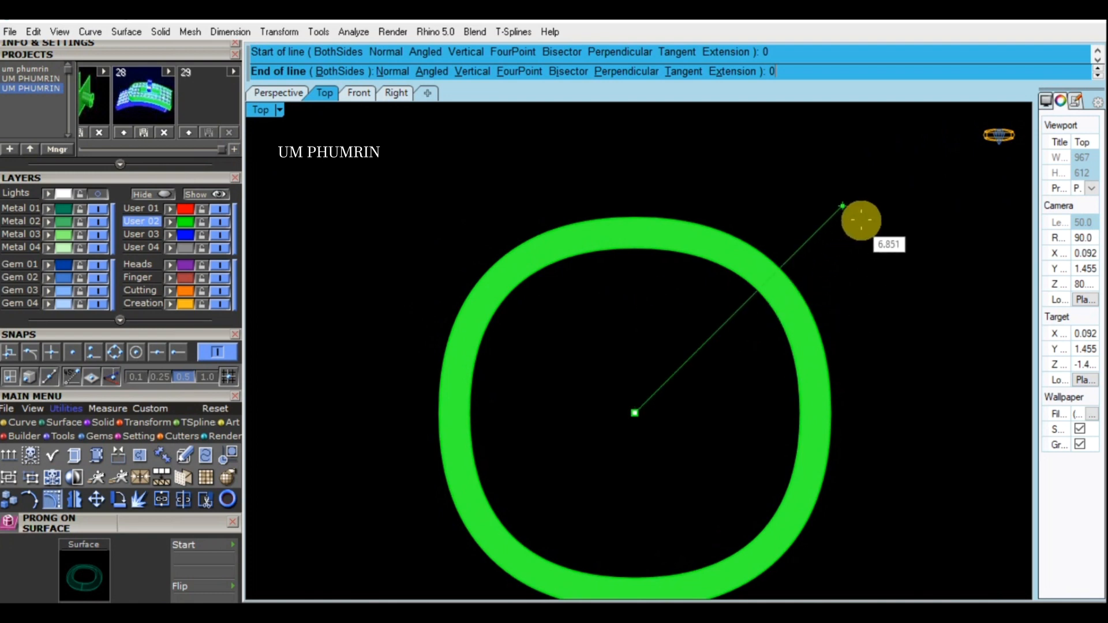
left_click(857, 220)
Step: Try to offset the diagonal line 0.4 mm to both sides
type("f")
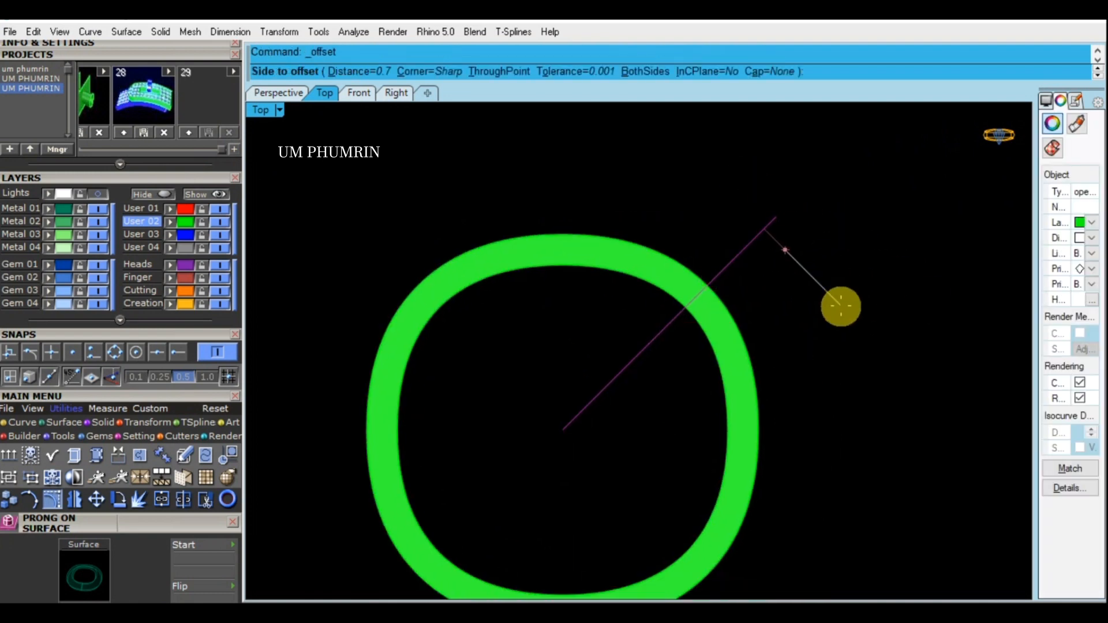
left_click(833, 310)
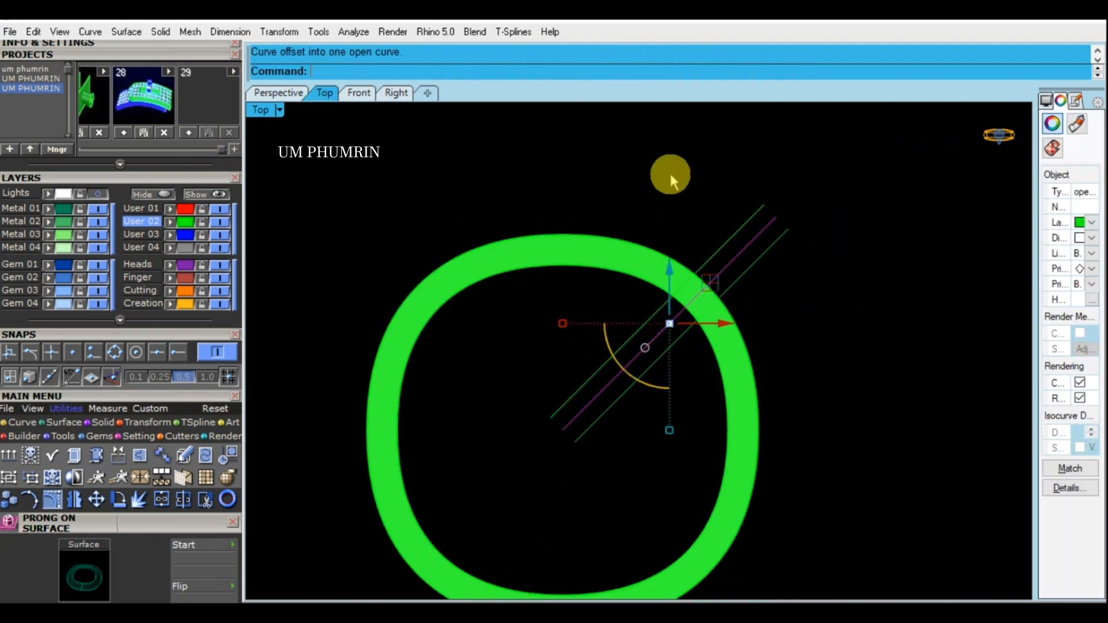
key("ctrl+z")
Step: Offset the diagonal line to both sides with a smaller distance and delete the original line between them
key("Return")
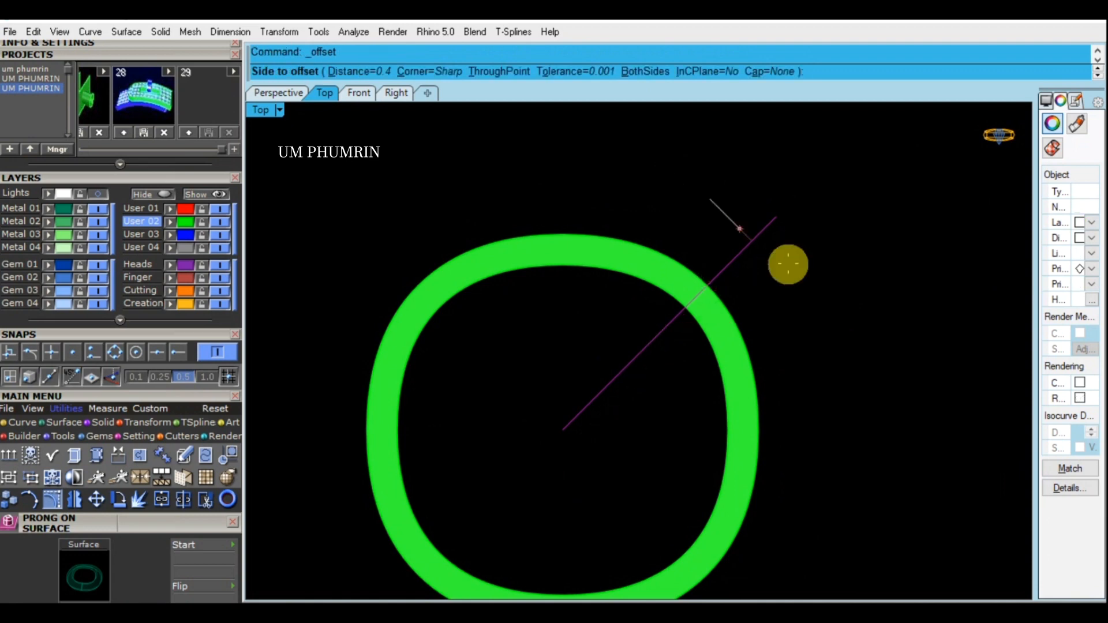
left_click(640, 71)
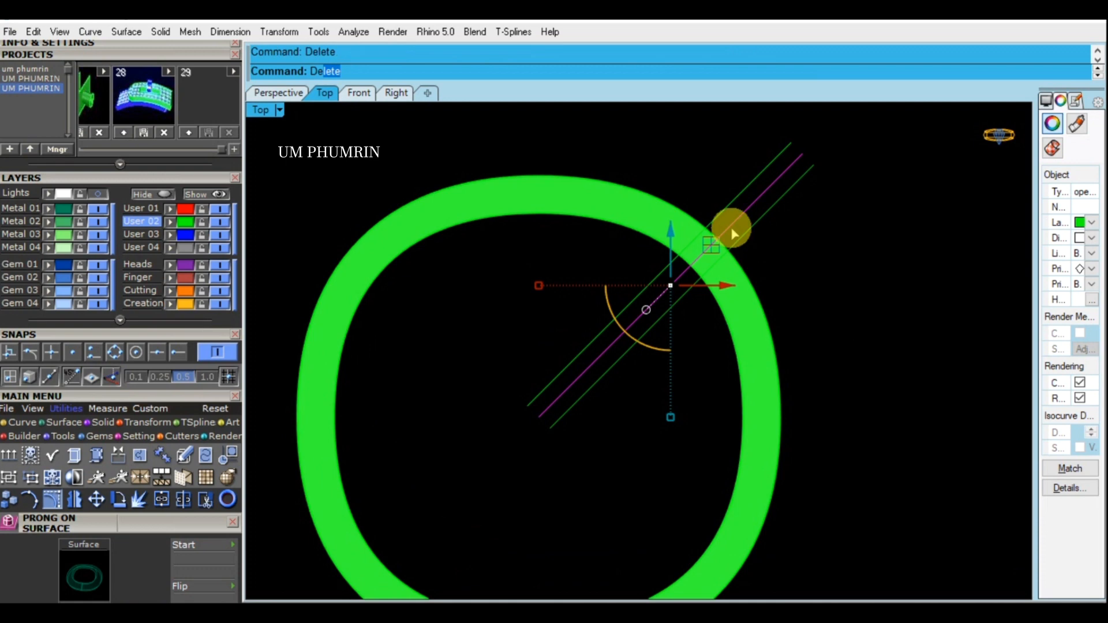
type("De")
key("Return")
Step: Draw a vertical line from the origin across the ring's upper section and replace it with parallel offsets on both sides
left_click(538, 153)
right_click_drag(604, 159, 662, 203)
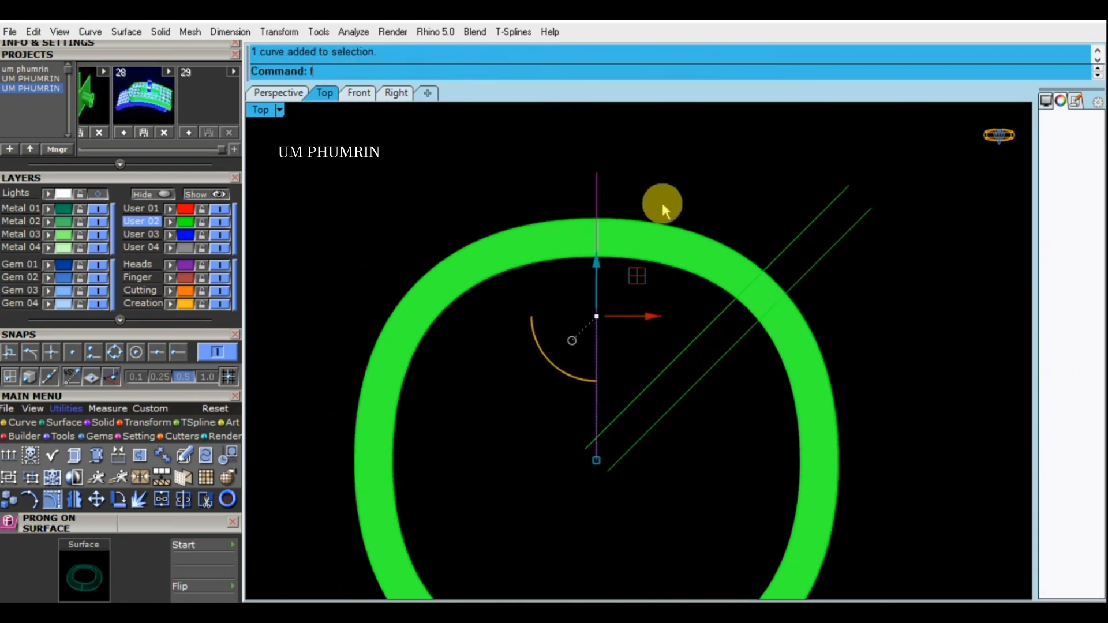
type("o")
key("Return")
left_click(710, 208)
key("Return")
left_click(487, 164)
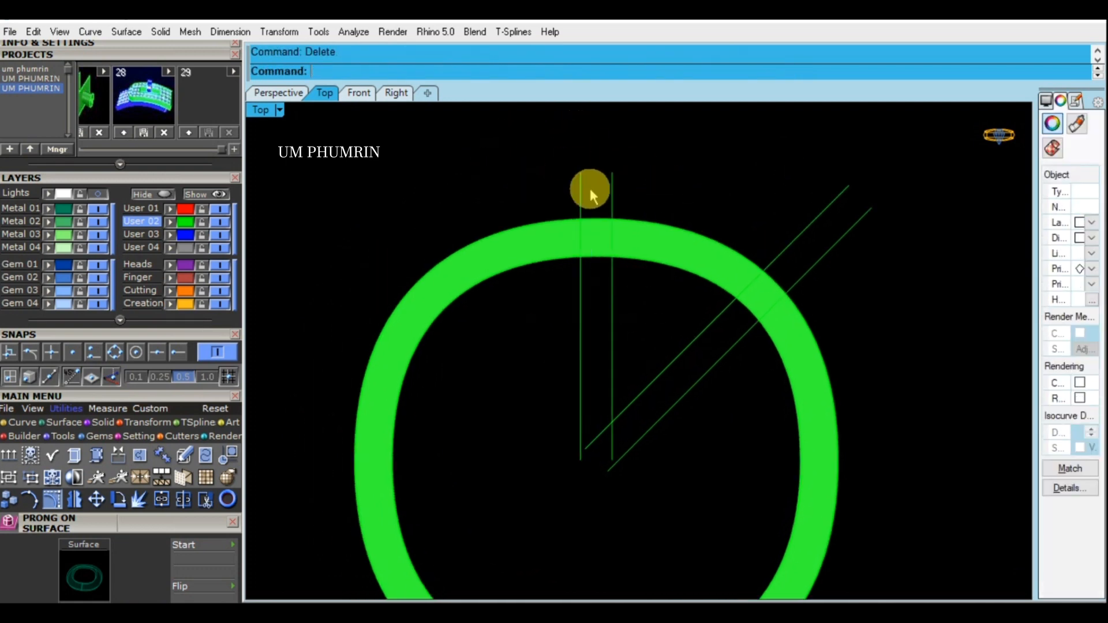
Step: Split the green ring with the two vertical and two diagonal offset lines
left_click(684, 244)
type("s")
key("Return")
left_click_drag(663, 202, 507, 160)
left_click_drag(922, 274, 791, 185)
key("Return")
Step: Delete the large leftover ring sections and the four cutting lines, keeping only the two small blocks
left_click(648, 254)
left_click(556, 239, "shift")
scroll(657, 219, "down", 4)
right_click_drag(682, 225, 658, 192)
type("De")
key("Return")
left_click_drag(760, 260, 565, 289)
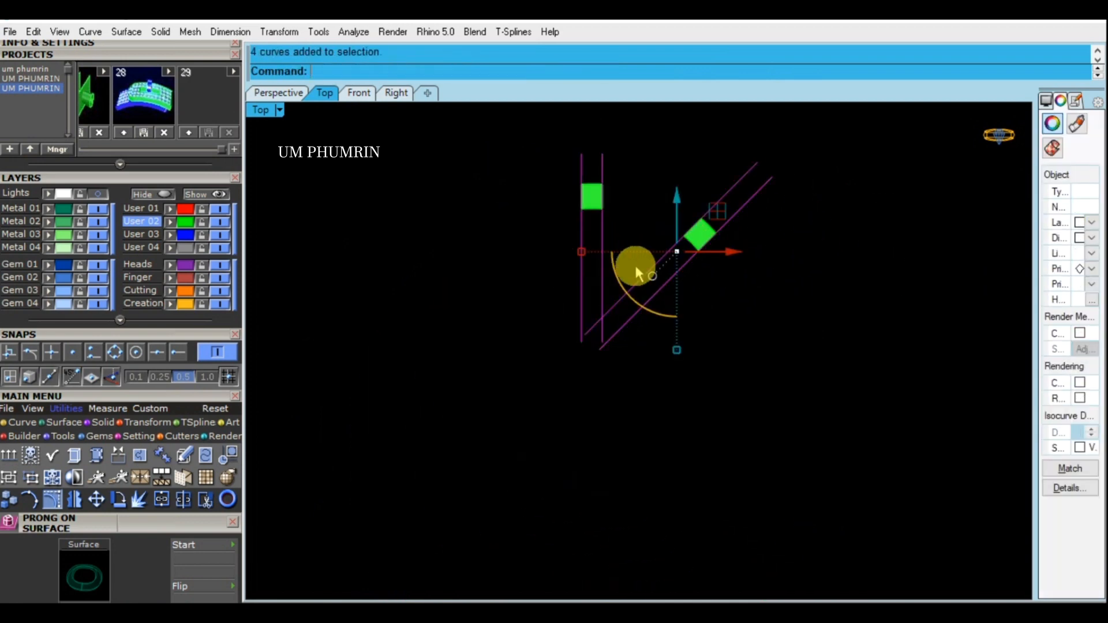
right_click_drag(636, 266, 642, 310)
type("De")
key("Return")
Step: Cap the open cut faces of both small blocks in the perspective view
left_click(278, 93)
left_click_drag(652, 276, 450, 346)
right_click_drag(519, 276, 622, 268)
type("Ca")
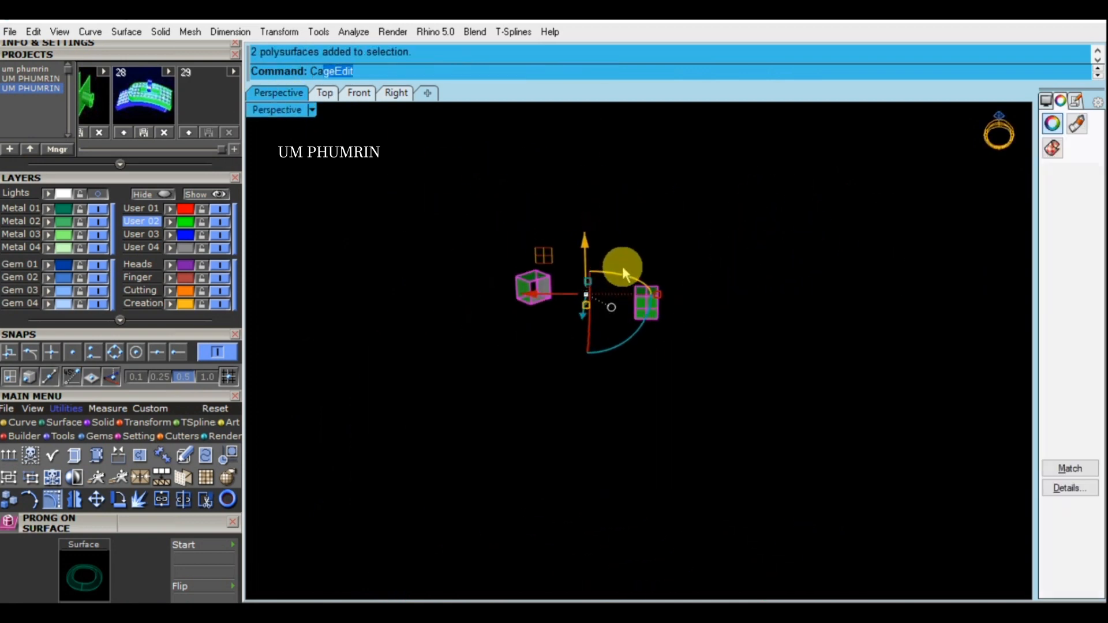
key("Return")
Step: Fillet the vertical edges of both blocks with a 0.2 mm radius
right_click_drag(721, 305, 704, 248)
scroll(739, 237, "up", 2)
type("Fi")
key("Return")
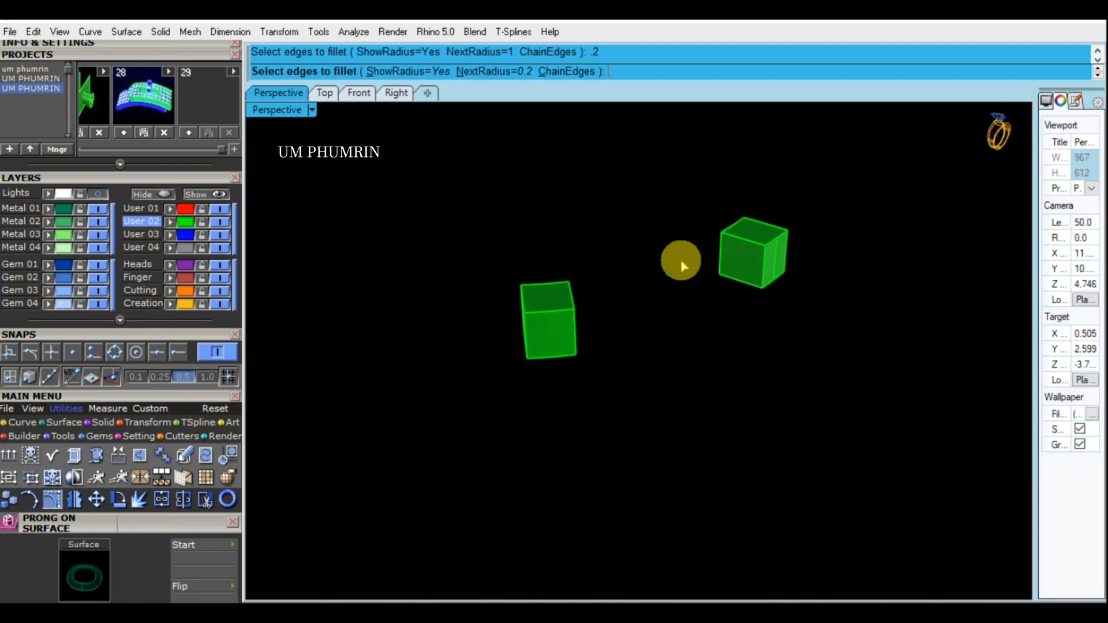
scroll(602, 313, "up", 4)
left_click(562, 335)
right_click_drag(563, 335, 633, 250)
key("Return")
key("Return")
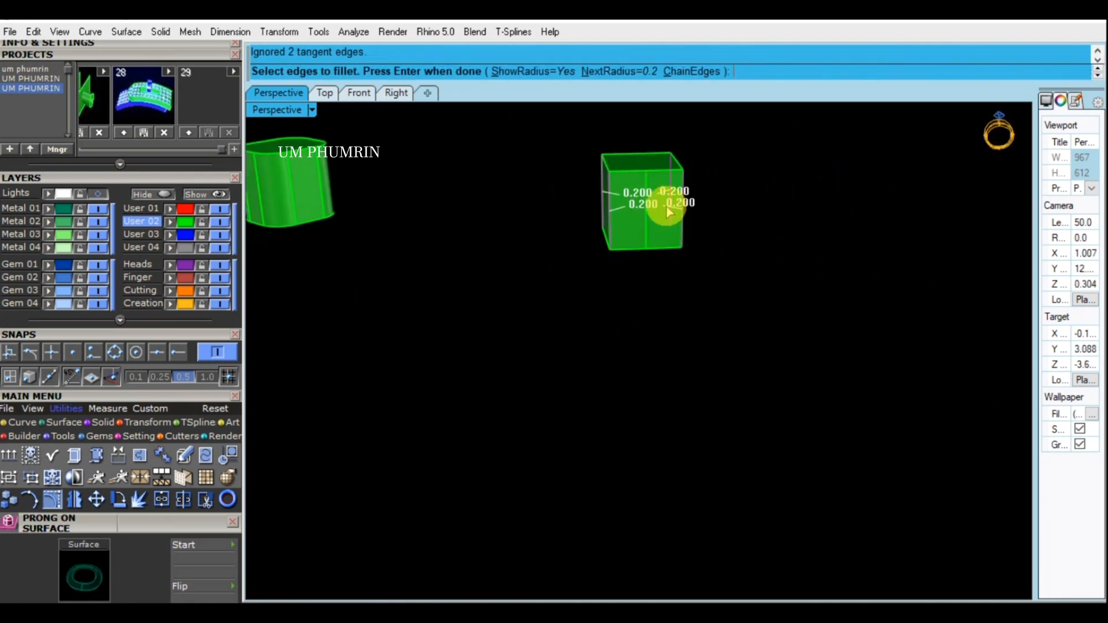
key("Return")
key("Return")
Step: Polar-array both blocks around the origin in the top view with 4 items over 360°
right_click_drag(664, 206, 530, 198)
scroll(590, 311, "down", 4)
key("ctrl+a")
key("ctrl+p")
key("ctrl+F1")
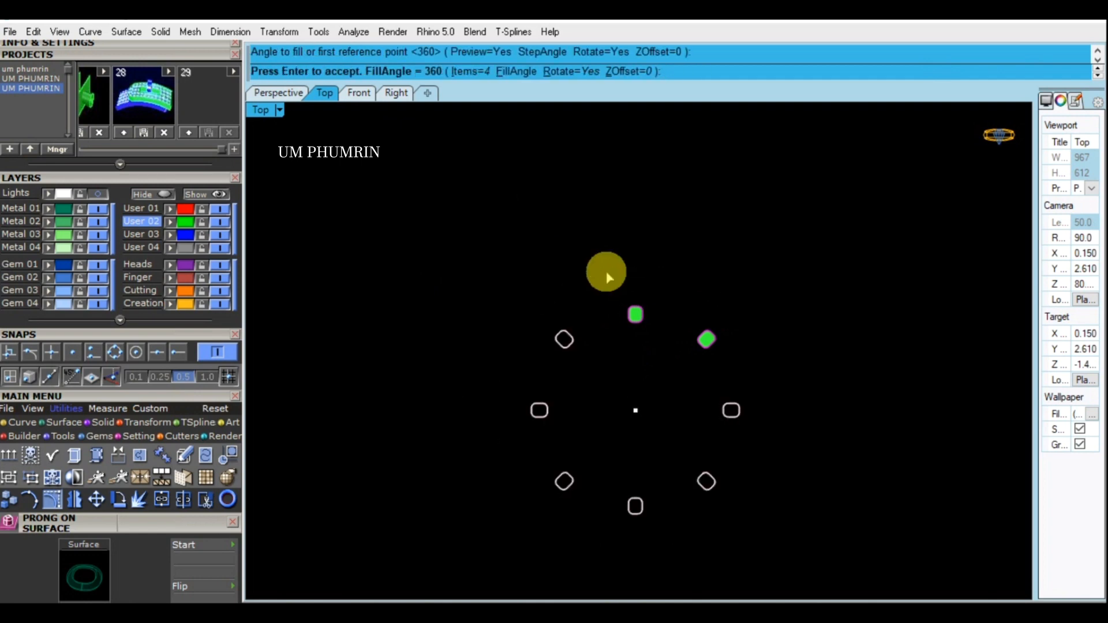
key("Return")
Step: Group the eight arrayed blocks and show the hidden halo parts again
scroll(548, 256, "down", 4)
left_click_drag(514, 247, 752, 456)
right_click_drag(739, 389, 764, 354)
key("ctrl+g")
type("g")
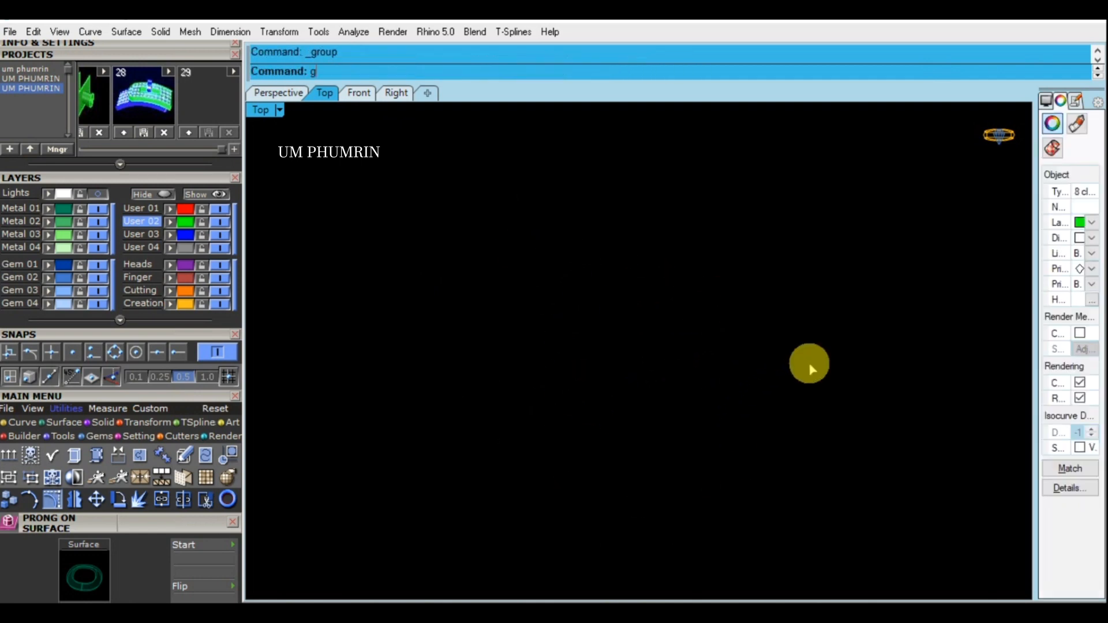
left_click(371, 249)
left_click(287, 96)
Step: Move the group of eight posts vertically in the front view to bridge the halo base and the lower green ring
right_click_drag(722, 324, 753, 393, "shift")
scroll(595, 265, "up", 4)
left_click(595, 266)
scroll(594, 266, "up", 4)
left_click(359, 95)
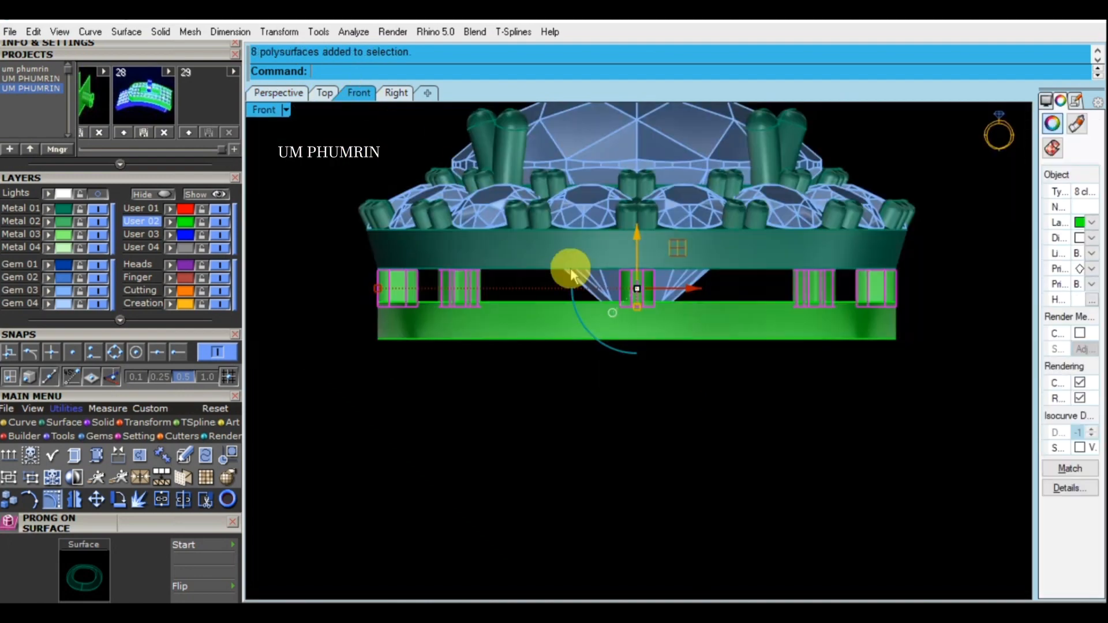
scroll(630, 302, "up", 7)
scroll(651, 299, "up", 2)
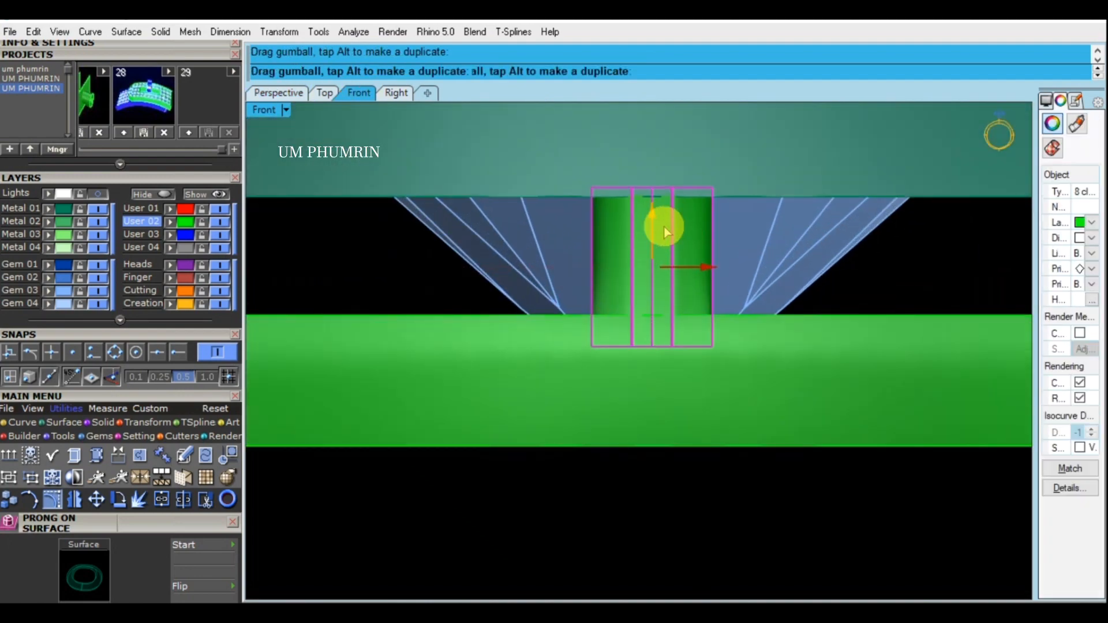
left_click_drag(671, 214, 670, 214)
Step: Fine-tune the height and vertical position of the eight posts in perspective so they span the gap between both rings
left_click(289, 95)
right_click_drag(652, 222, 695, 242)
left_click_drag(561, 281, 562, 290)
scroll(658, 230, "up", 4)
left_click_drag(519, 203, 528, 192)
right_click_drag(828, 255, 752, 257)
left_click(752, 258)
scroll(579, 305, "up", 3)
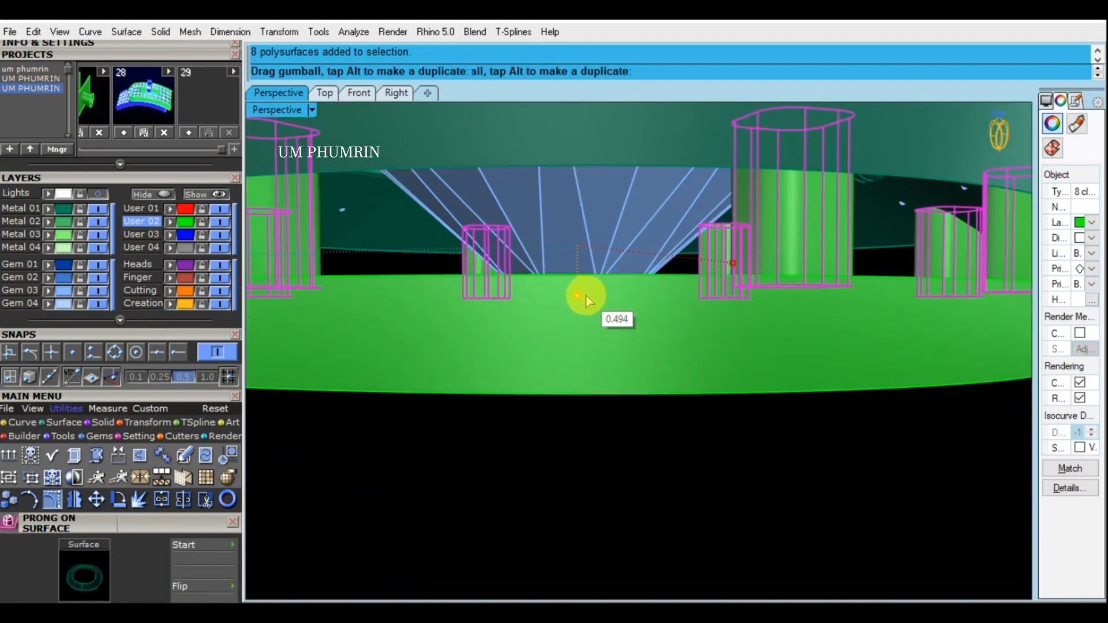
left_click_drag(586, 295, 590, 302)
right_click_drag(614, 289, 611, 299)
left_click_drag(577, 232, 589, 228)
right_click_drag(876, 301, 691, 361)
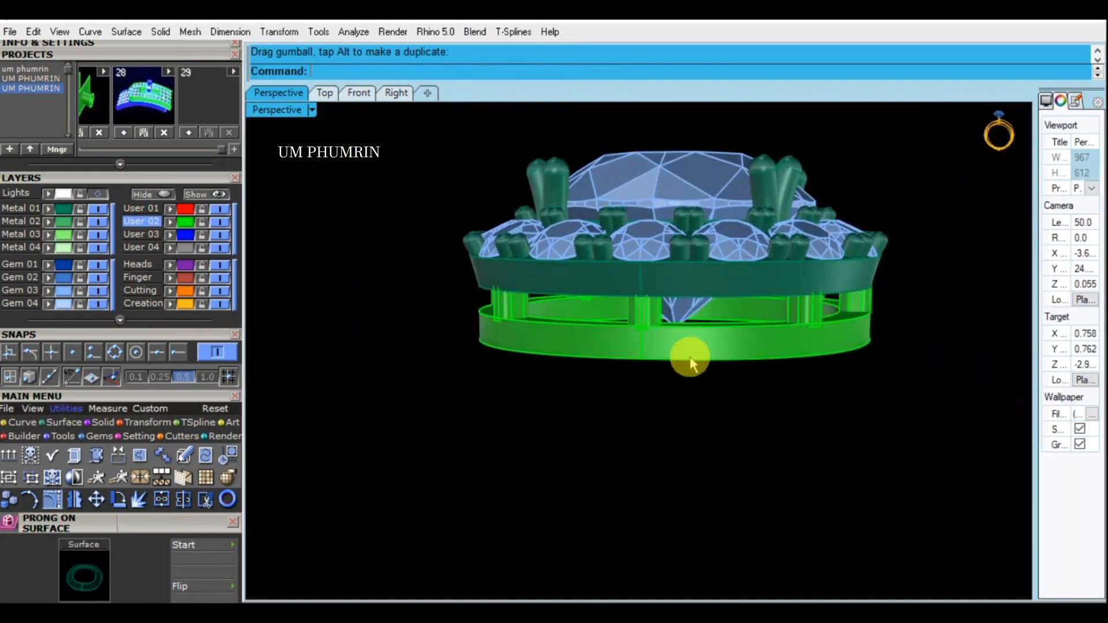
Step: Fillet the upper and lower edges of the lower green ring with a 0.1 mm radius
right_click_drag(747, 387, 777, 408)
type("fe")
key("Return")
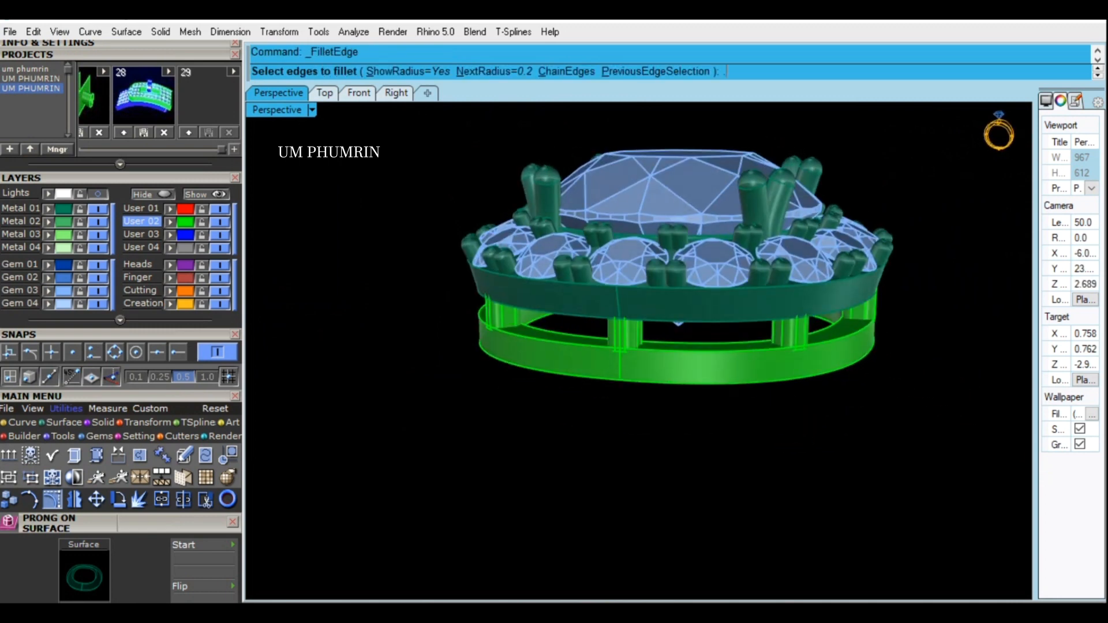
type(".1")
key("Return")
scroll(760, 409, "up", 4)
left_click(684, 308)
right_click(722, 328)
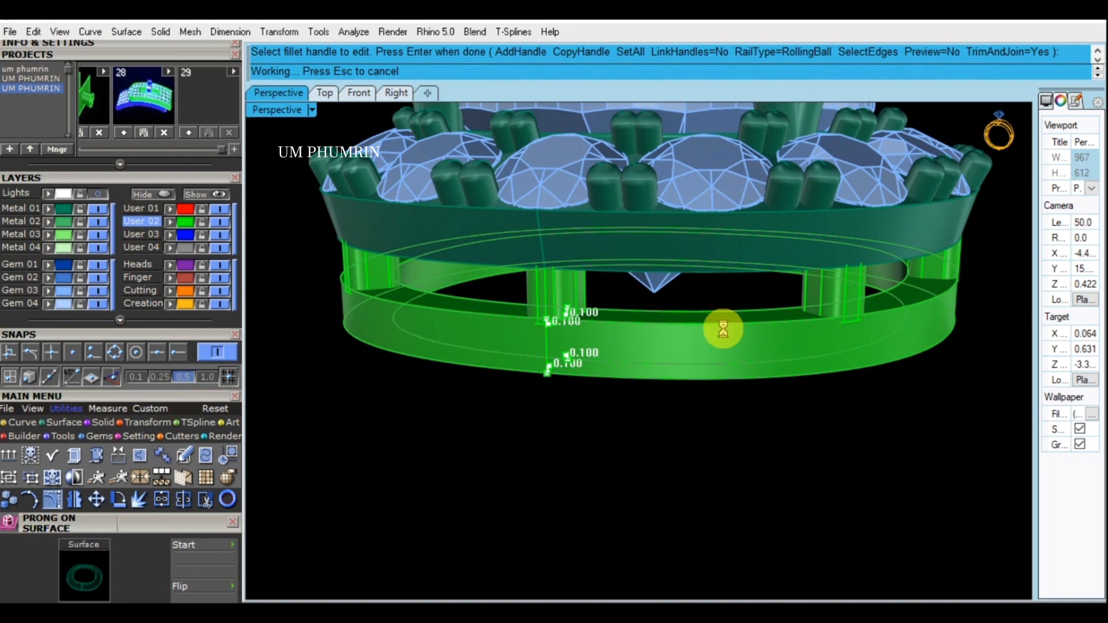
Step: Fillet the lower outer edge of the halo base with a 0.1 mm radius
right_click_drag(760, 369, 774, 213)
key("Return")
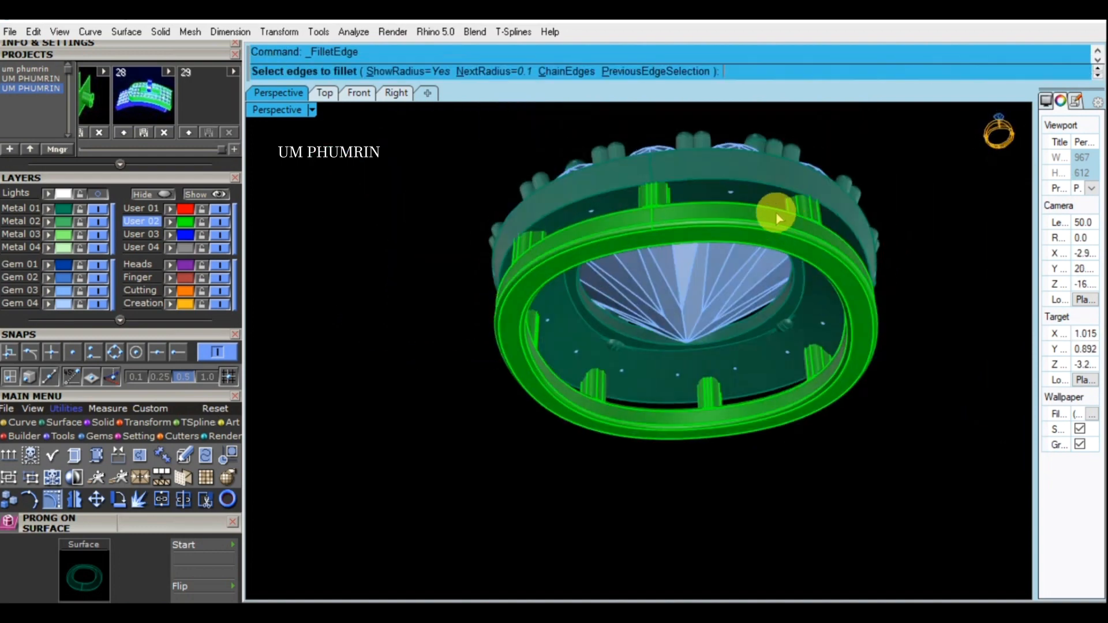
left_click(770, 185)
right_click(770, 185)
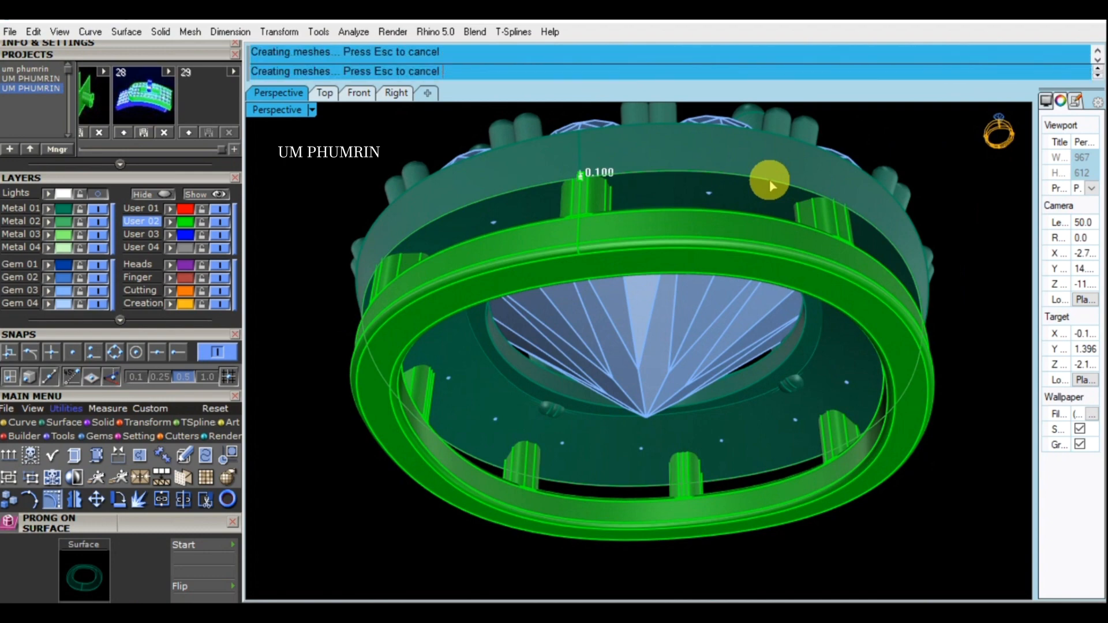
Step: Assign the lower green ring and the eight posts to the Metal 01 layer and save the file
right_click_drag(769, 179, 877, 400)
left_click(601, 302)
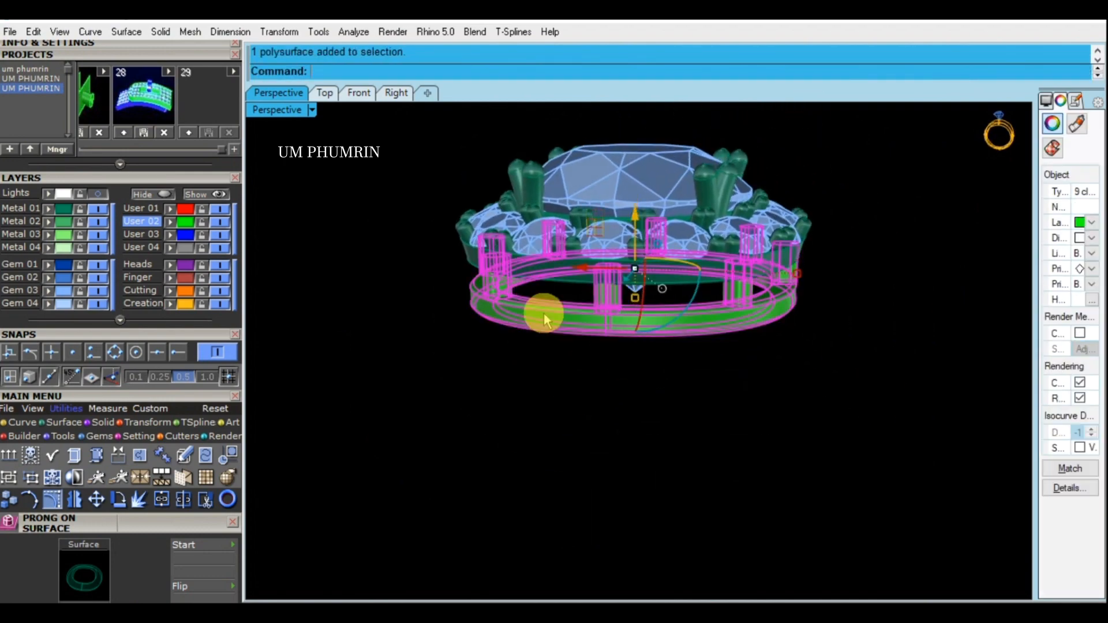
left_click(50, 210)
scroll(613, 346, "down", 4)
right_click_drag(614, 346, 791, 375)
key("ctrl+s")
Step: Create gem cutters for the small halo gems with a Z offset of 12%
scroll(703, 343, "up", 4)
left_click(697, 339)
right_click_drag(697, 339, 638, 326)
type("ggc")
key("Return")
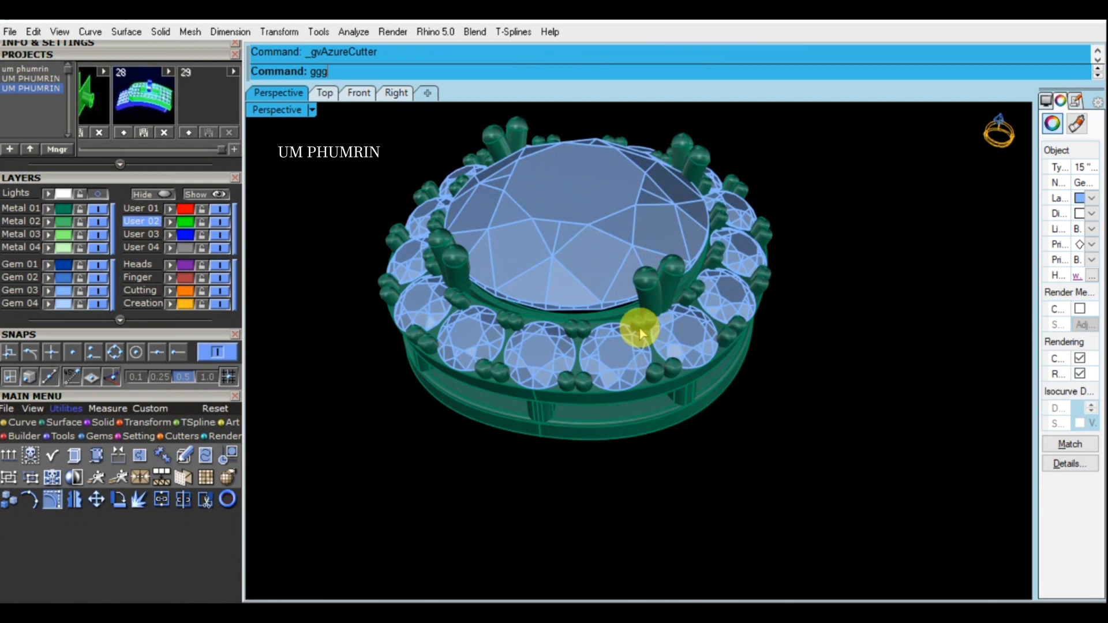
scroll(178, 248, "down", 7)
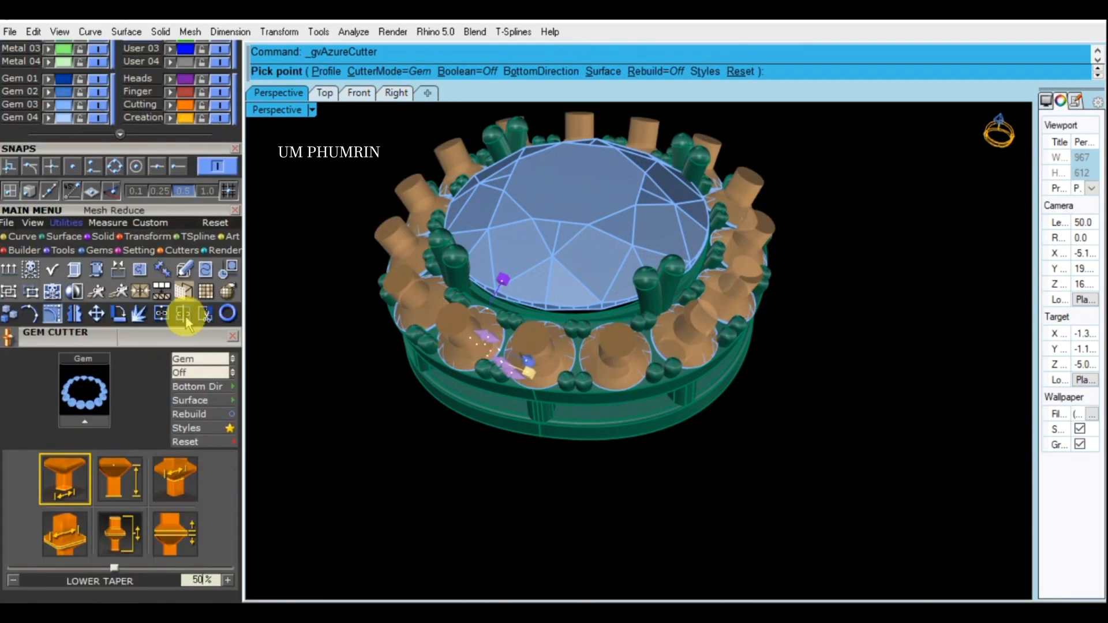
scroll(191, 121, "down", 1)
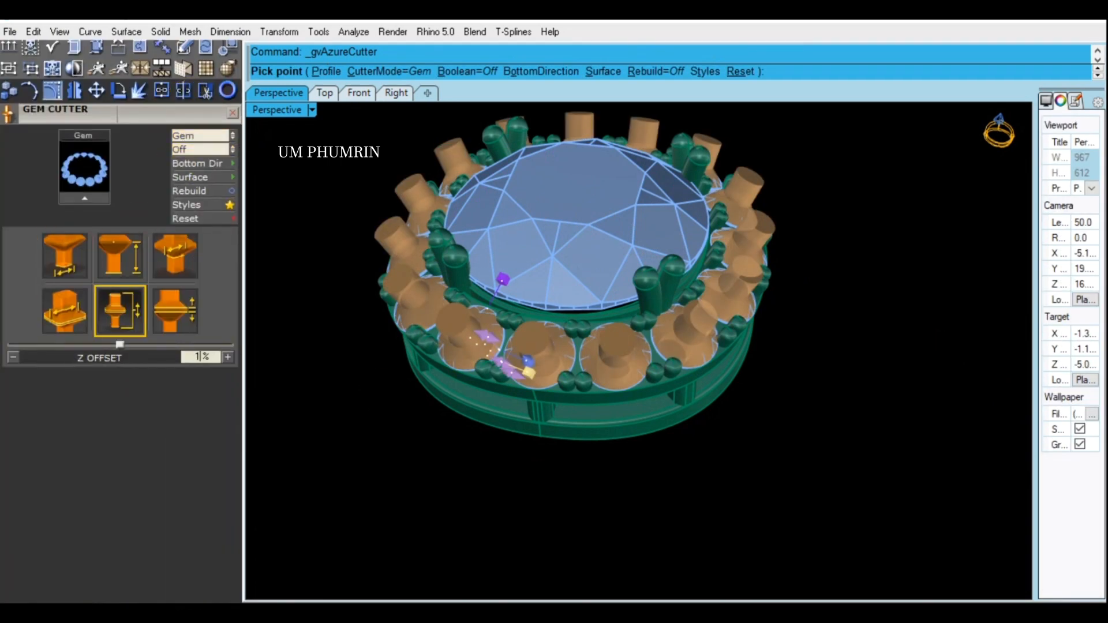
Step: Boolean-subtract the gem cutters from the halo base and the eight posts
right_click_drag(617, 426, 677, 314)
scroll(675, 289, "up", 5)
left_click(672, 263)
left_click(704, 240, "shift")
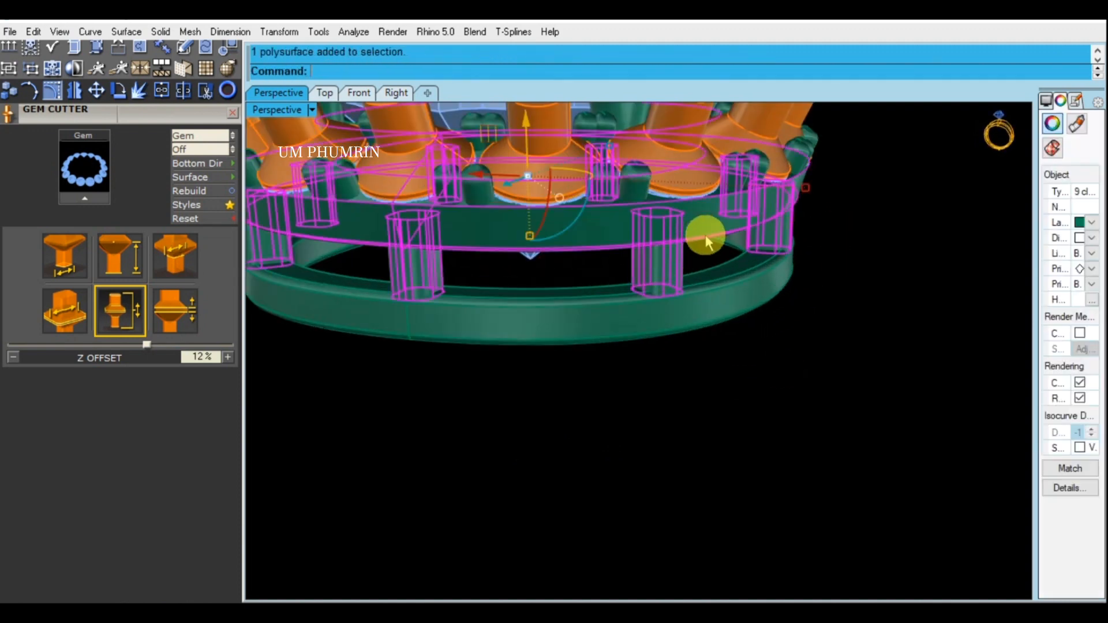
scroll(705, 241, "down", 5)
right_click_drag(706, 243, 711, 282)
type("bd")
key("Return")
left_click(620, 249)
key("Return")
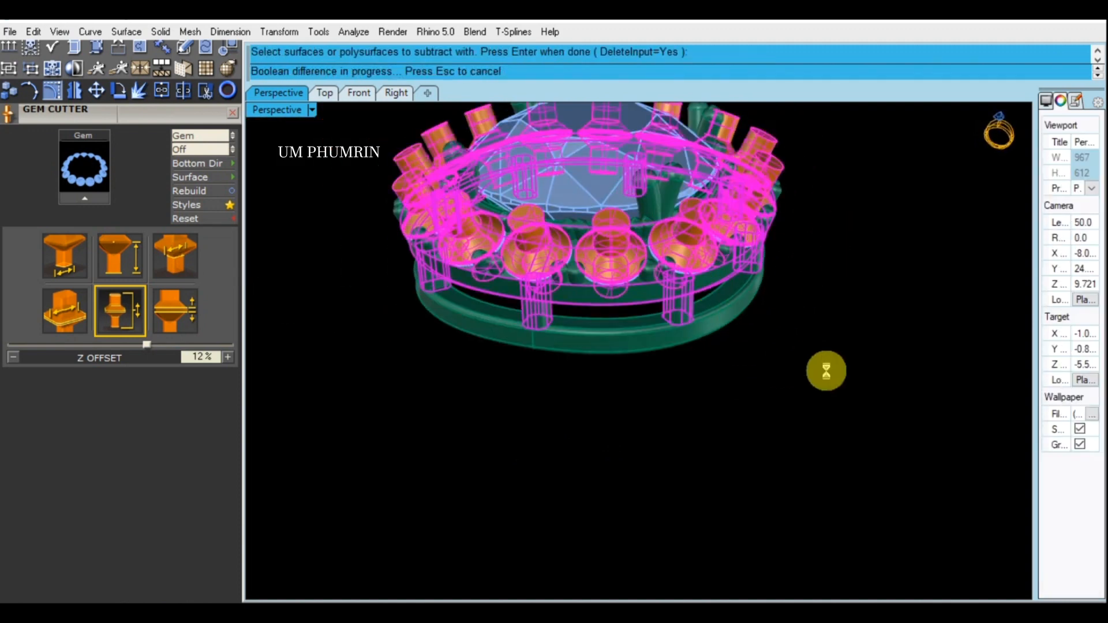
Step: Turn the Gem 03 layer off to examine the cut gem seats, and turn it back on
left_click_drag(113, 109, 101, 415)
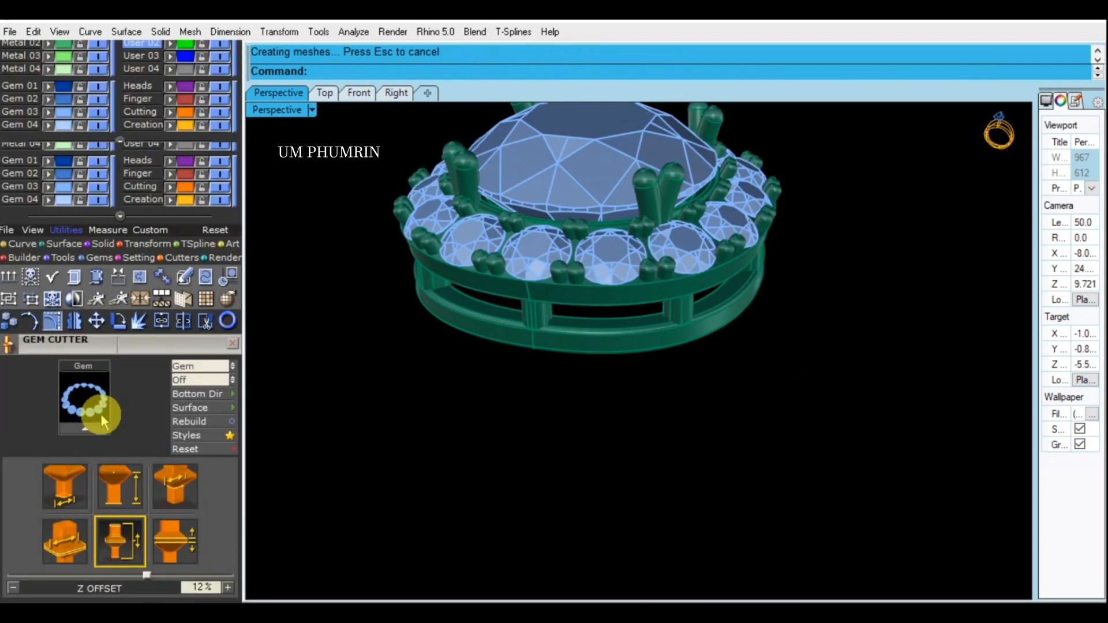
left_click(99, 187)
right_click_drag(786, 297, 787, 345)
left_click(100, 186)
scroll(678, 333, "up", 4)
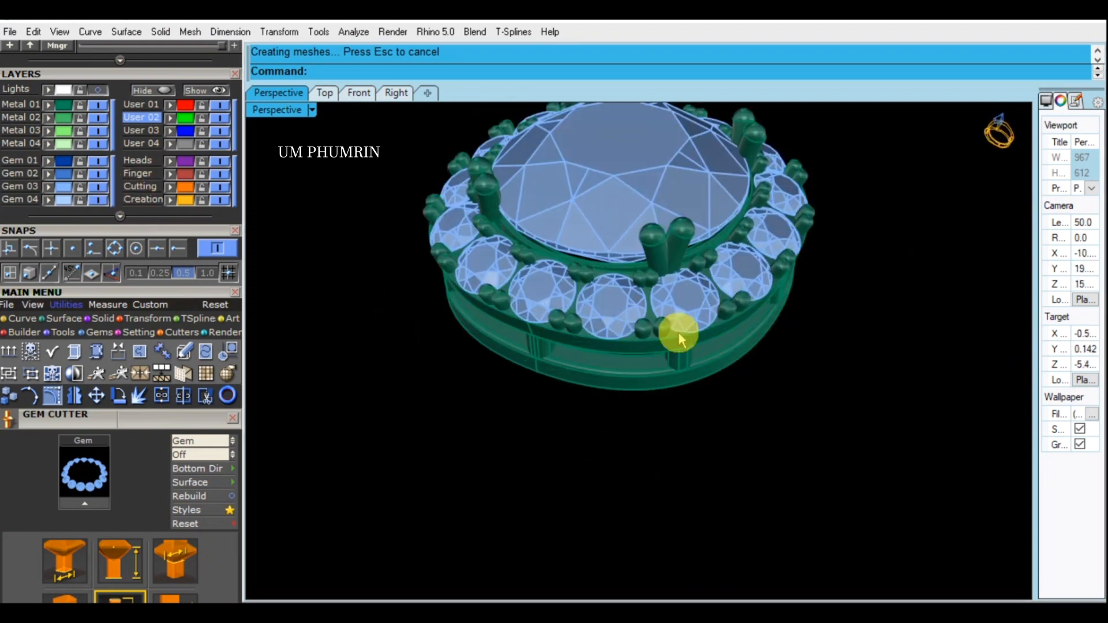
Step: Assign the green bar spanning the inside of the lower ring to the Metal 01 layer
right_click_drag(678, 332, 651, 359)
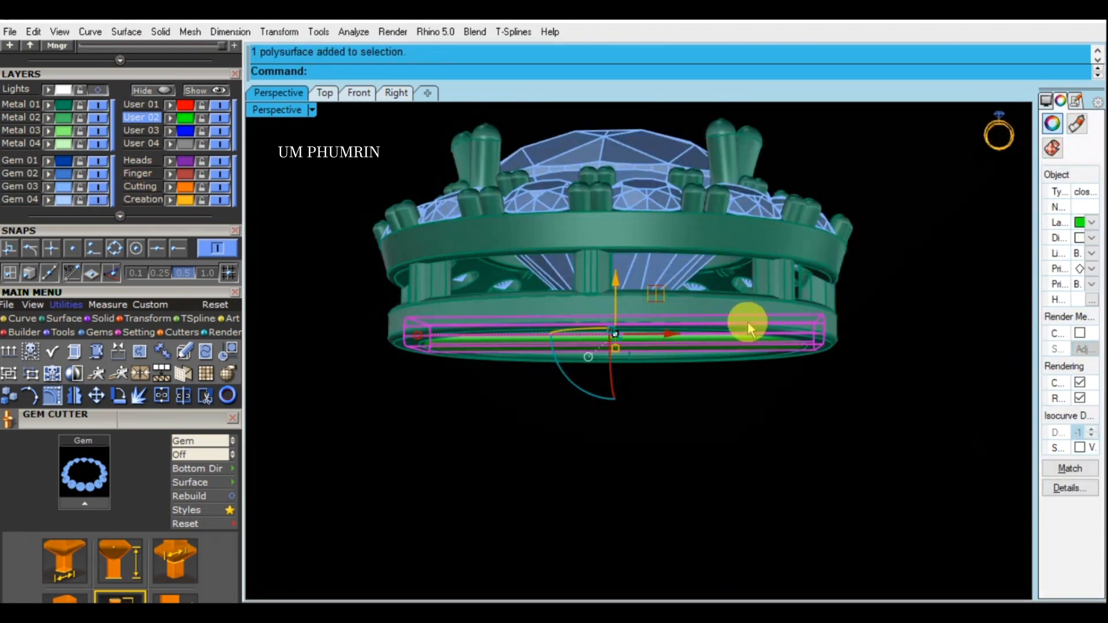
right_click_drag(749, 327, 955, 305)
left_click(50, 105)
Step: Apply a construction-plane-aligned edit cage to the crossbar with 4 points in X, Y and Z and a global region
left_click(406, 152)
scroll(406, 152, "down", 4)
right_click_drag(406, 191, 450, 193)
left_click(452, 312)
left_click(138, 317)
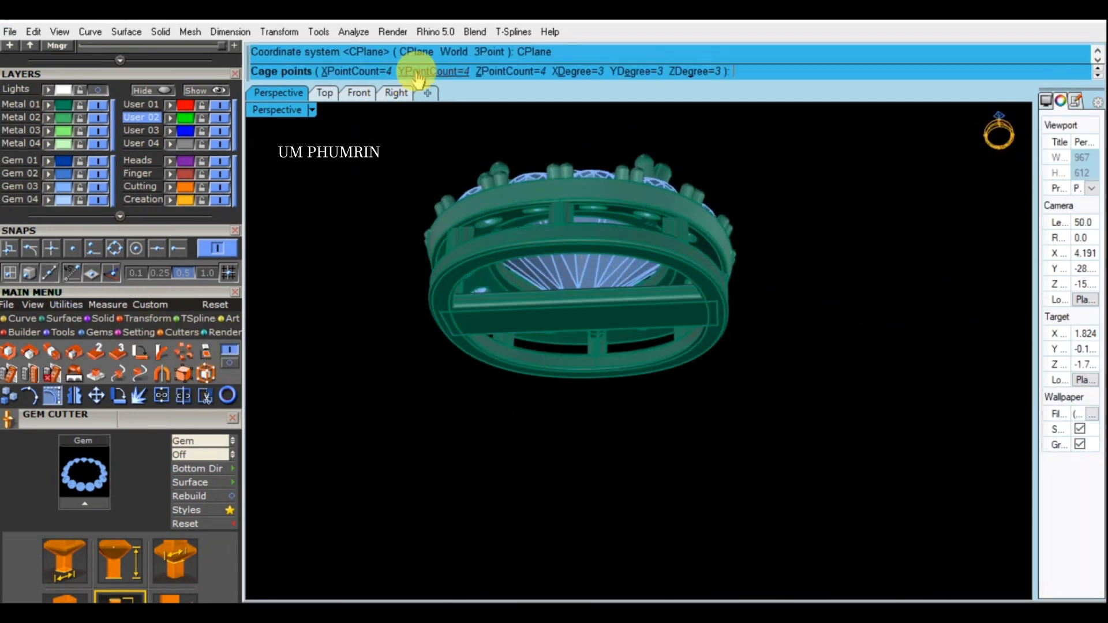
right_click(440, 167)
right_click(440, 167)
Step: Move the middle cage points down to bow the crossbar below the lower ring, and delete the cage
right_click_drag(590, 240, 555, 247)
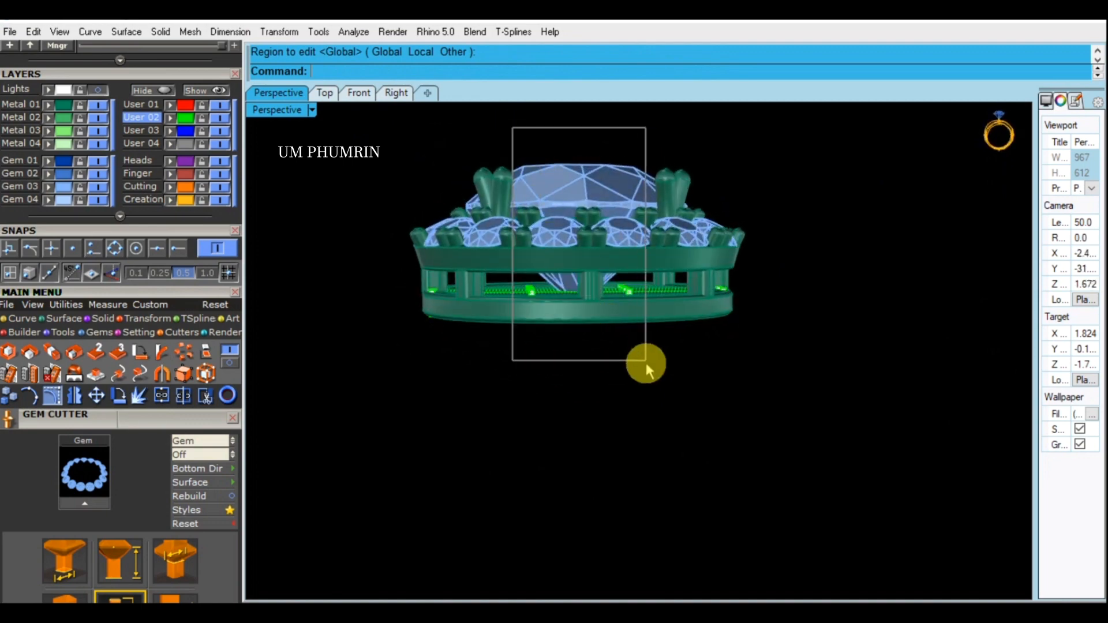
scroll(592, 278, "up", 3)
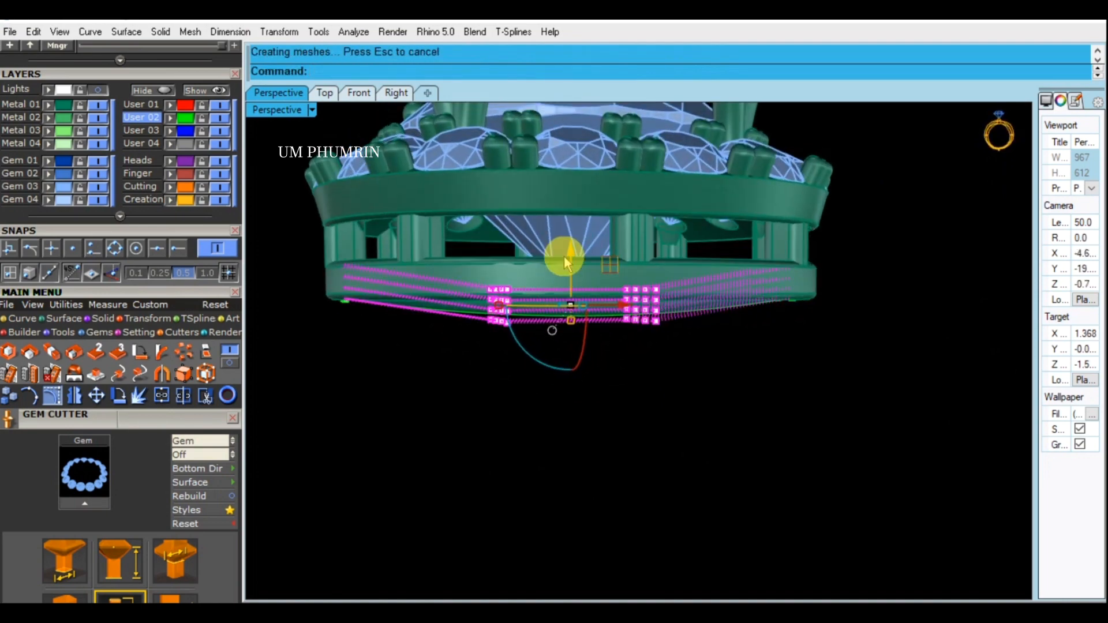
left_click_drag(584, 262, 584, 266)
mouse_move(590, 297)
right_mouse_down()
mouse_move(625, 253)
mouse_move(635, 309)
mouse_move(606, 248)
mouse_move(545, 253)
mouse_move(585, 281)
right_mouse_up()
key("Escape")
key("Escape")
left_click(595, 282)
key("Delete")
Step: Draw a vertical line straight down from the origin in the front view and adjust its start to the crossbar
scroll(655, 311, "down", 2)
right_click_drag(655, 310, 635, 300)
left_click(358, 94)
type("l")
key("Return")
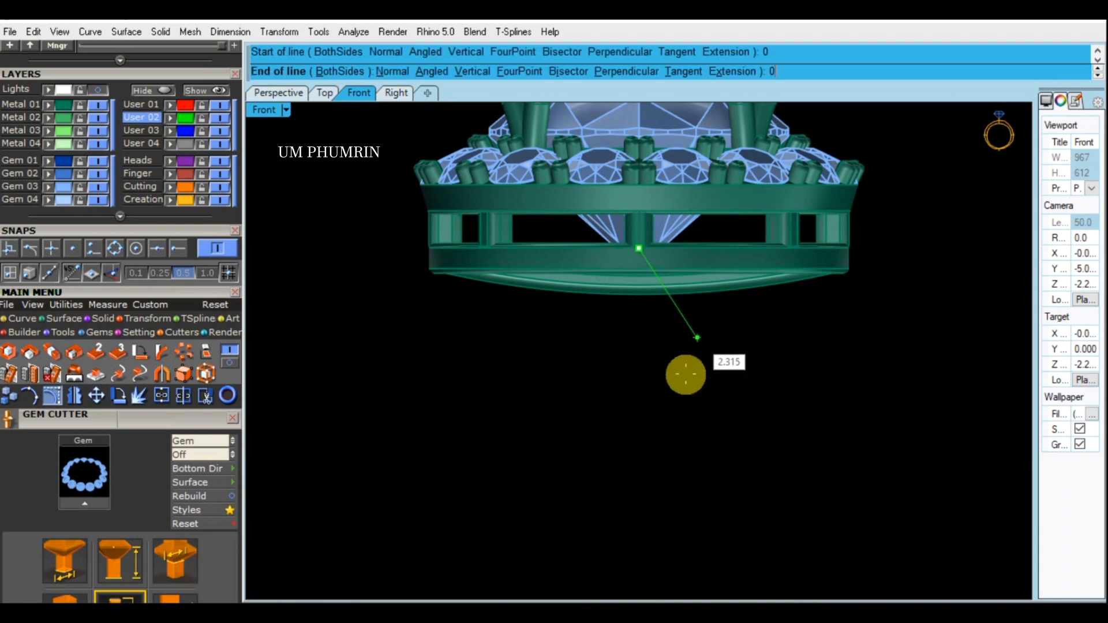
left_click(681, 539)
left_click(641, 323)
left_click_drag(641, 359, 649, 363)
Step: Pipe the vertical line with a diameter of 1 and round caps to form the earring post
type("pipe")
key("Return")
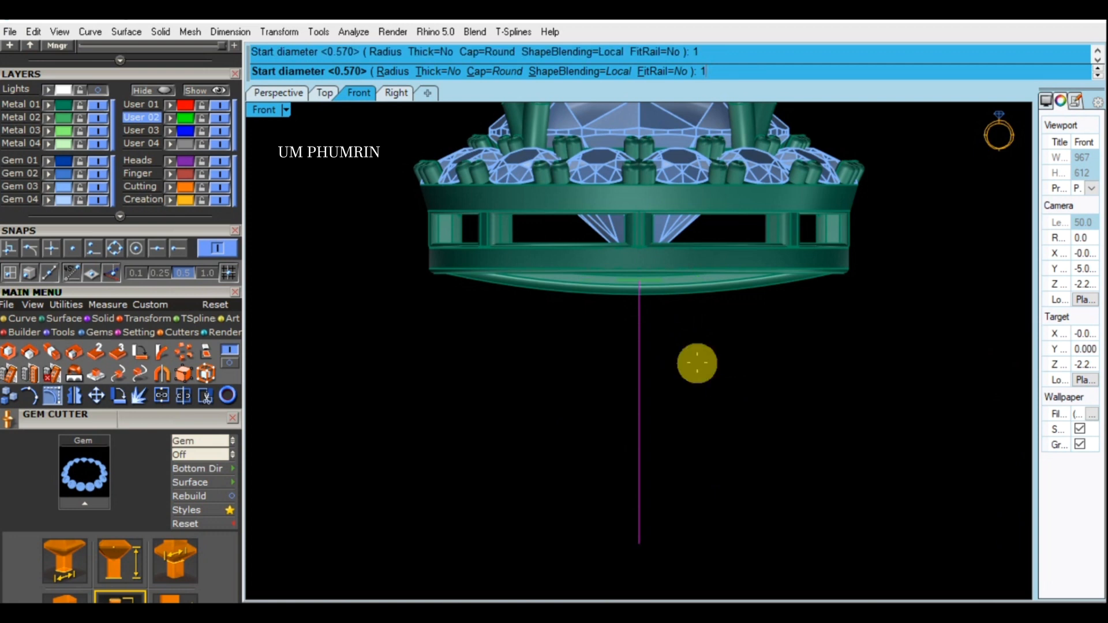
key("Return")
key("Return")
scroll(689, 369, "down", 4)
right_click_drag(689, 369, 669, 415)
Step: Adjust the post's height so its rounded upper end sits in the underside of the crossbar
left_click(644, 422)
type("d")
scroll(650, 398, "up", 4)
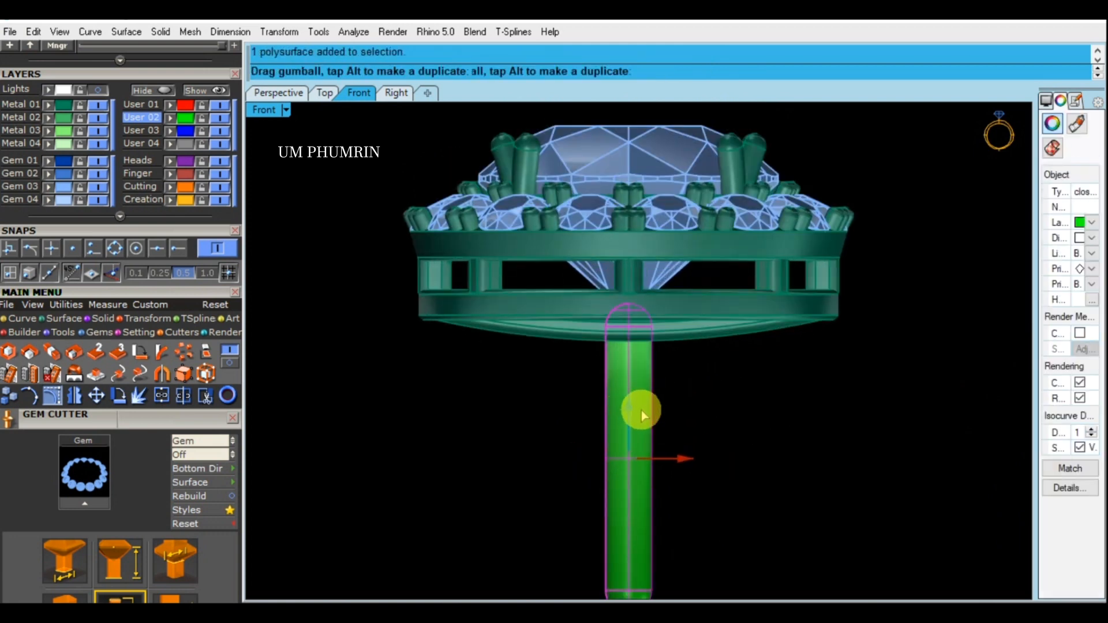
left_click_drag(641, 414, 643, 418)
left_click(285, 95)
right_click_drag(669, 508, 675, 440)
left_click(634, 409)
scroll(670, 288, "up", 4)
right_click_drag(670, 276, 620, 350)
scroll(618, 351, "up", 4)
left_click_drag(602, 378, 616, 382)
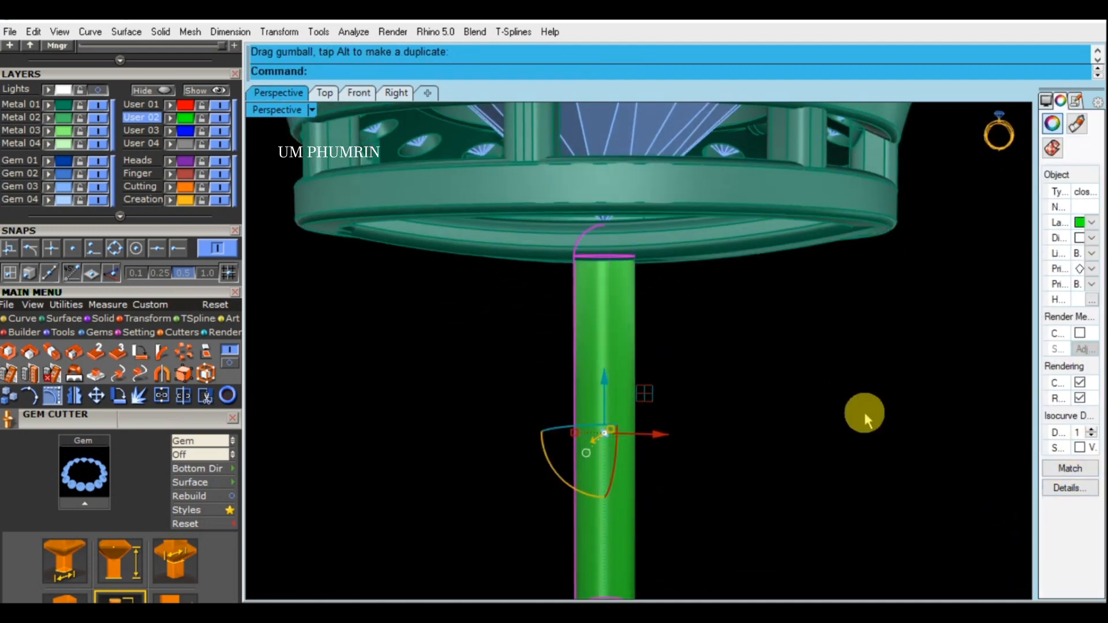
Step: Assign the green post to the Metal 01 layer
left_click(50, 105)
left_click(494, 385)
scroll(606, 347, "down", 7)
right_click_drag(424, 336, 499, 377)
Step: Lengthen the post along its axis and move it down clear of the lower ring
left_click(614, 424)
scroll(620, 388, "up", 4)
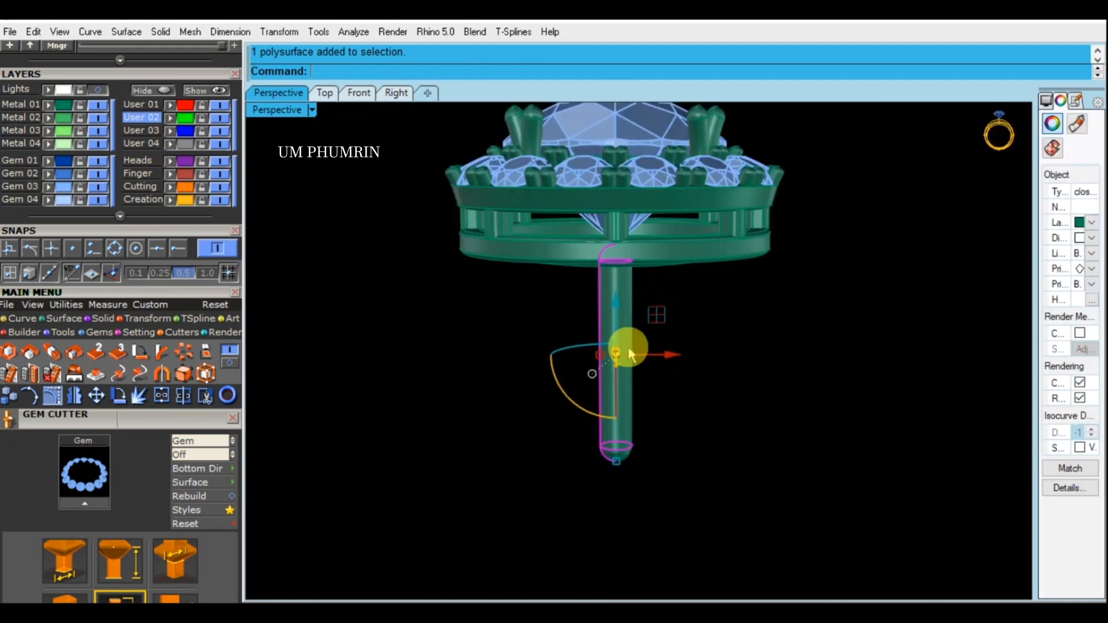
left_click_drag(619, 523, 619, 522)
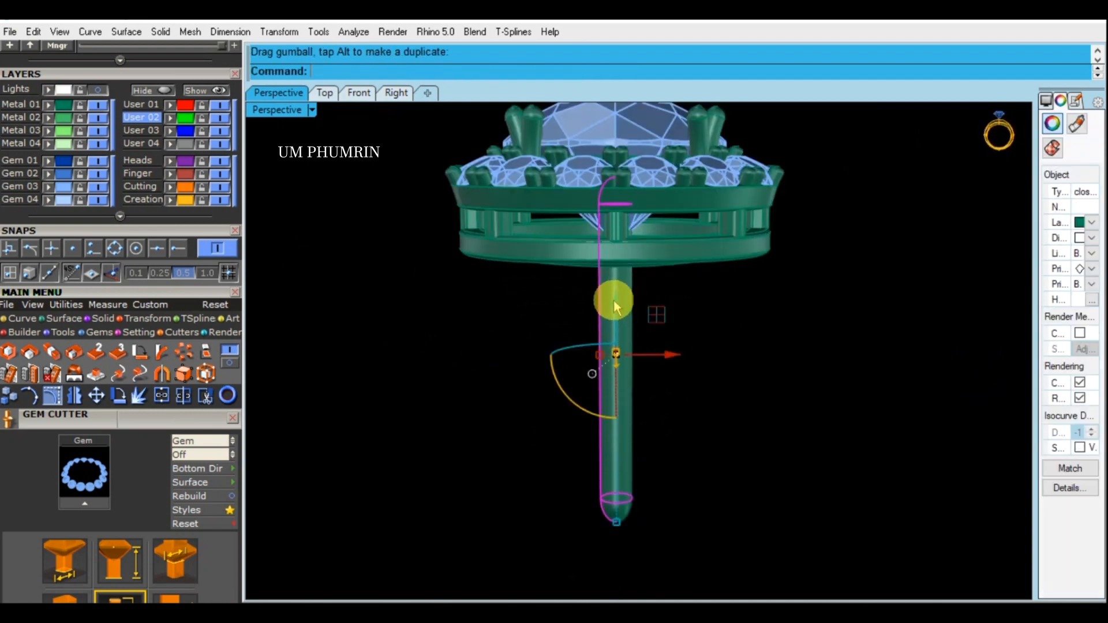
left_click_drag(633, 427, 633, 426)
left_click(640, 407)
Step: Explode the post, delete its rounded upper cap and join the remaining surfaces
scroll(636, 392, "up", 4)
right_click_drag(617, 327, 600, 345)
type("r")
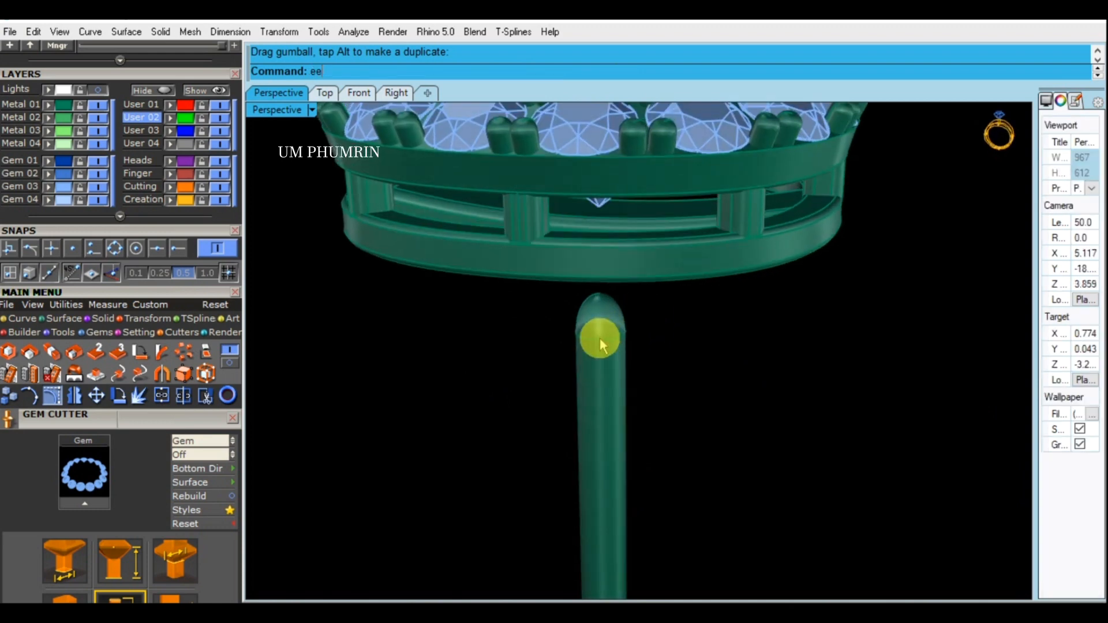
key("Return")
scroll(598, 343, "up", 2)
key("Delete")
left_click_drag(762, 450, 568, 407)
scroll(568, 407, "down", 4)
Step: Close the post's open upper end and move the post back up against the crossbar
type("CageEdit")
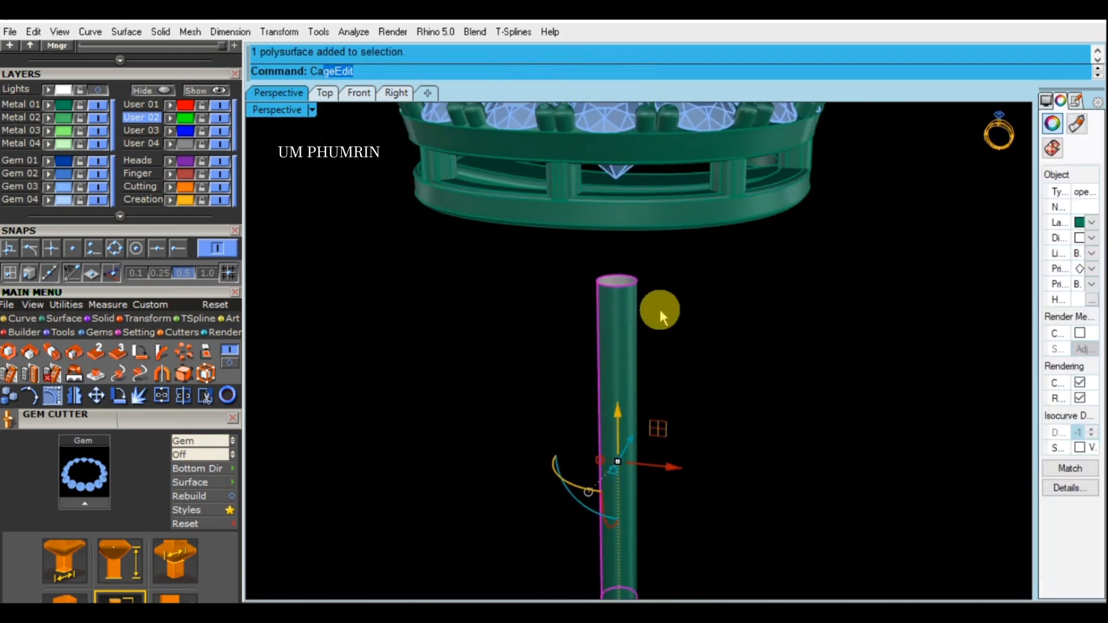
right_click_drag(661, 316, 645, 415)
key("Escape")
right_click_drag(644, 327, 451, 303)
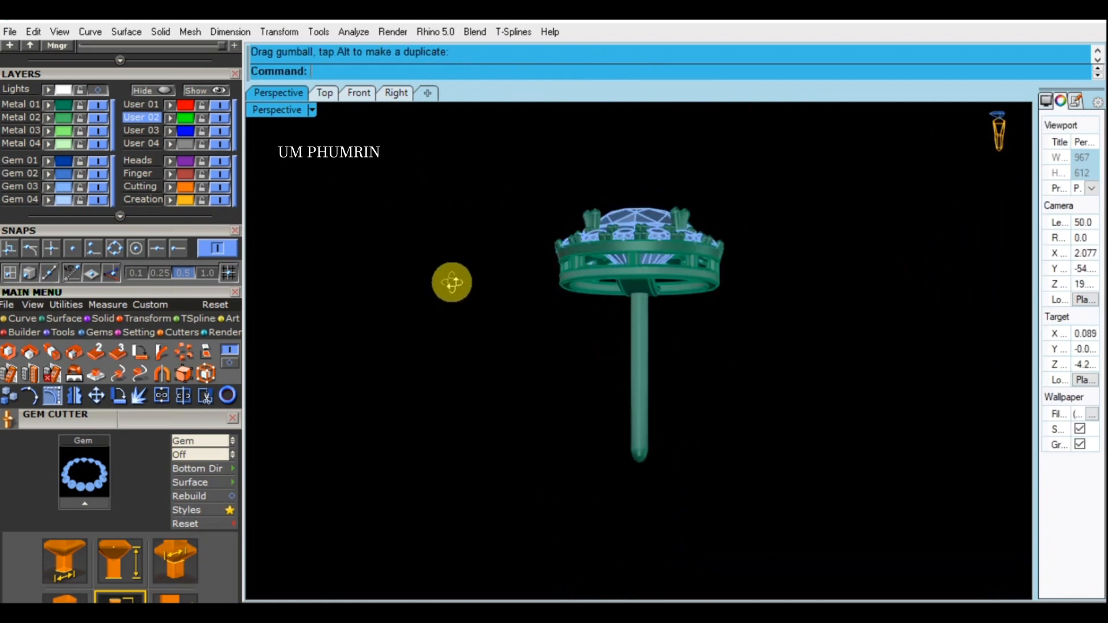
Step: Examine the completed stud earring and its post from several sides
right_click_drag(509, 168, 763, 426)
scroll(634, 373, "down", 4)
left_click(636, 373)
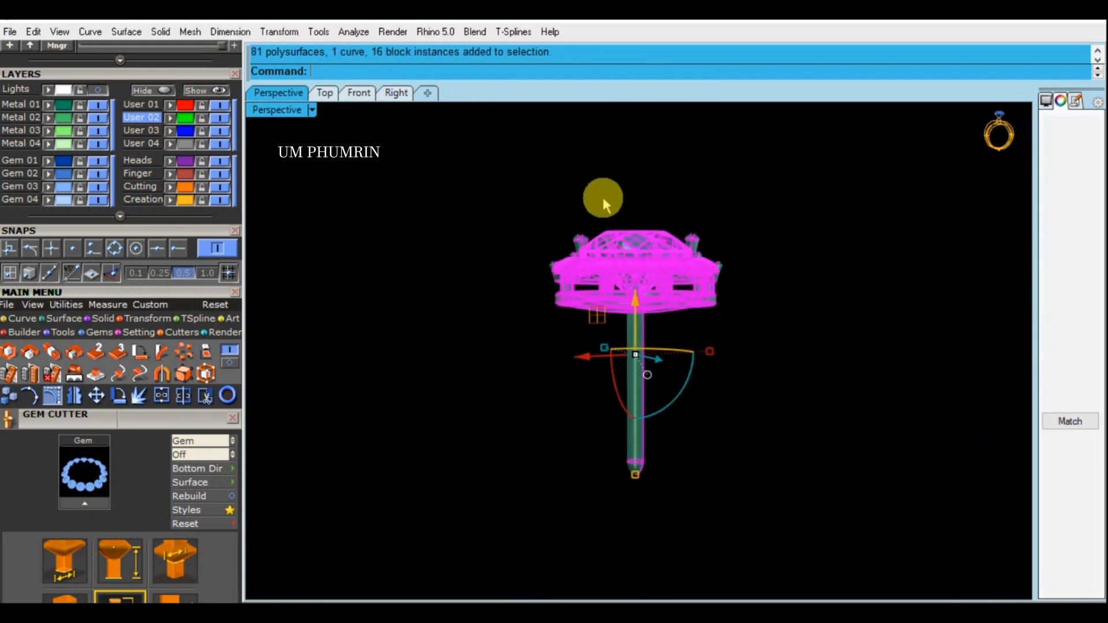
right_click_drag(738, 258, 761, 266)
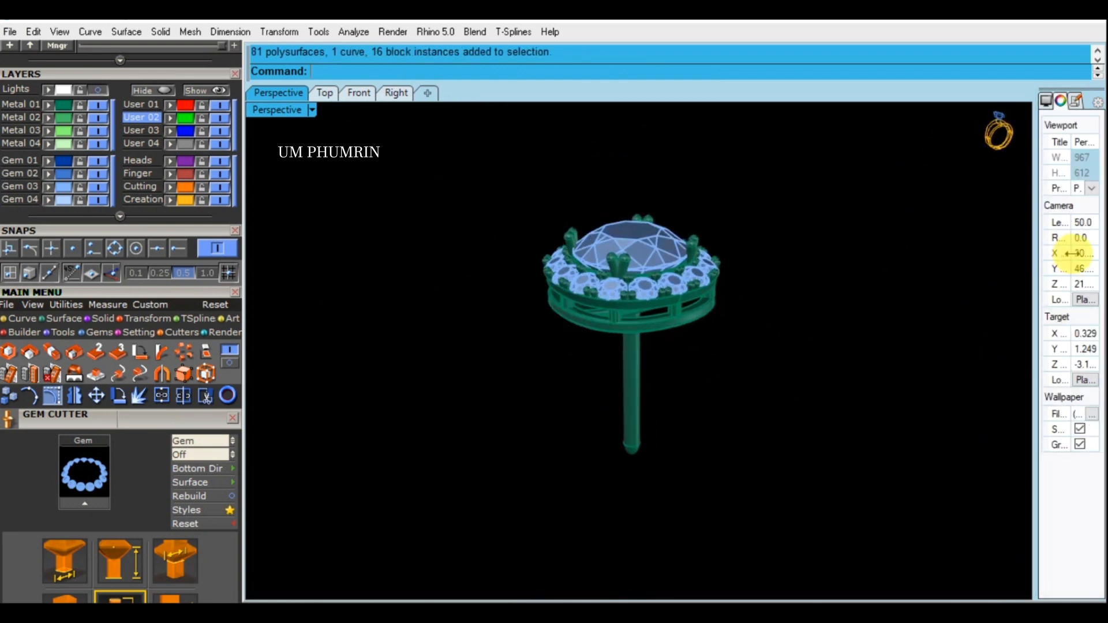
left_click_drag(1074, 253, 1072, 253)
left_click(292, 119)
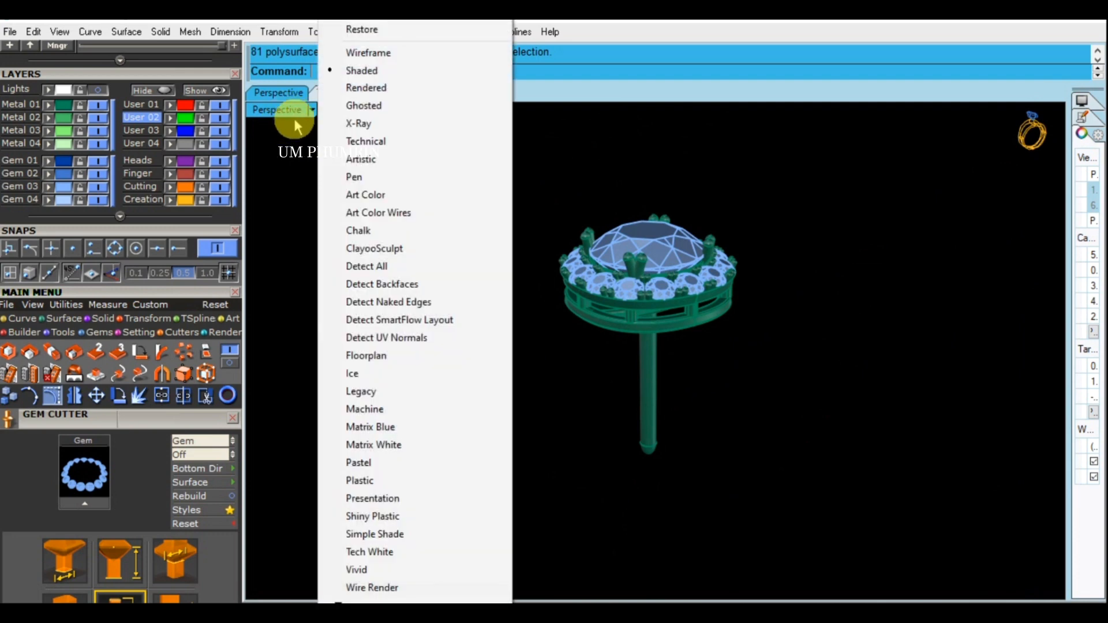
left_click(448, 167)
Step: Duplicate the whole earring beside the original to make a pair
left_click_drag(714, 362, 716, 456)
left_click(722, 456)
key("ctrl+a")
key("F4")
left_click(661, 485)
right_click_drag(661, 487, 650, 339)
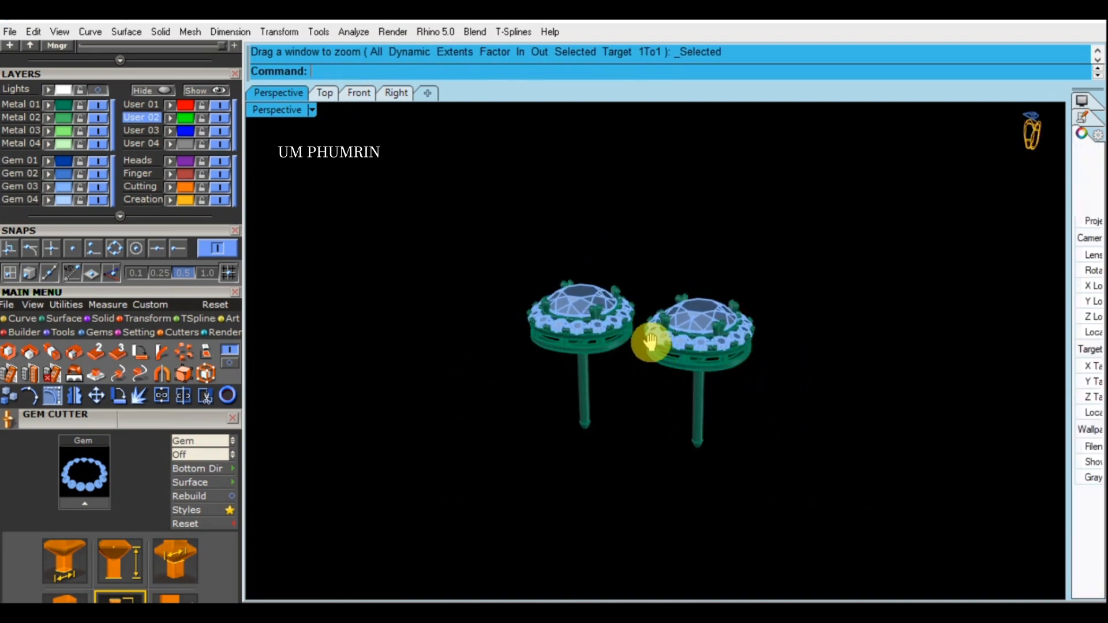
Step: Set the perspective view's display mode to Working Shade
left_click(286, 110)
left_click(381, 582)
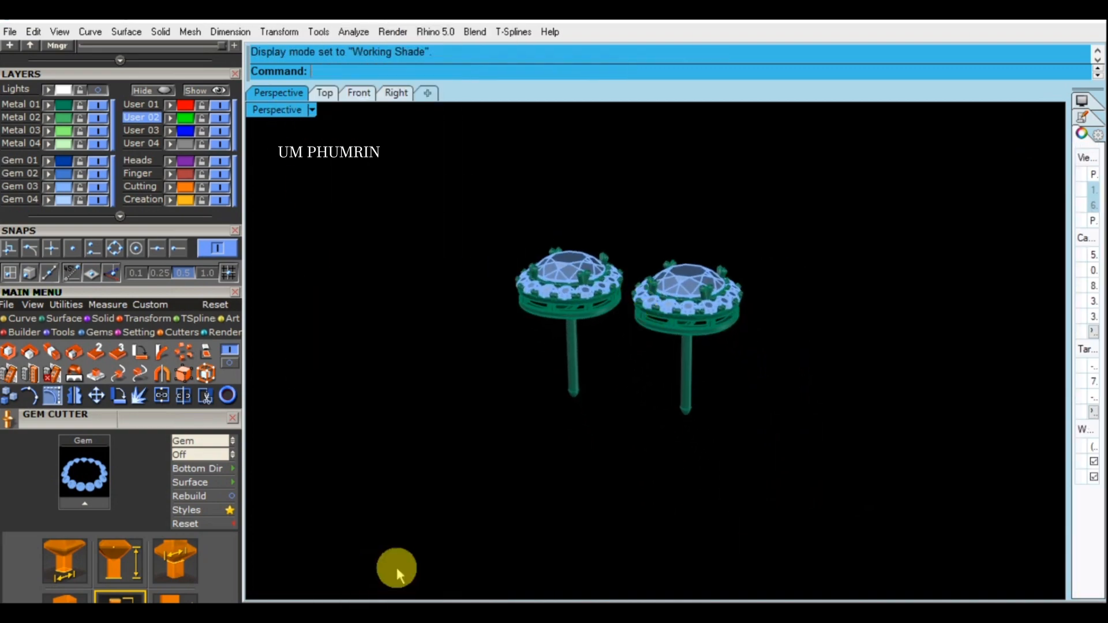
right_click_drag(697, 279, 786, 396)
Step: Assign the large center gems of both earrings to the red User 01 layer
left_click(537, 215, "shift")
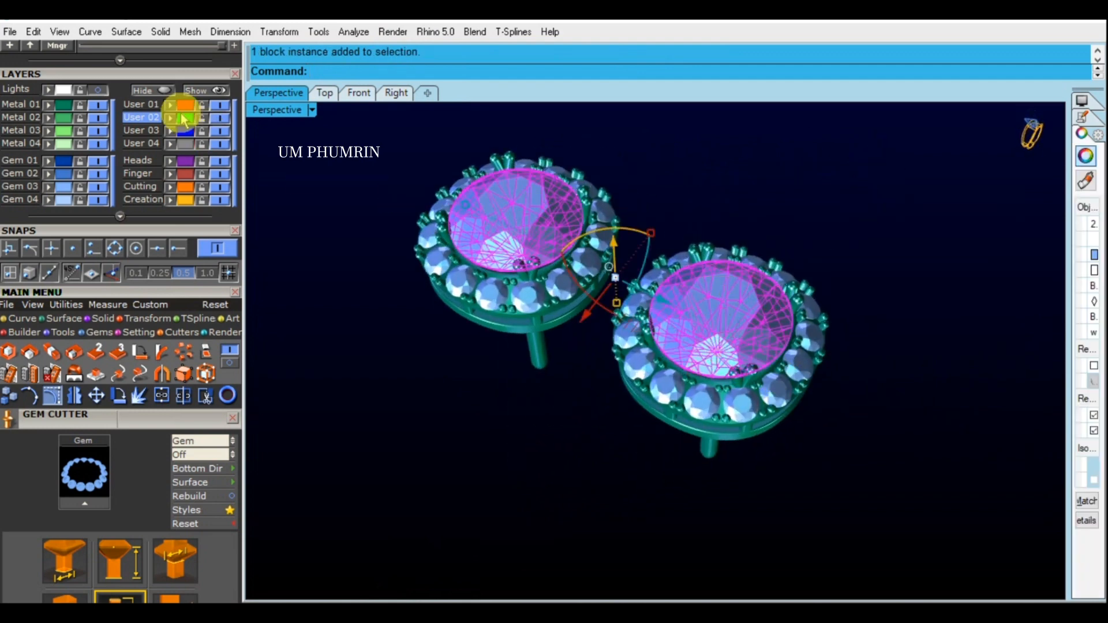
left_click(172, 106)
left_click(323, 168)
Step: Frame the finished earring pair and save the file
scroll(611, 280, "down", 4)
right_click_drag(618, 287, 631, 431)
scroll(620, 314, "up", 4)
key("ctrl+s")
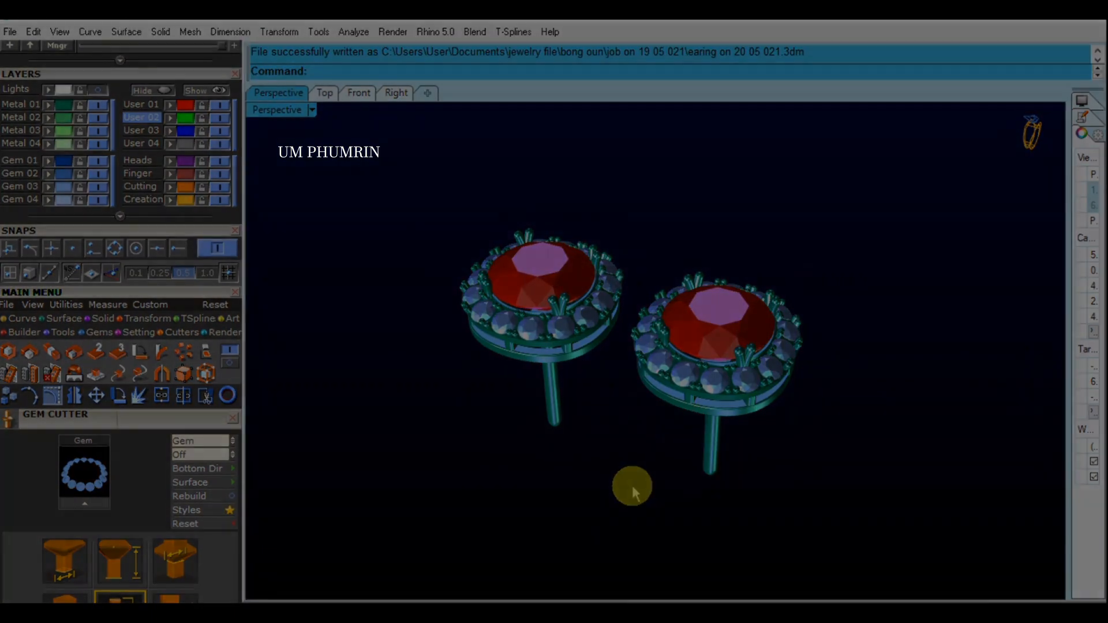